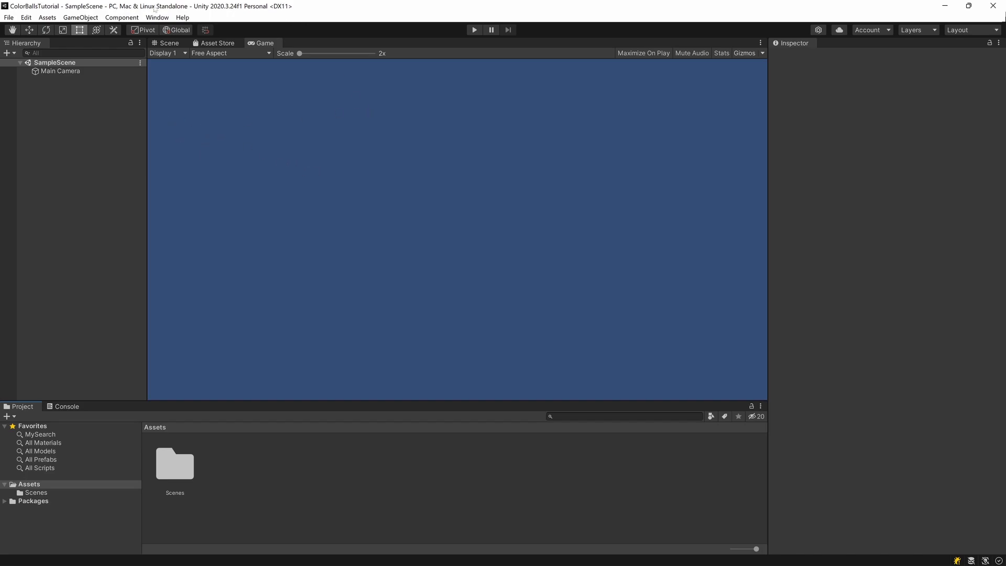
Switch the project's build platform to Android in the Build Settings and close them
{"action": "left_click", "coordinate": [8, 17]}
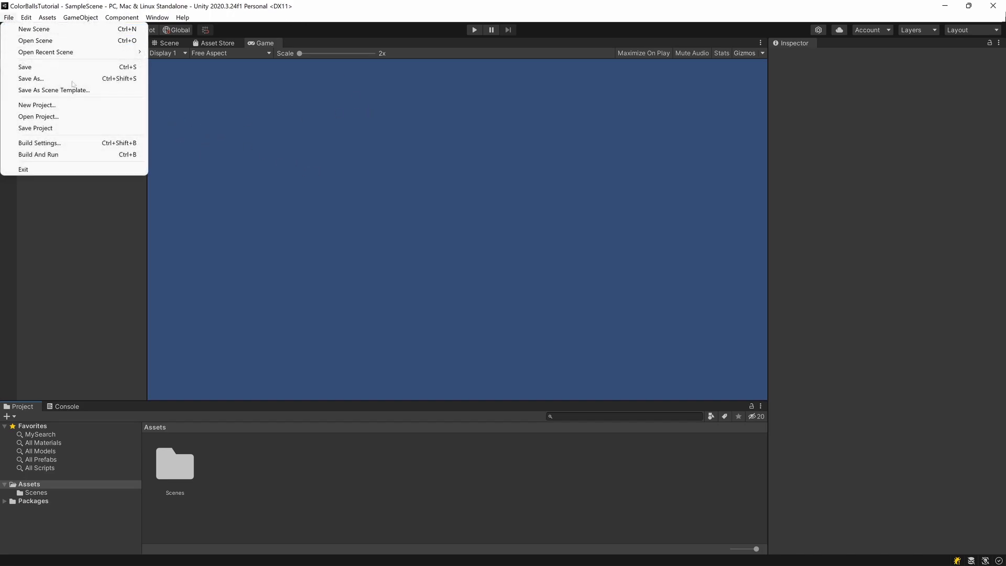
{"action": "left_click", "coordinate": [73, 144]}
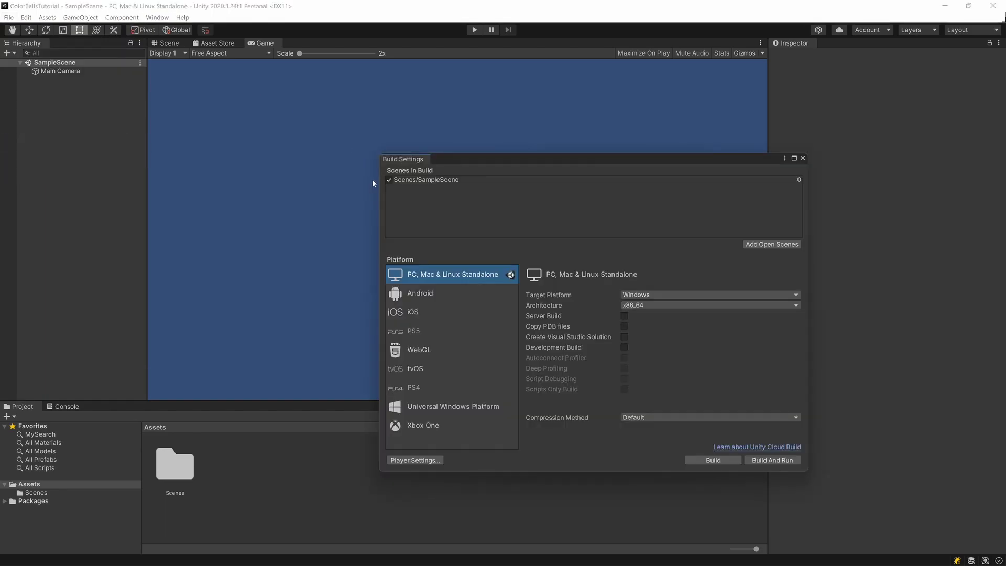
{"action": "left_click_drag", "start_coordinate": [483, 165], "coordinate": [286, 81]}
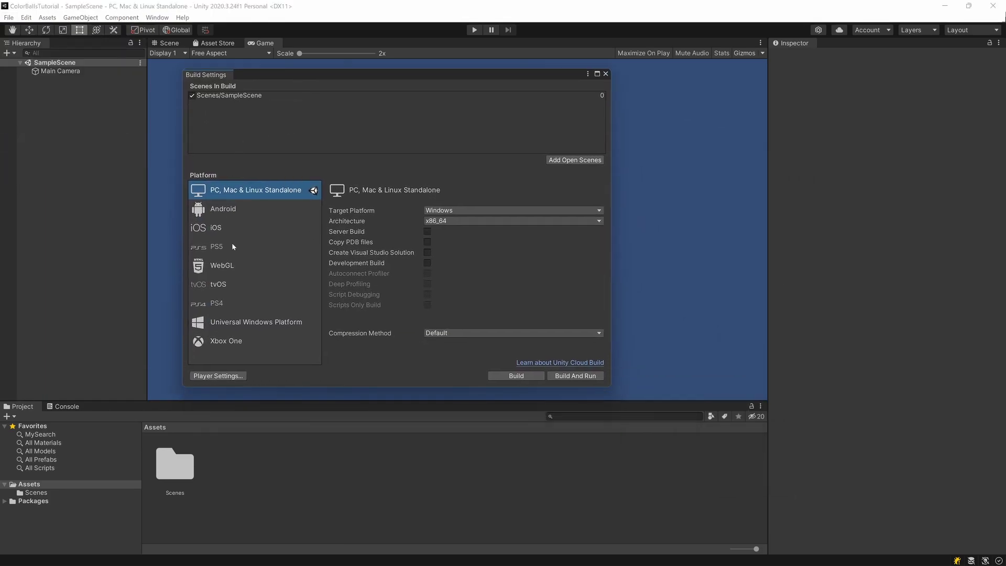
{"action": "left_click", "coordinate": [235, 214]}
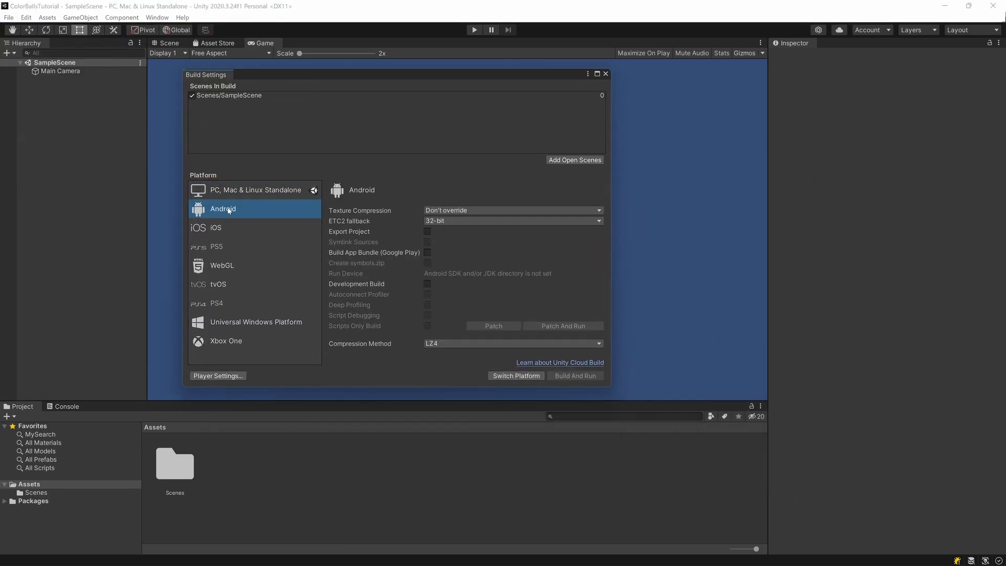
{"action": "left_click", "coordinate": [517, 377]}
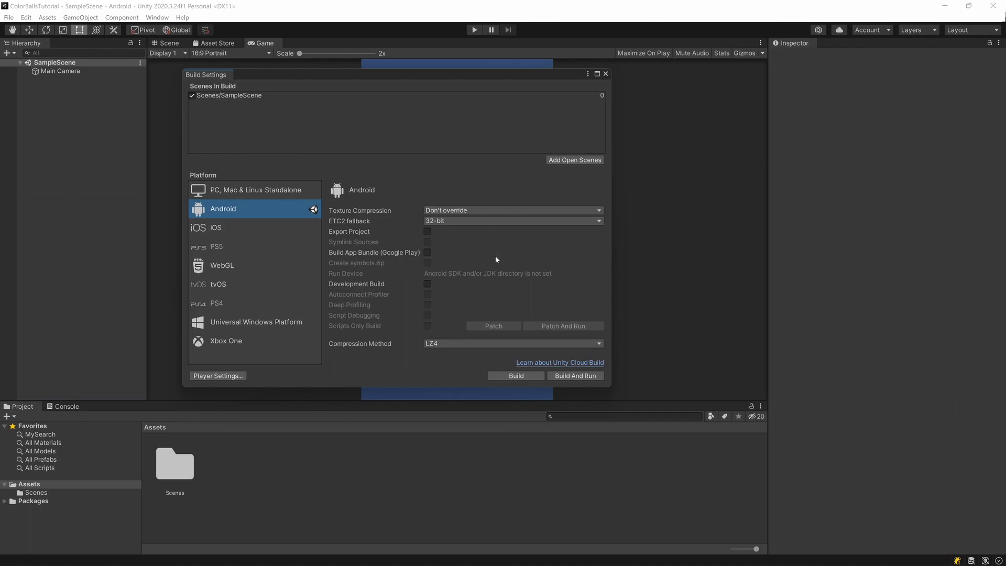
{"action": "left_click", "coordinate": [606, 74]}
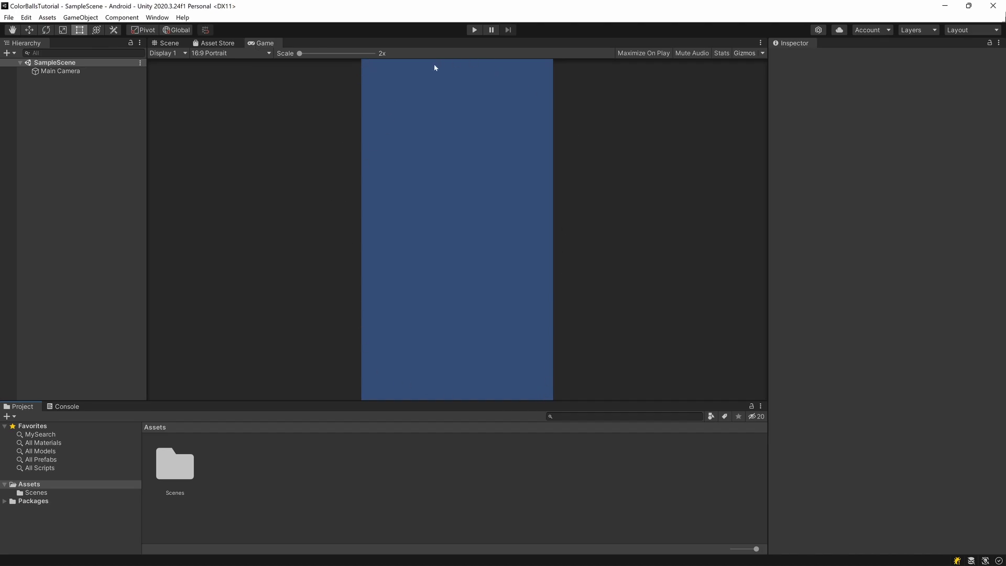
Set the Game view resolution to the portrait size 1080x1920 after trying 1920x1080
{"action": "left_click", "coordinate": [236, 54]}
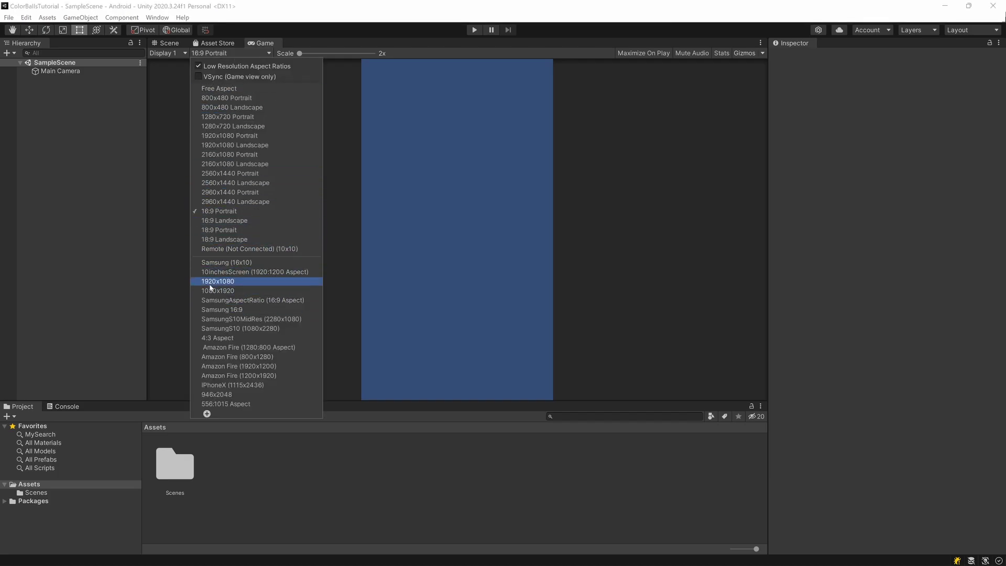
{"action": "left_click", "coordinate": [225, 281]}
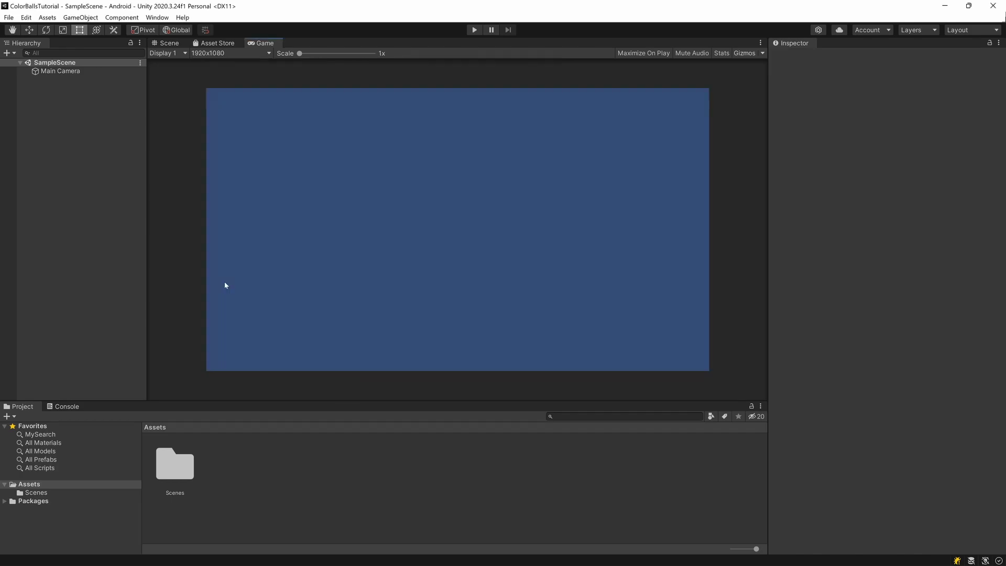
{"action": "left_click", "coordinate": [224, 53]}
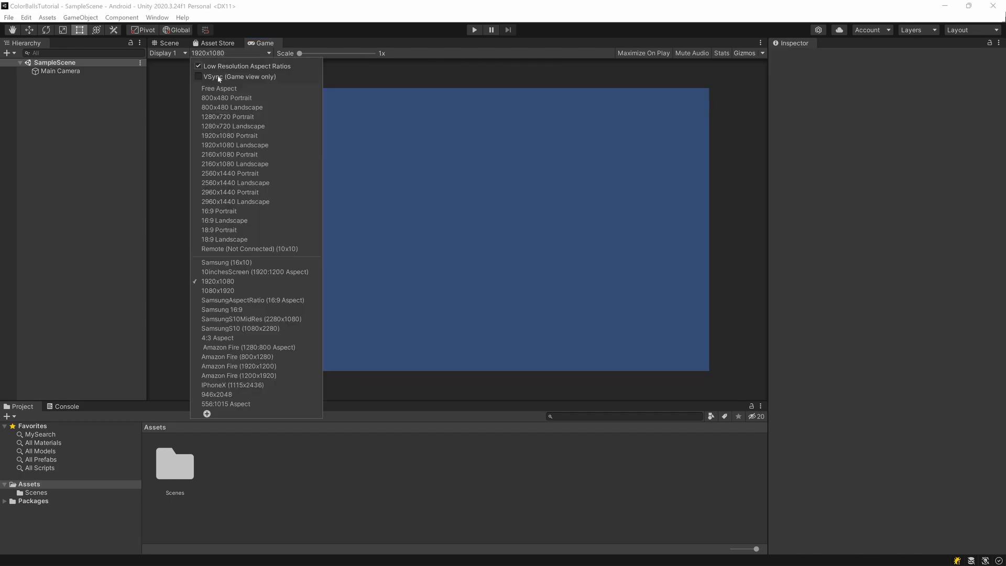
{"action": "left_click", "coordinate": [213, 290]}
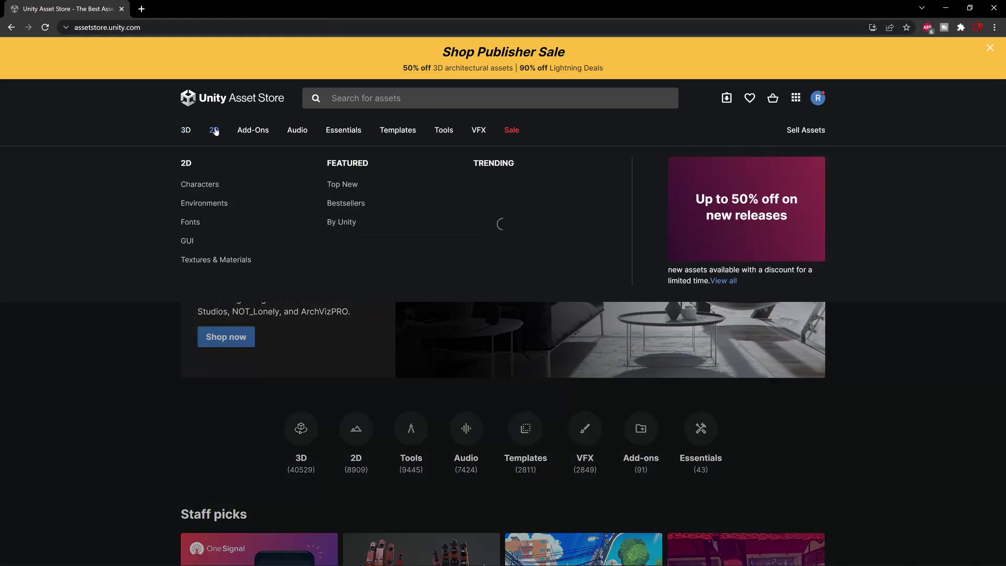
Browse the Asset Store's 2D GUI category and sort the assets by Price (Low to High)
{"action": "left_click", "coordinate": [214, 130]}
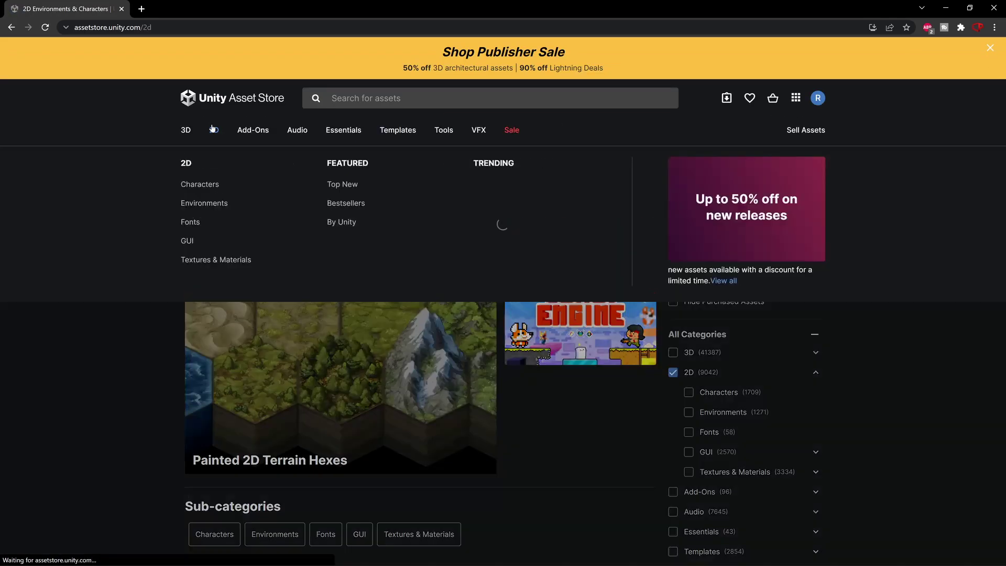
{"action": "left_click", "coordinate": [187, 241]}
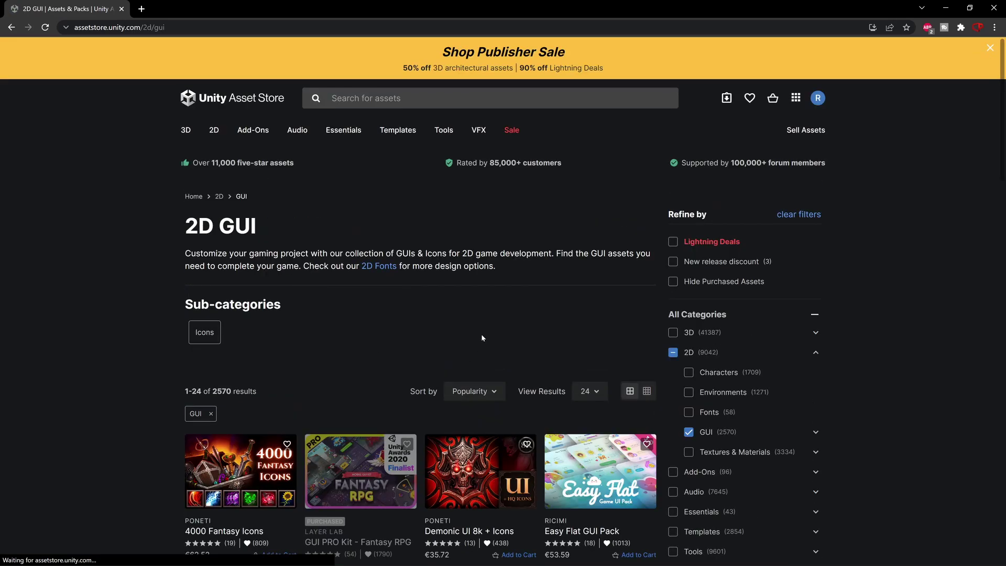
{"action": "scroll", "coordinate": [403, 450], "scroll_direction": "down", "scroll_amount": 3}
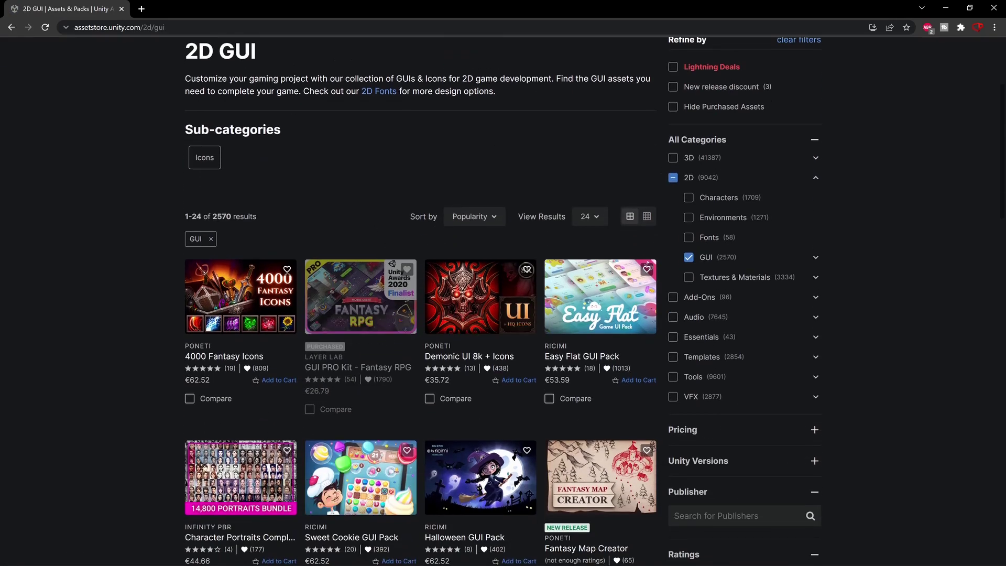
{"action": "left_click", "coordinate": [482, 222]}
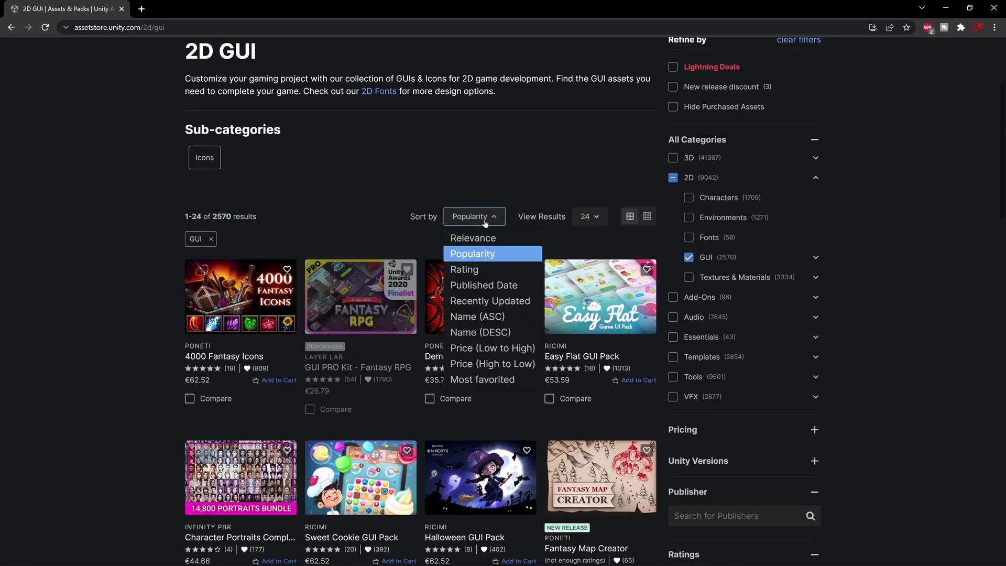
{"action": "left_click", "coordinate": [487, 352]}
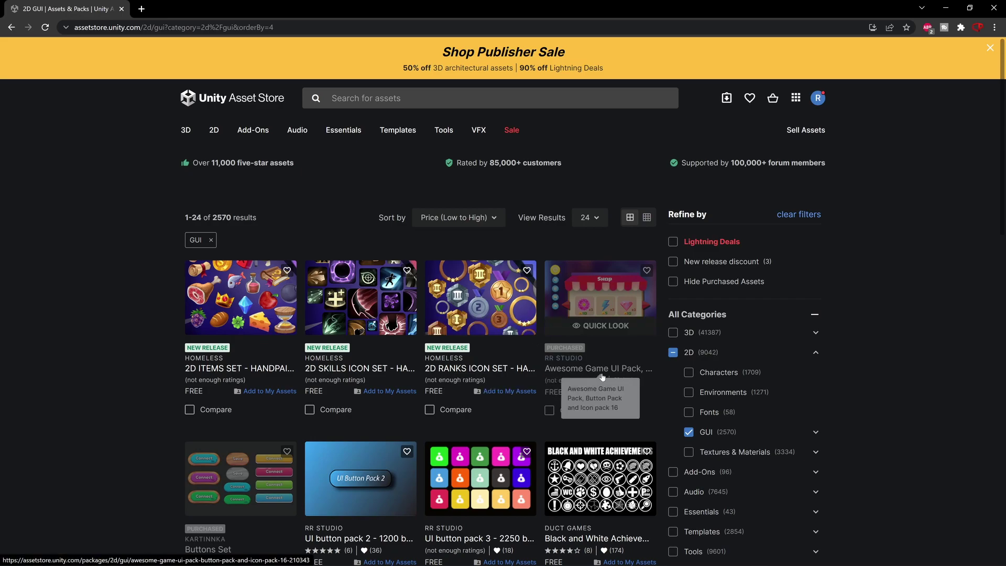
Examine the preview images of Awesome Game UI Pack, Button Pack and Icon pack 16, including its coloured icon sets
{"action": "left_click", "coordinate": [627, 372]}
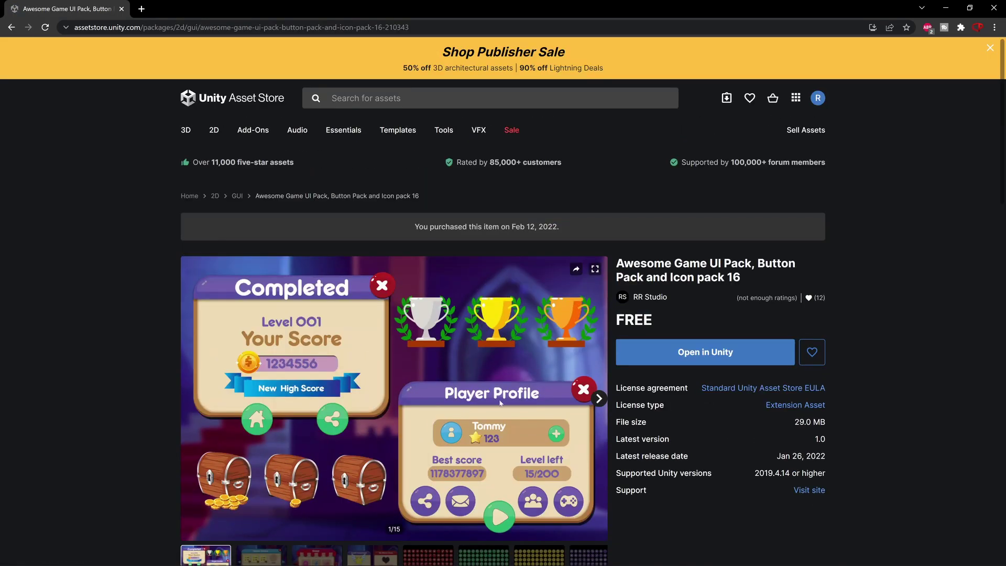
{"action": "scroll", "coordinate": [552, 406], "scroll_direction": "down", "scroll_amount": 2}
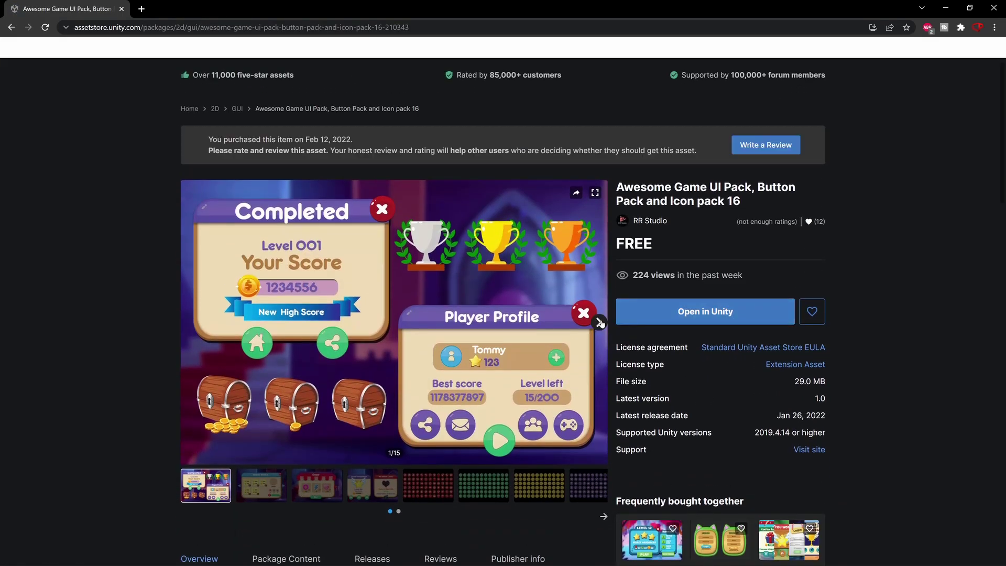
{"action": "left_click", "coordinate": [600, 323]}
{"action": "left_click", "coordinate": [600, 323]}
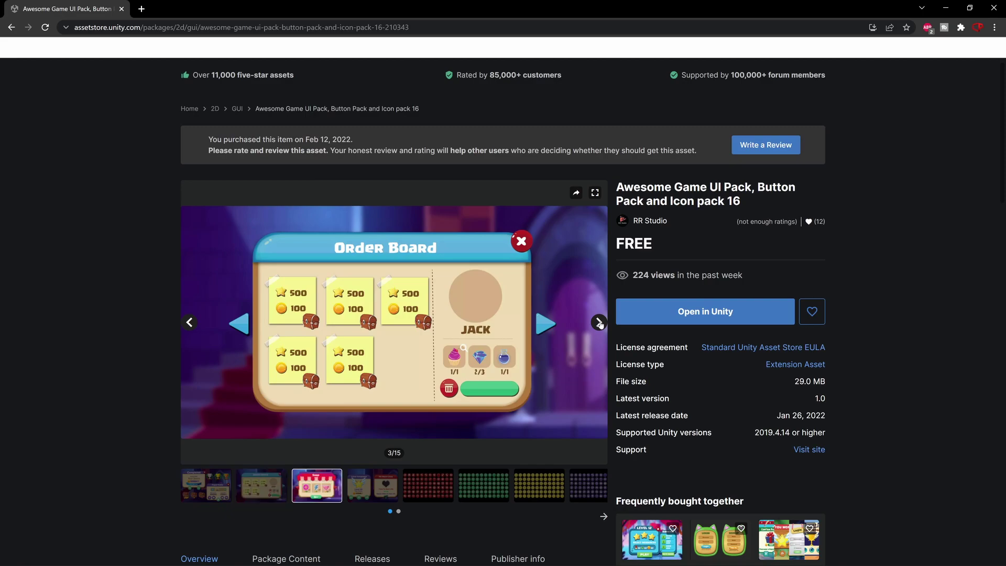
{"action": "left_click", "coordinate": [600, 323]}
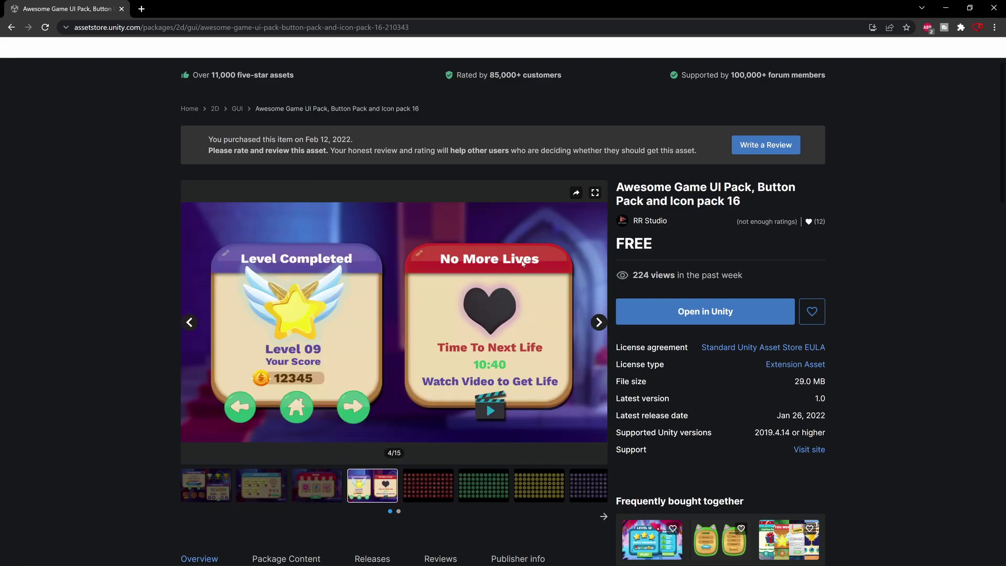
{"action": "left_click", "coordinate": [425, 488]}
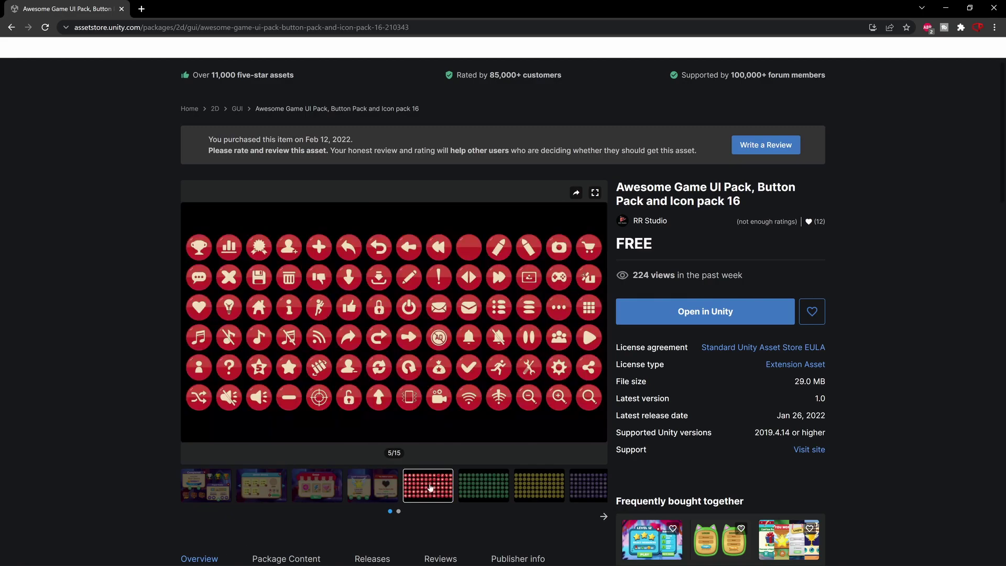
{"action": "left_click", "coordinate": [483, 491]}
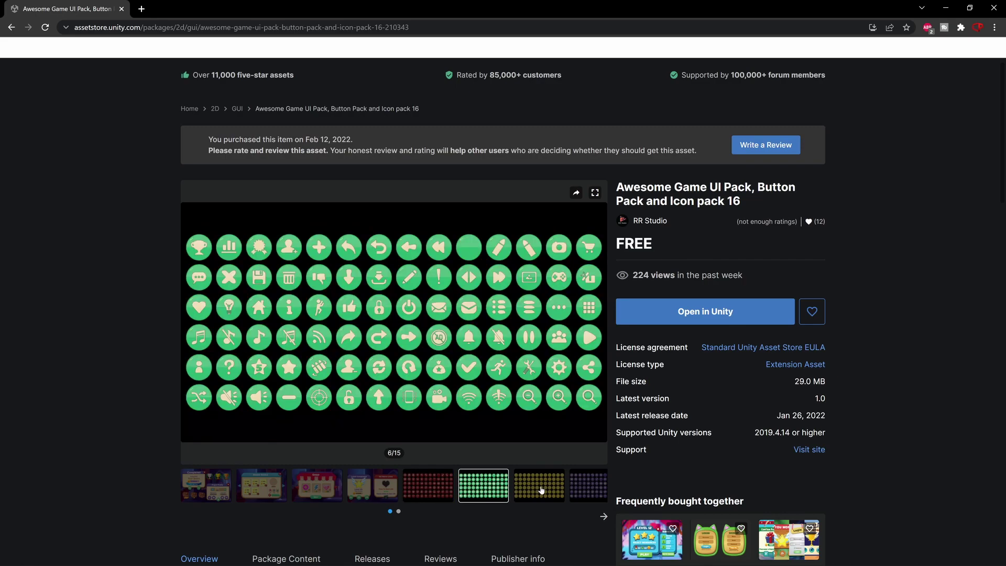
{"action": "left_click", "coordinate": [542, 489]}
{"action": "left_click", "coordinate": [592, 490]}
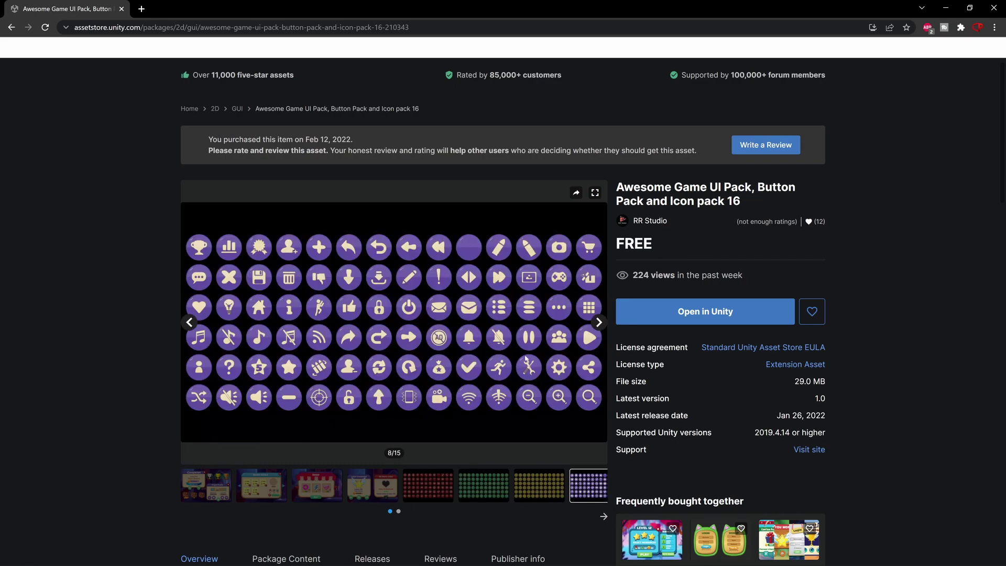
{"action": "left_click", "coordinate": [541, 489]}
{"action": "left_click", "coordinate": [475, 491]}
{"action": "left_click", "coordinate": [432, 488]}
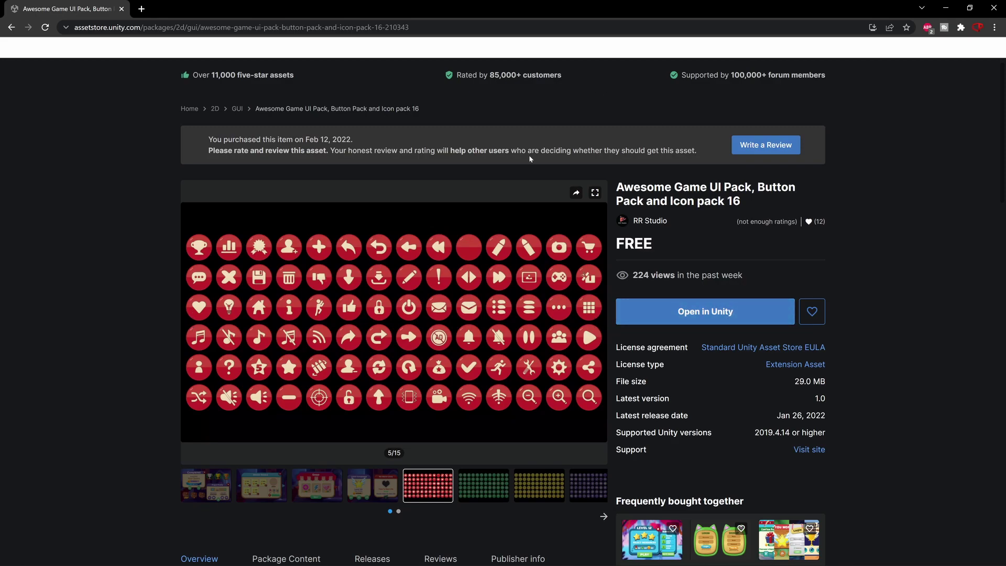
Look up the 2D assets made by Unity and view the page of Moody Skies - LEGO Microgame Add-ons
{"action": "left_click", "coordinate": [11, 28]}
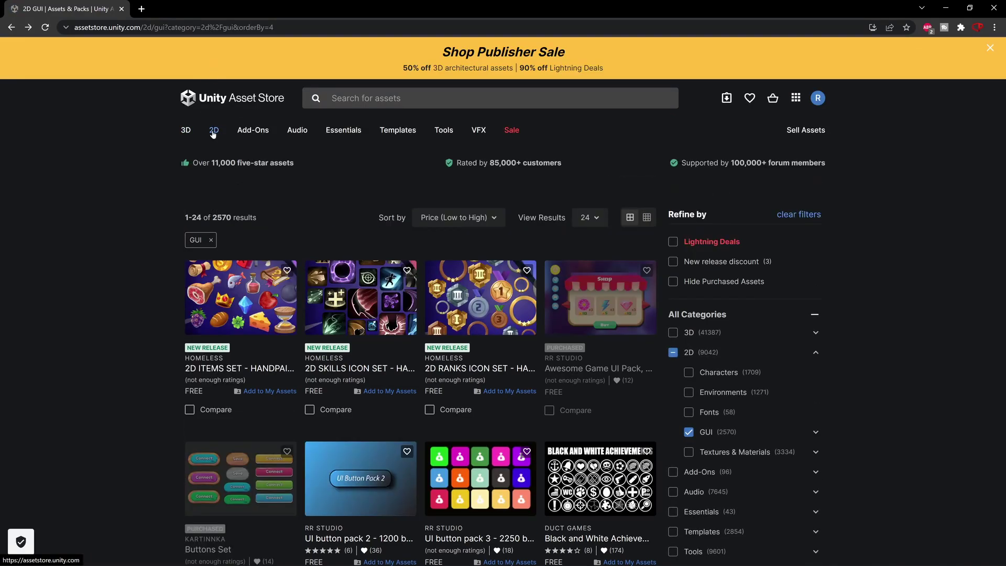
{"action": "mouse_move", "coordinate": [213, 134]}
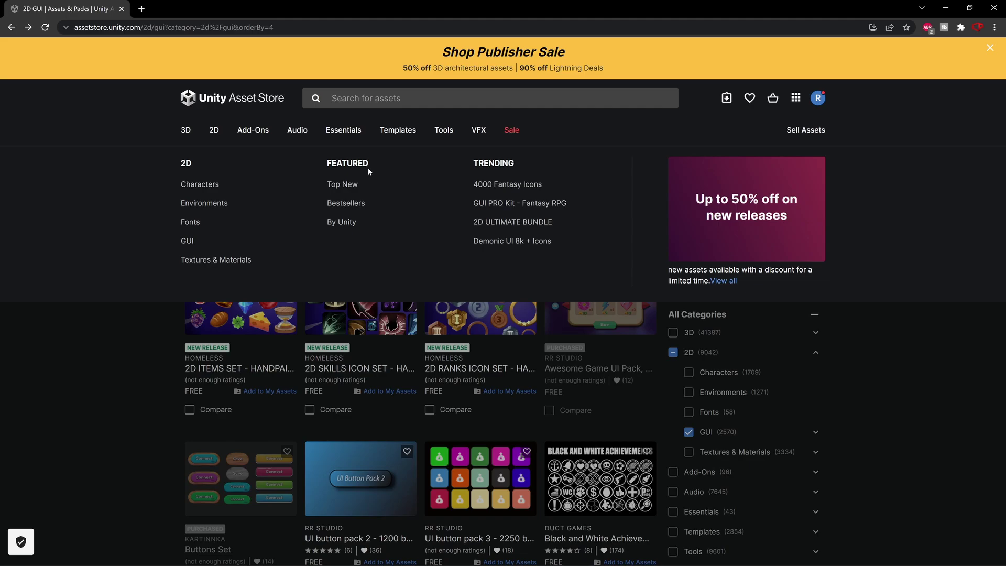
{"action": "left_click", "coordinate": [344, 223]}
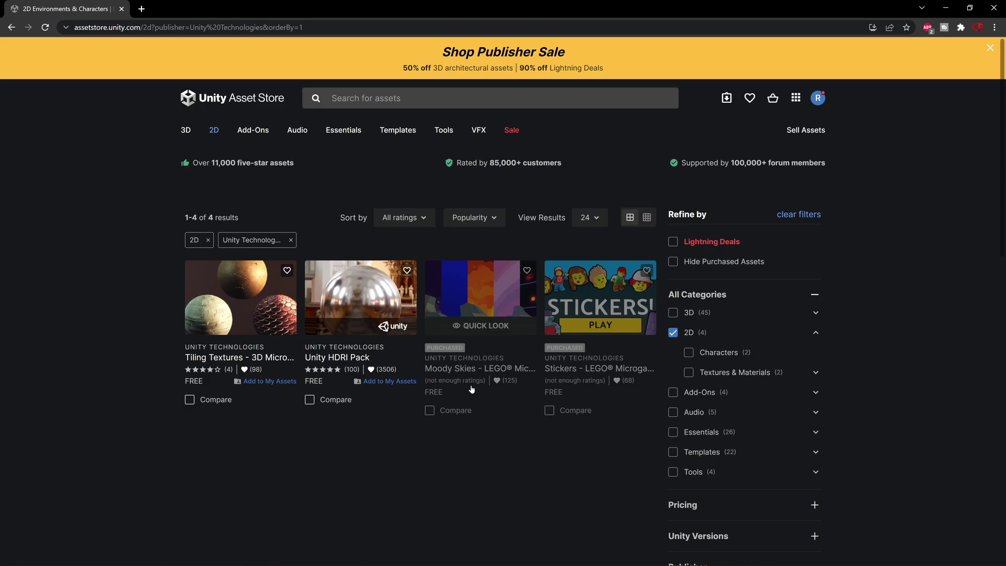
{"action": "left_click", "coordinate": [486, 278]}
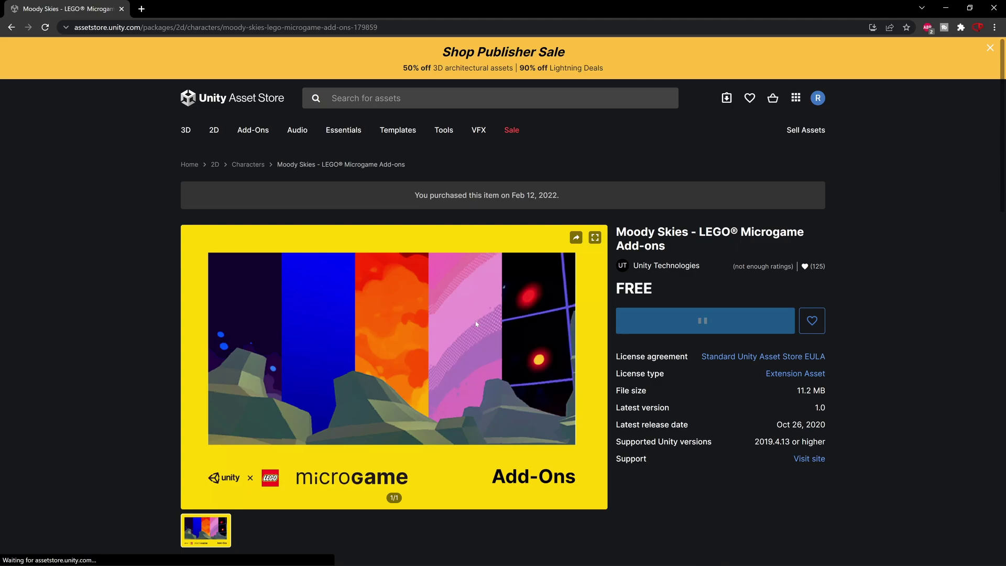
{"action": "scroll", "coordinate": [410, 370], "scroll_direction": "down", "scroll_amount": 3}
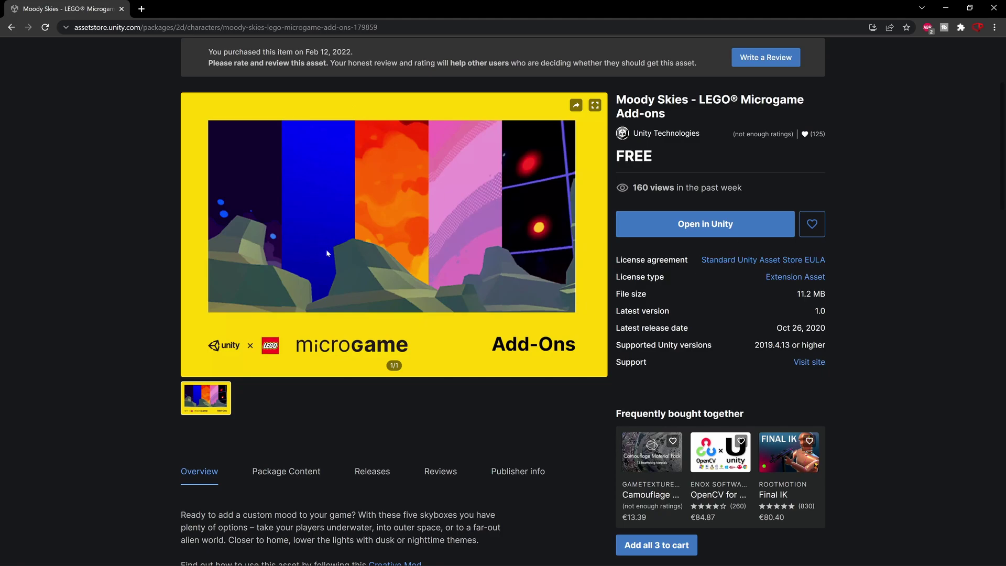
Switch back to Unity and search My Assets in the Package Manager for "mood"
{"action": "left_click", "coordinate": [946, 8]}
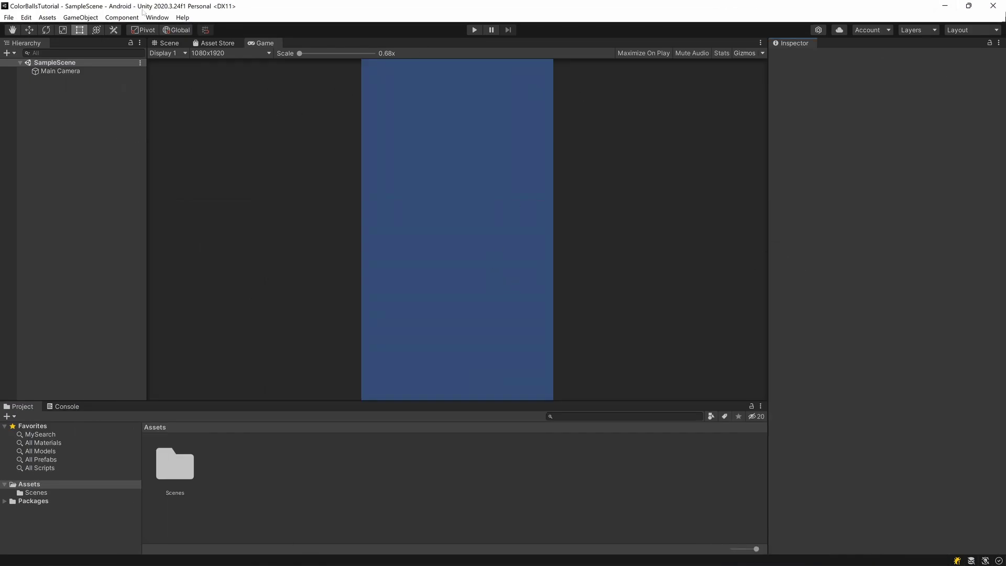
{"action": "left_click", "coordinate": [157, 17]}
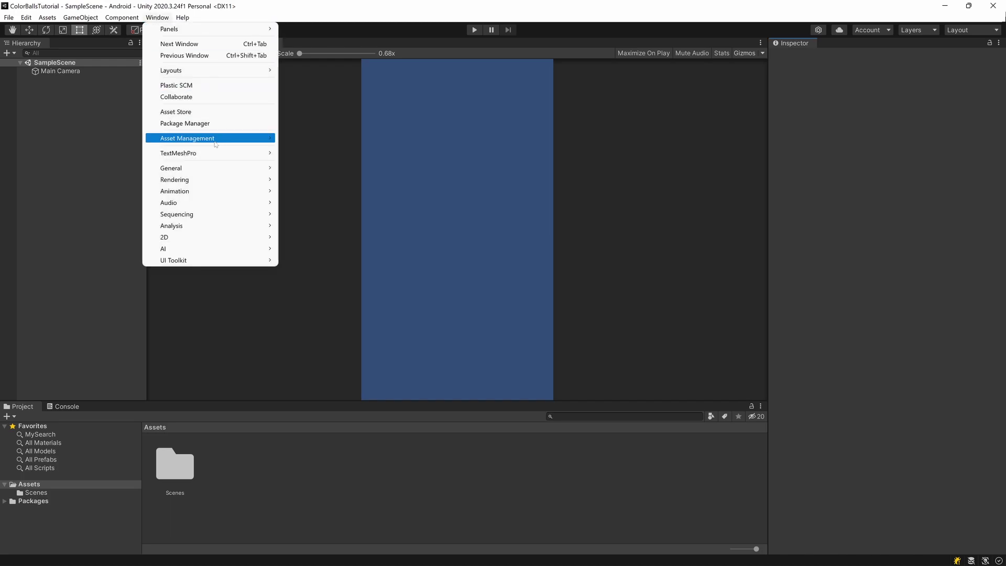
{"action": "left_click", "coordinate": [199, 125]}
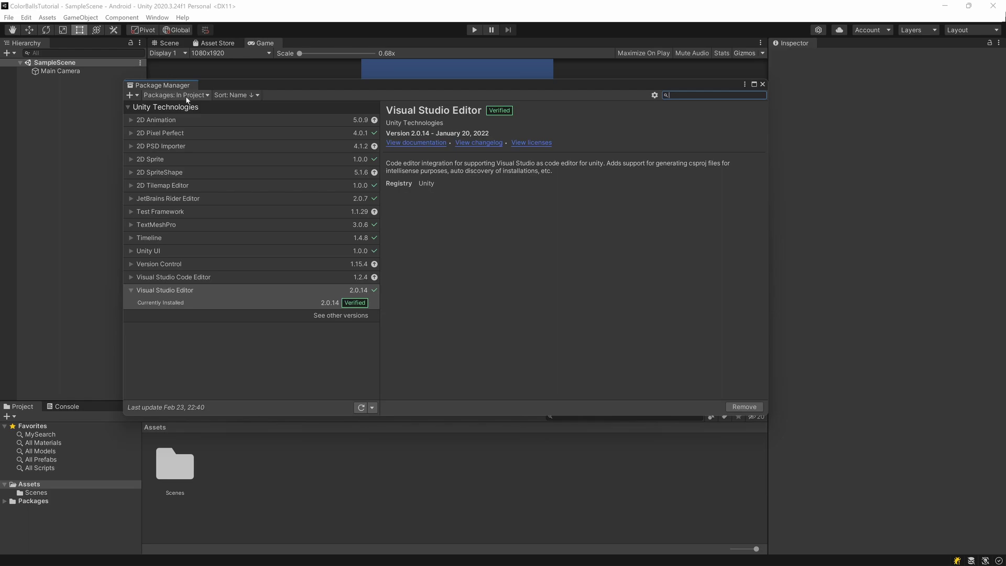
{"action": "left_click", "coordinate": [181, 95]}
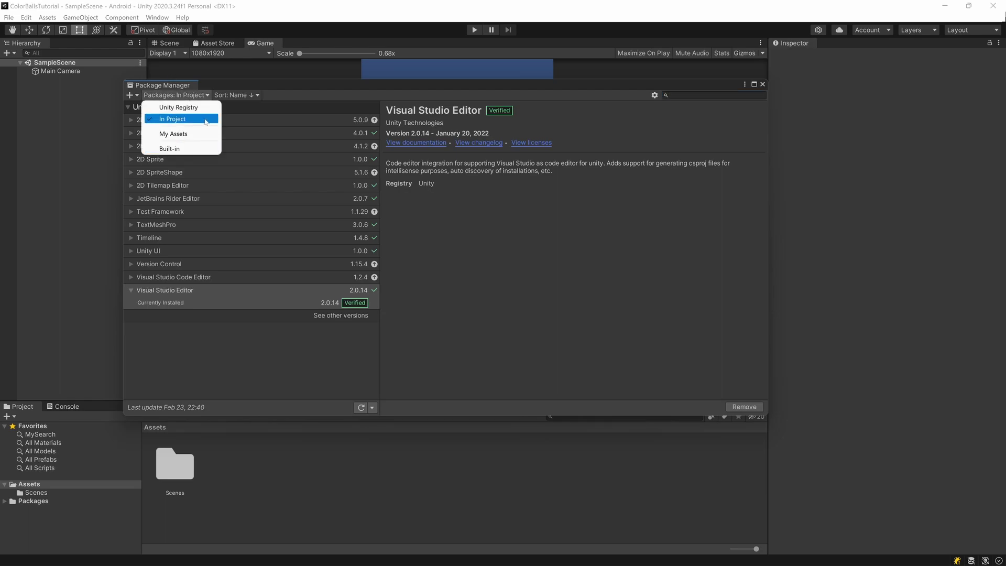
{"action": "left_click", "coordinate": [173, 133]}
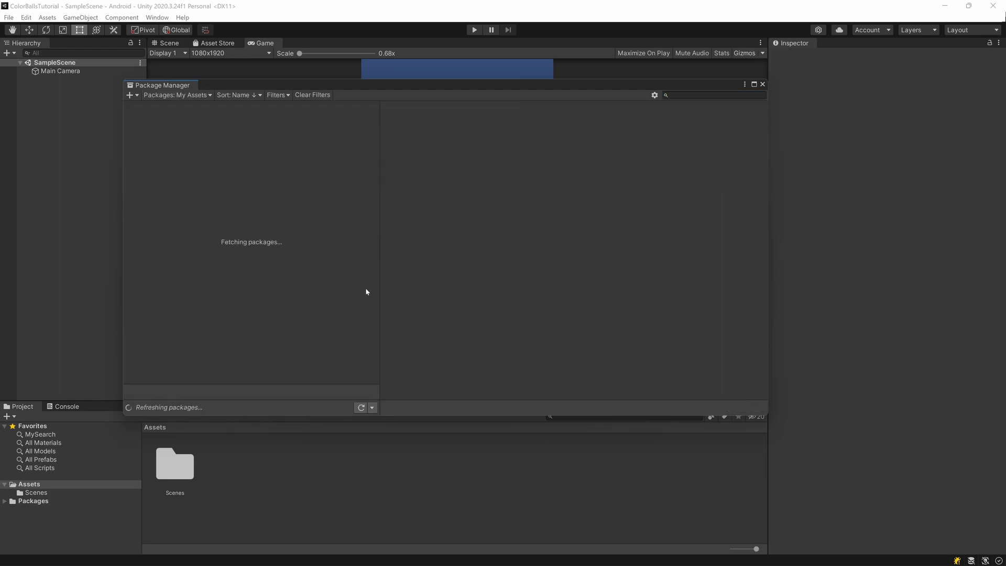
{"action": "left_click", "coordinate": [760, 95]}
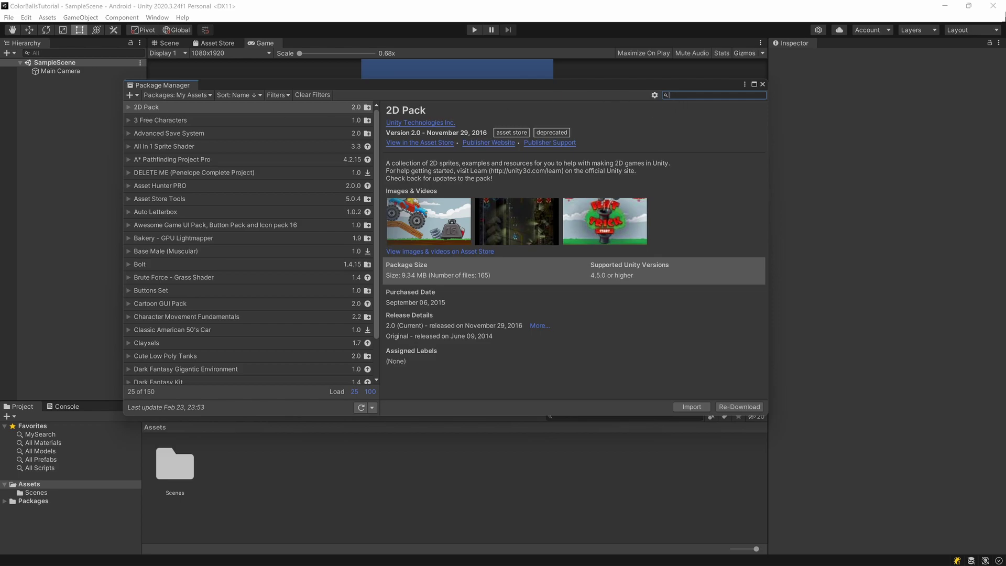
{"action": "type", "text": "mood"}
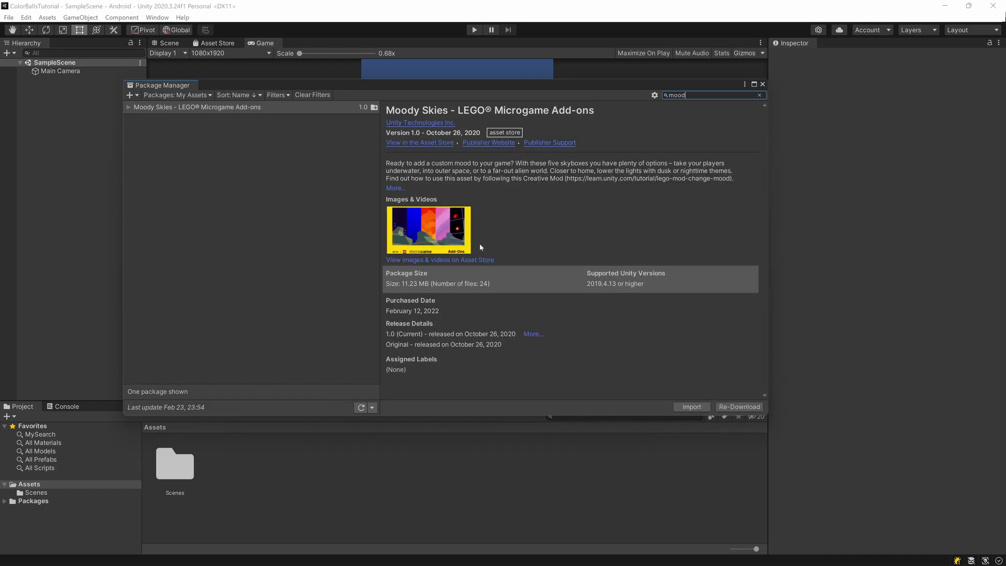
Import all files of Moody Skies - LEGO Microgame Add-ons into the project and clear the package search
{"action": "left_click", "coordinate": [690, 407]}
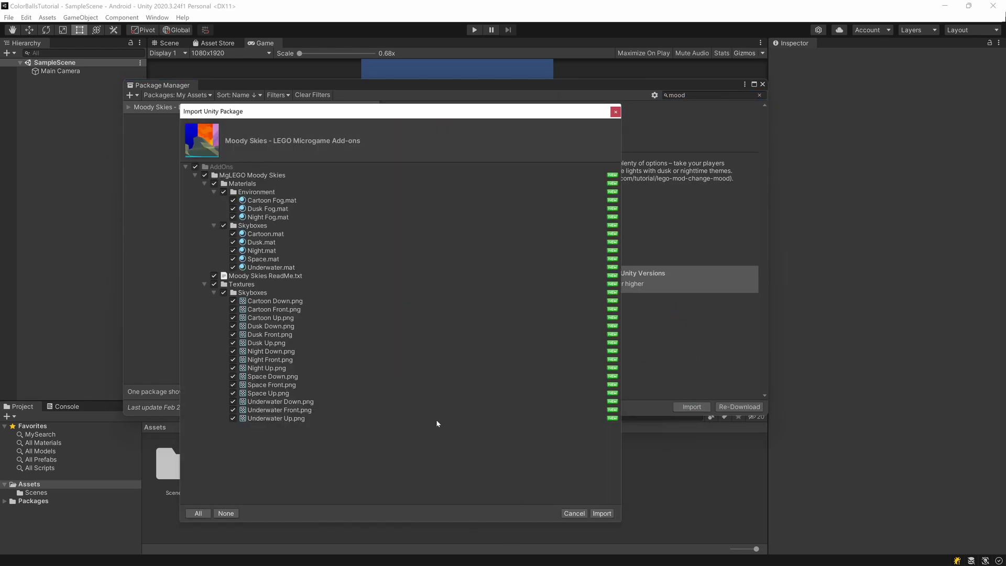
{"action": "left_click", "coordinate": [603, 513]}
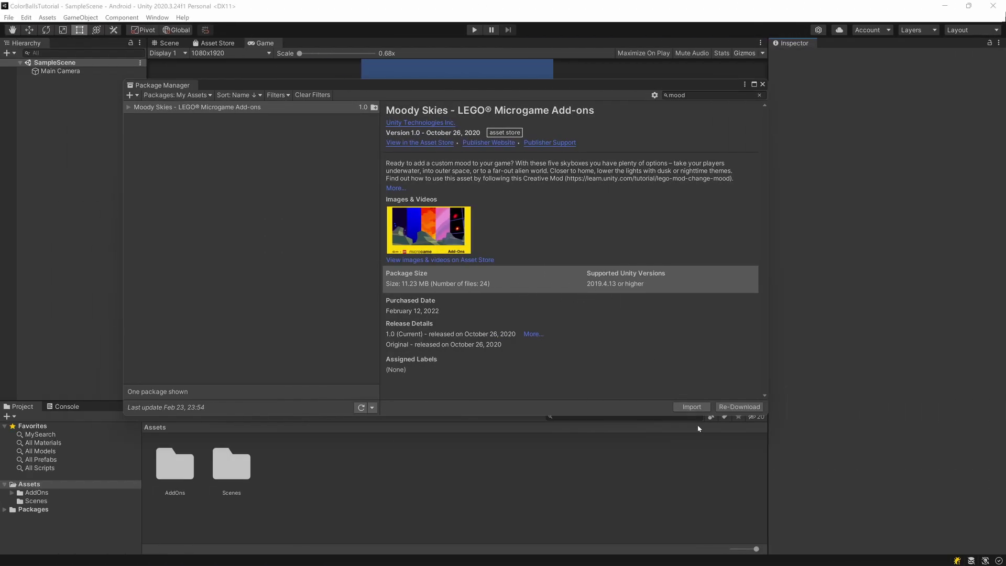
{"action": "left_click", "coordinate": [759, 94]}
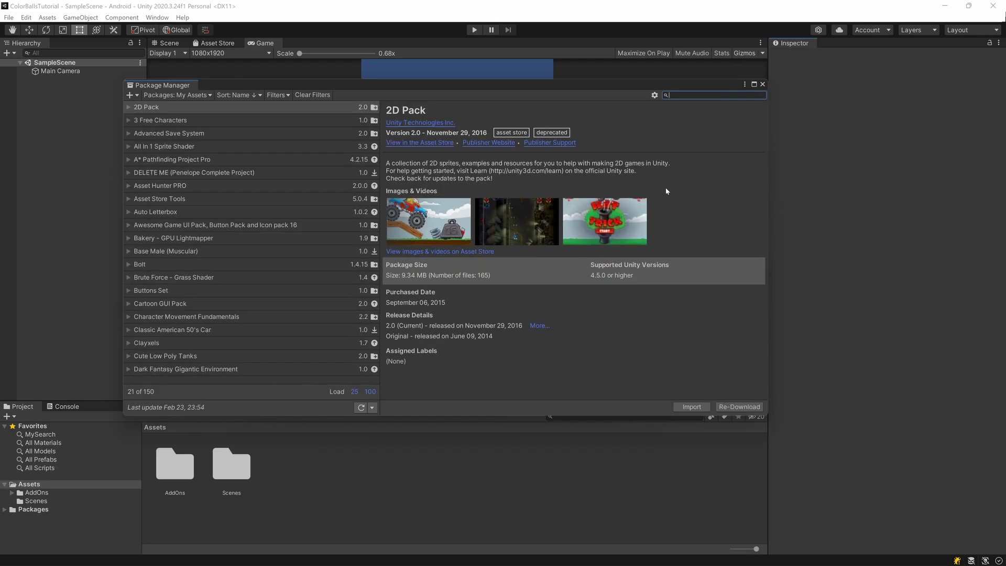
Find Awesome Game UI Pack, Button Pack and Icon pack 16 by searching "Aw" and import all its files
{"action": "type", "text": "Aw"}
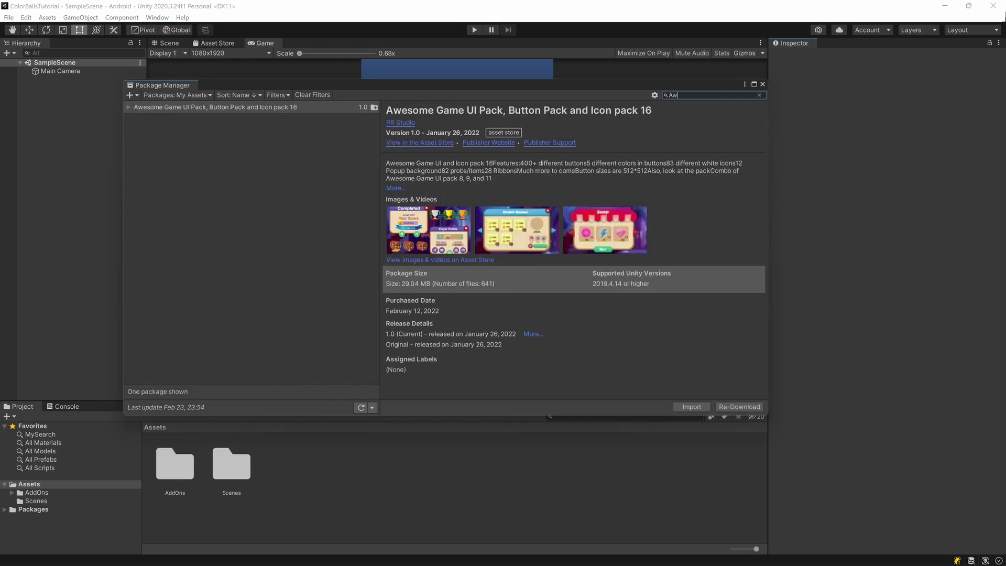
{"action": "left_click", "coordinate": [187, 107]}
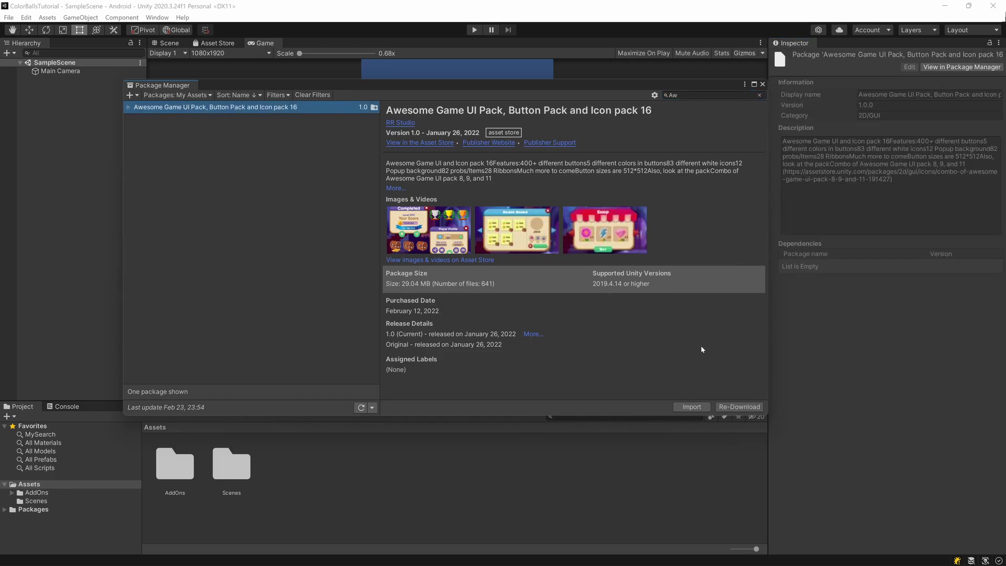
{"action": "left_click", "coordinate": [690, 406]}
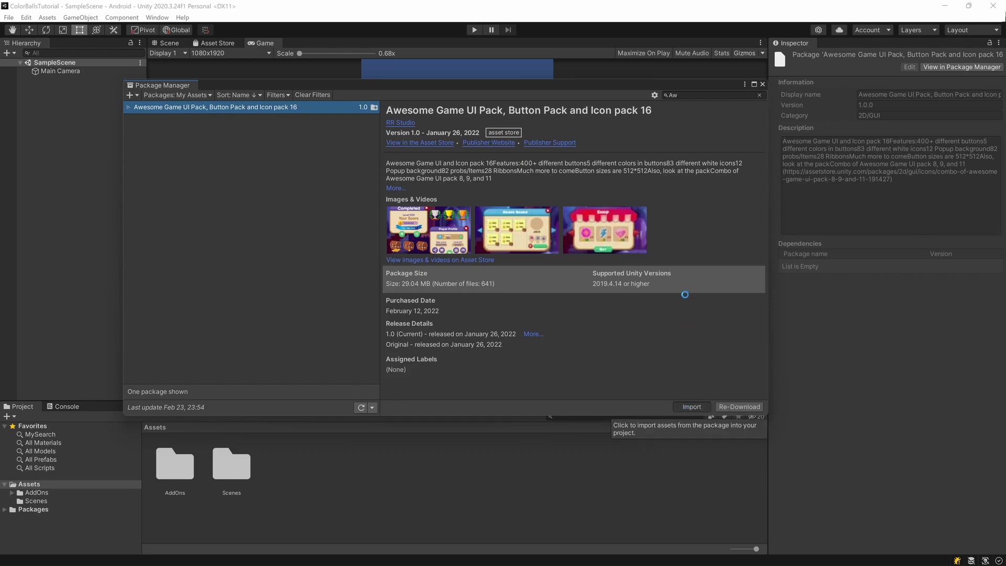
{"action": "scroll", "coordinate": [561, 243], "scroll_direction": "down", "scroll_amount": 8}
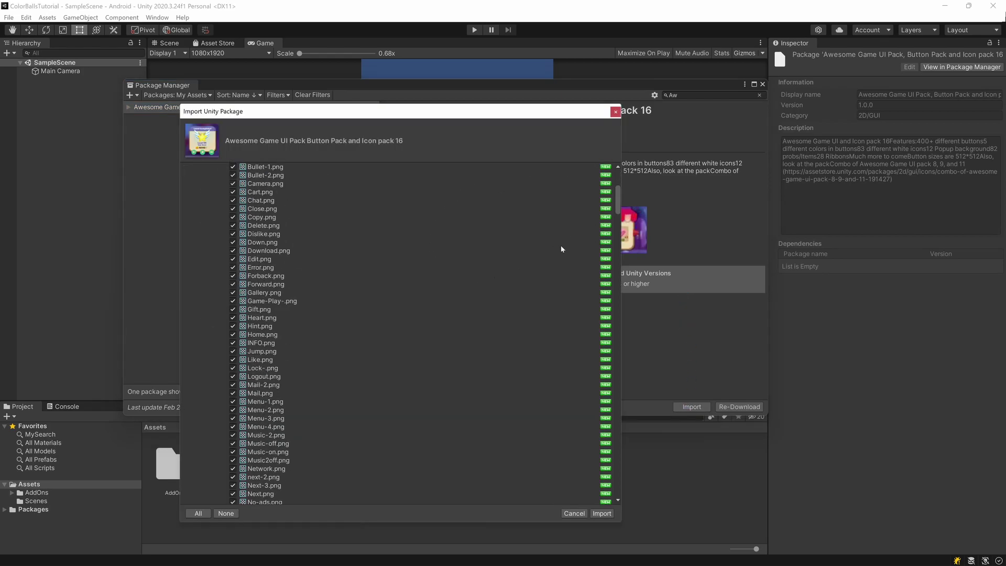
{"action": "left_click", "coordinate": [601, 513]}
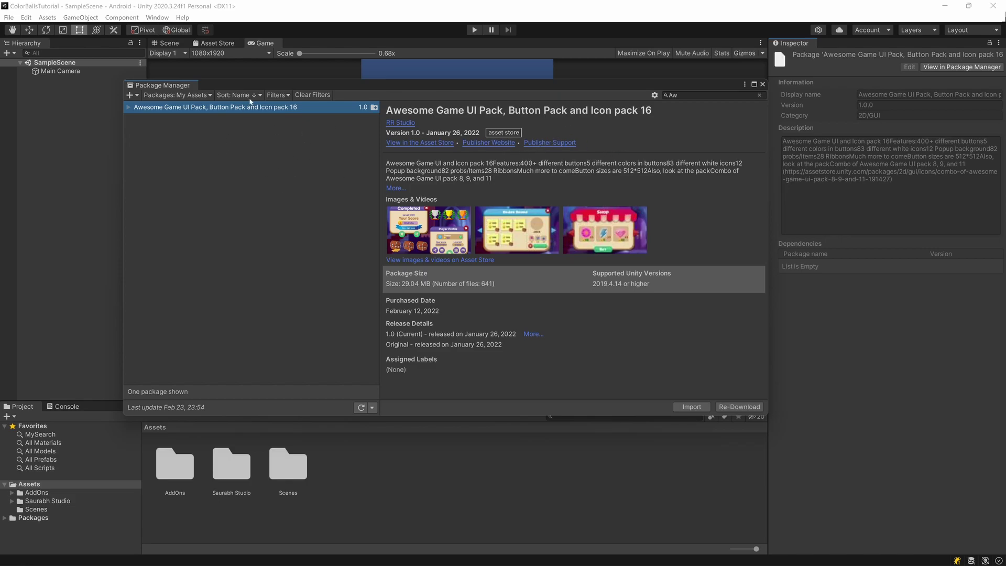
Look up TextMeshPro in the Unity Registry packages by searching "text", check its installation status, and close the Package Manager
{"action": "left_click", "coordinate": [199, 96]}
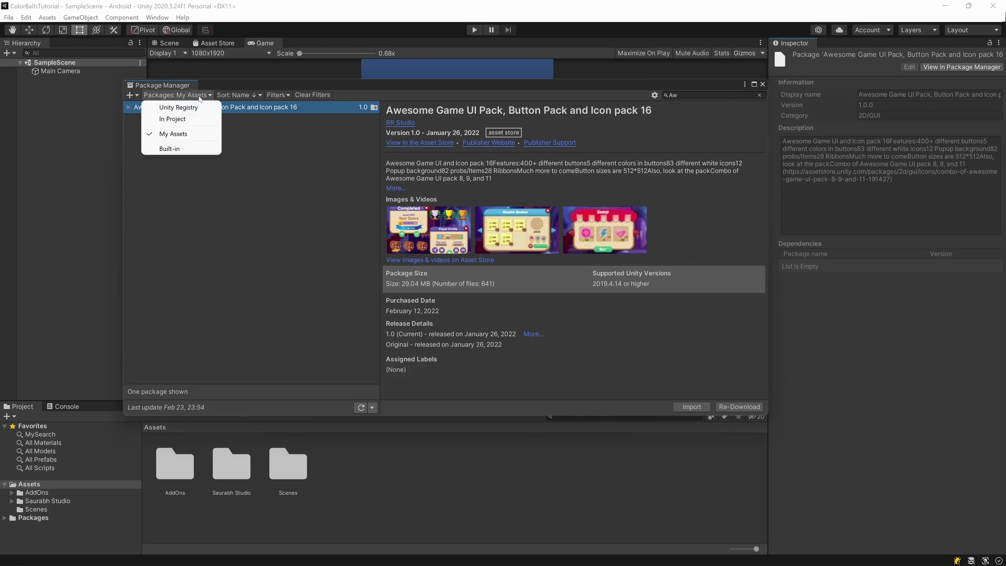
{"action": "left_click", "coordinate": [173, 107]}
{"action": "left_click", "coordinate": [687, 96]}
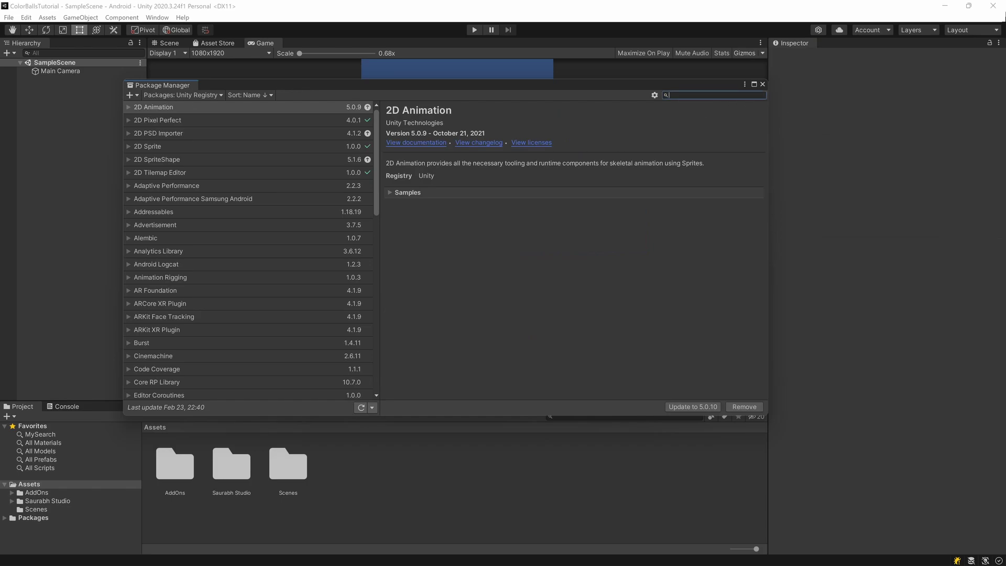
{"action": "type", "text": "text"}
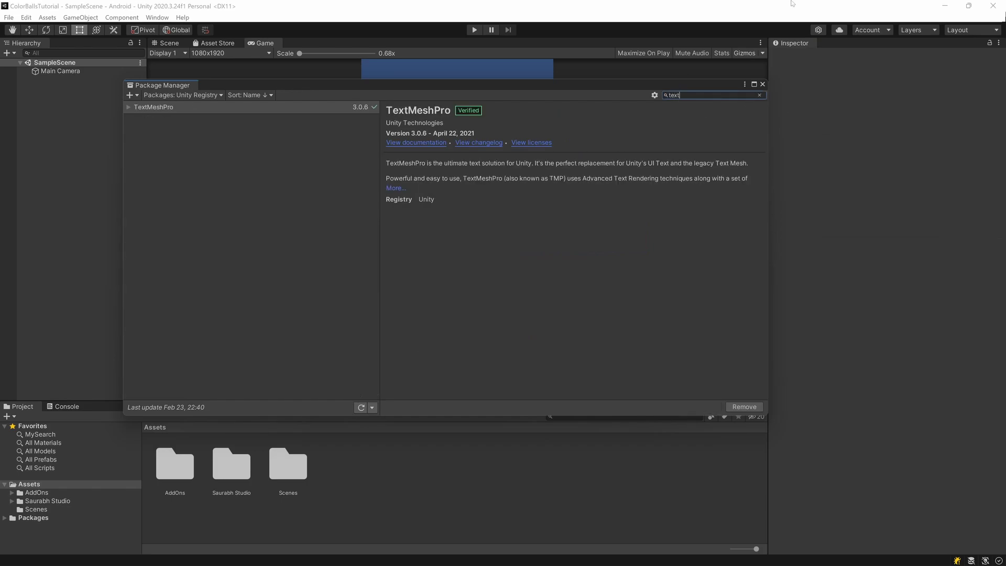
{"action": "left_click", "coordinate": [141, 106]}
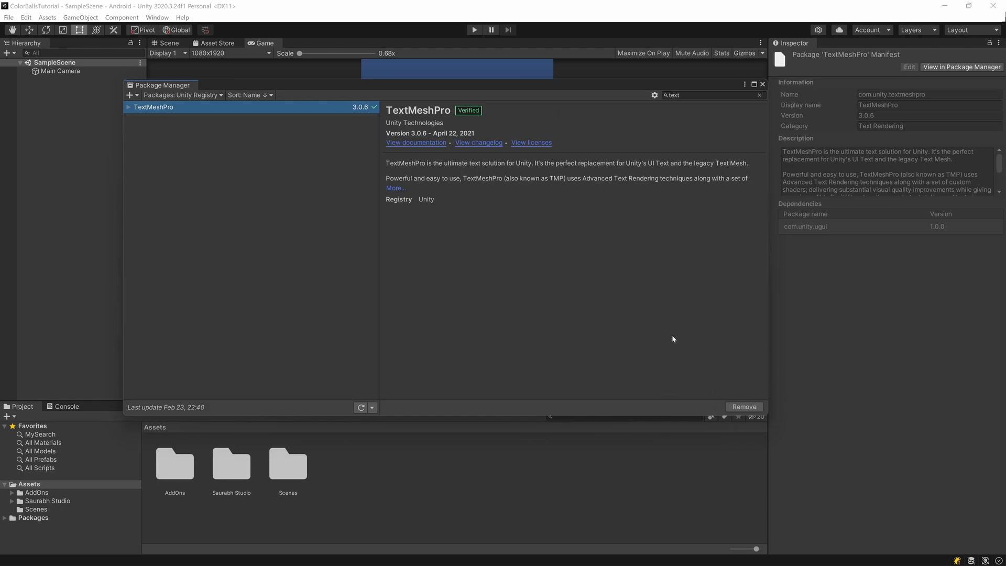
{"action": "left_click", "coordinate": [763, 85]}
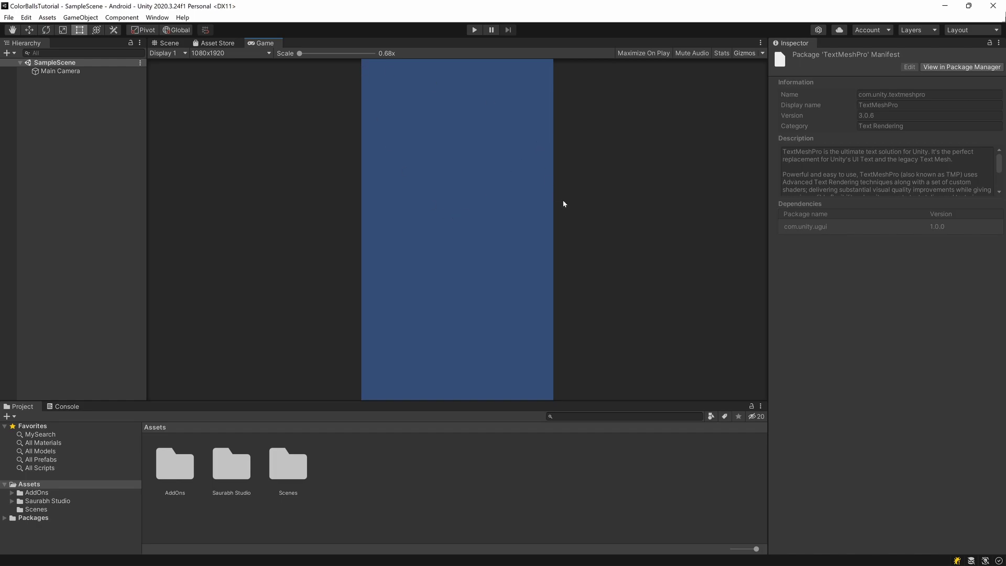
Create a new scene named Menu in the Scenes folder
{"action": "left_click", "coordinate": [30, 486]}
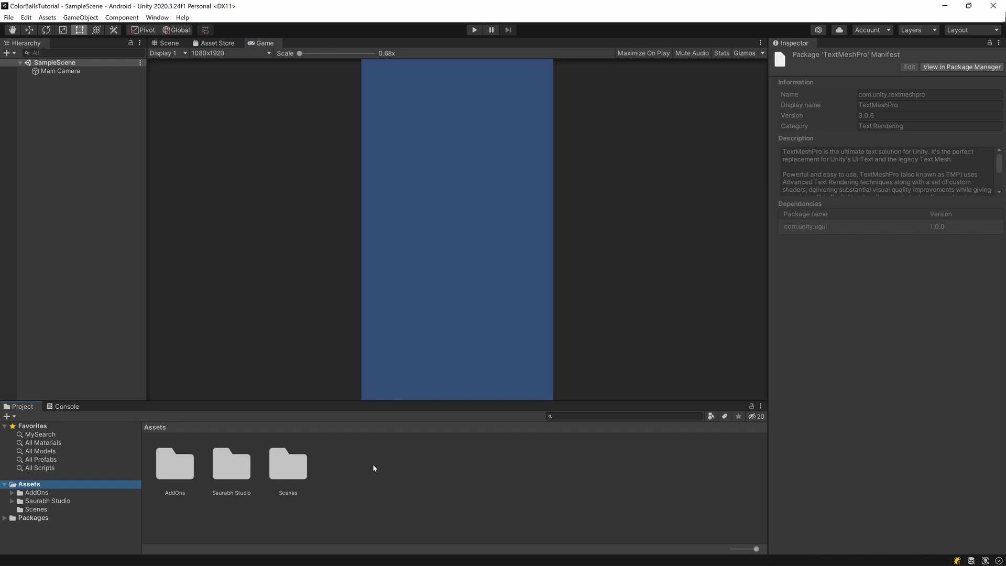
{"action": "left_click", "coordinate": [292, 467]}
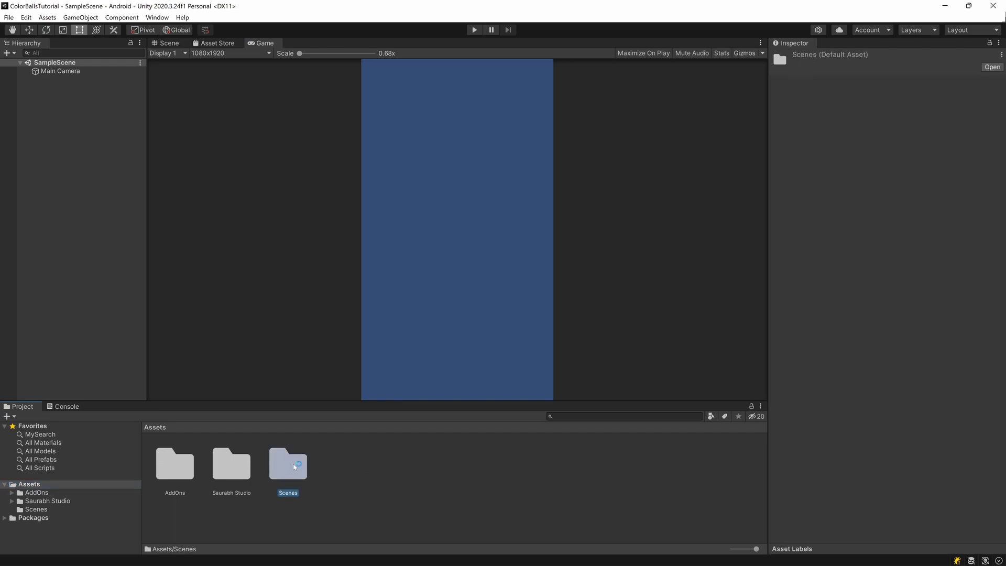
{"action": "double_click", "coordinate": [294, 466]}
{"action": "right_click", "coordinate": [261, 454]}
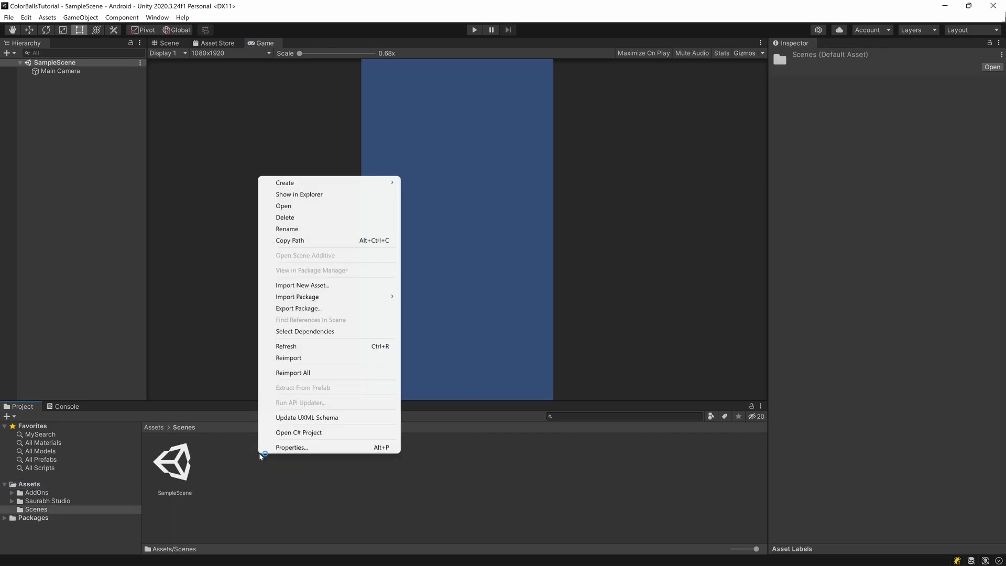
{"action": "mouse_move", "coordinate": [302, 182]}
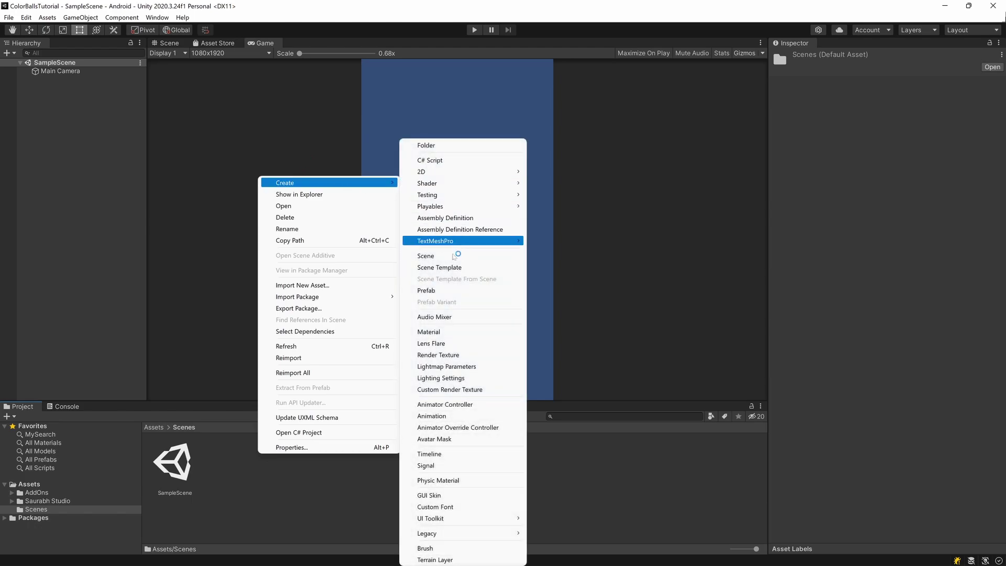
{"action": "left_click", "coordinate": [454, 256]}
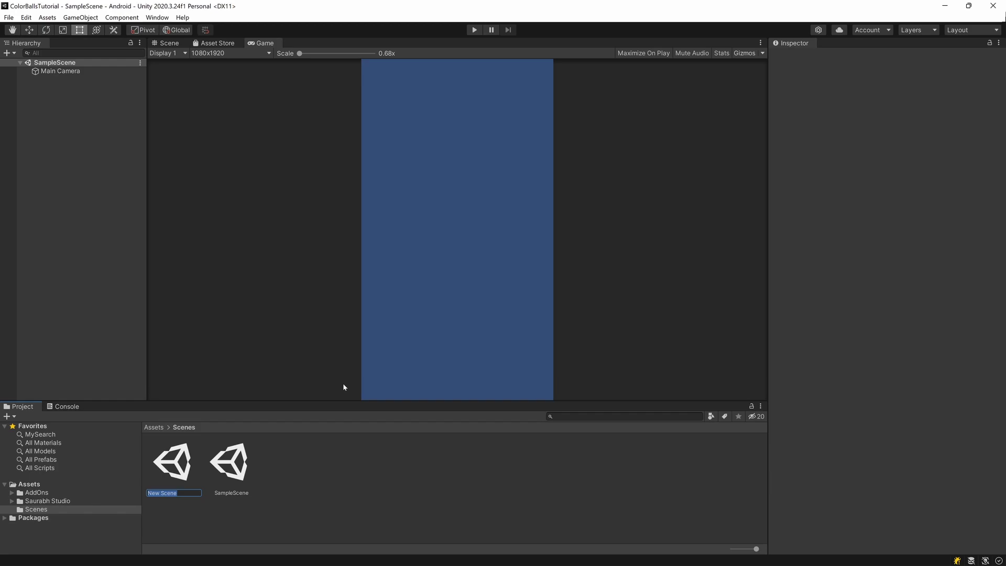
{"action": "type", "text": "Menu"}
{"action": "key", "text": "Return"}
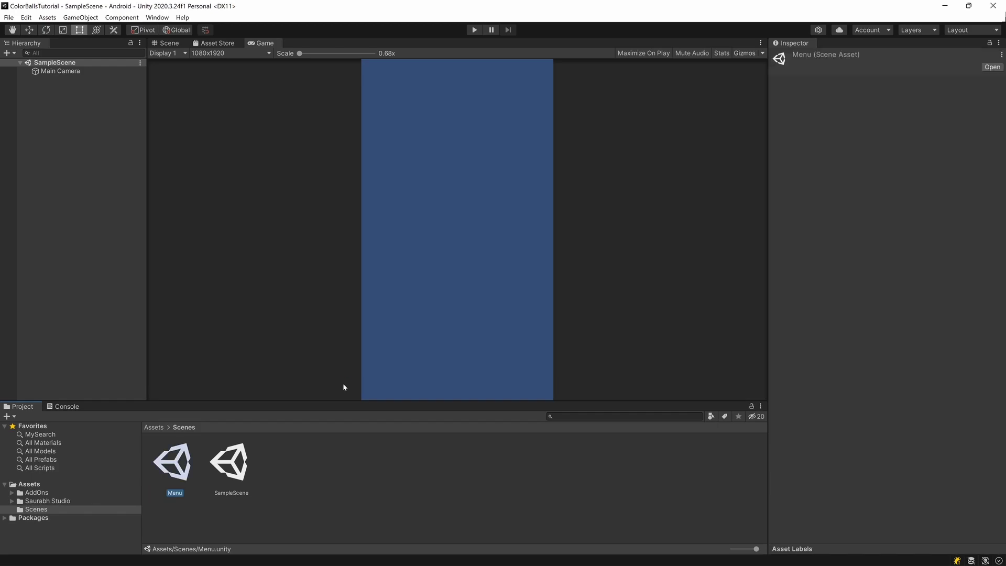
Open the Menu scene and save both the scene and the project
{"action": "double_click", "coordinate": [169, 464]}
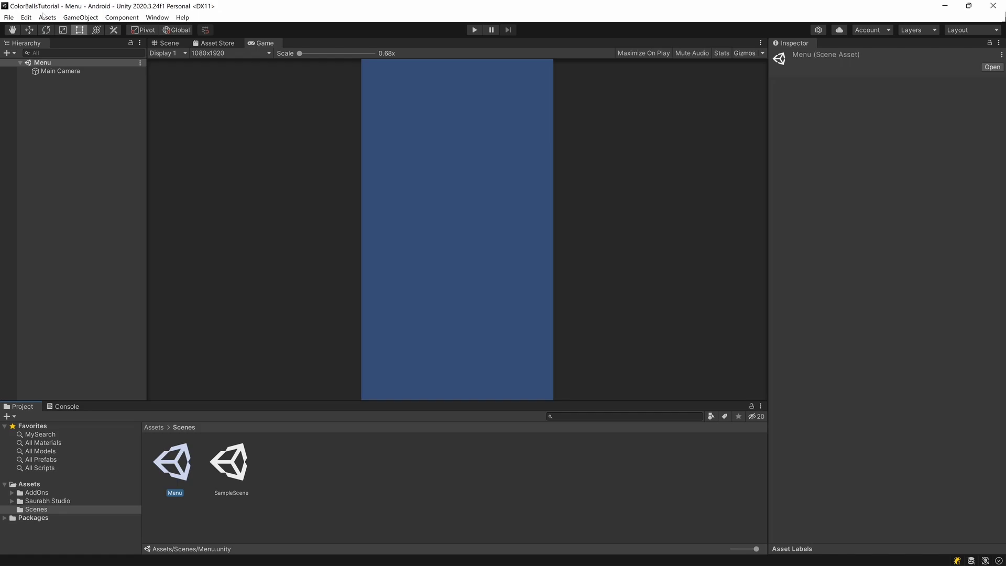
{"action": "left_click", "coordinate": [9, 17]}
{"action": "left_click", "coordinate": [25, 67]}
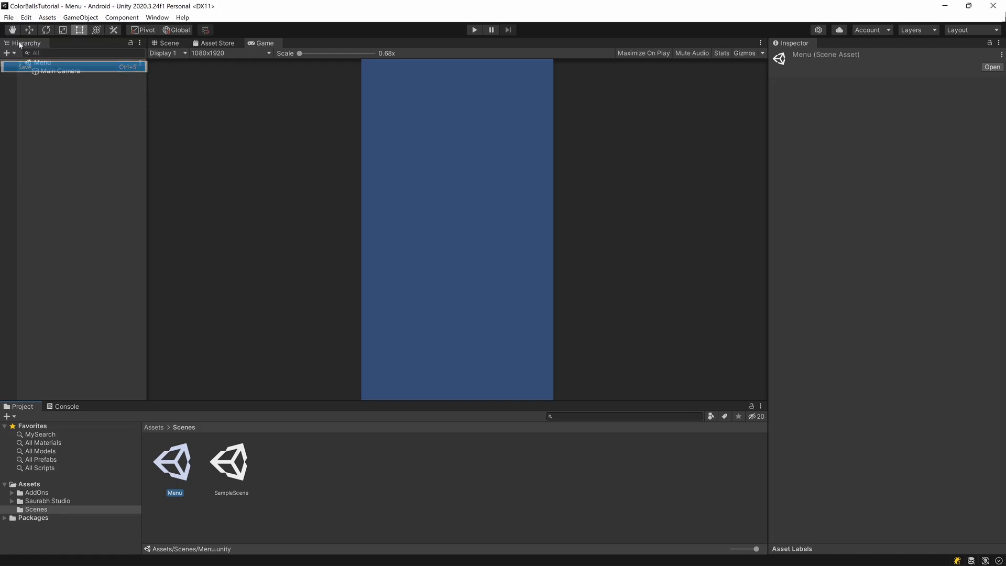
{"action": "left_click", "coordinate": [9, 18]}
{"action": "mouse_move", "coordinate": [26, 17]}
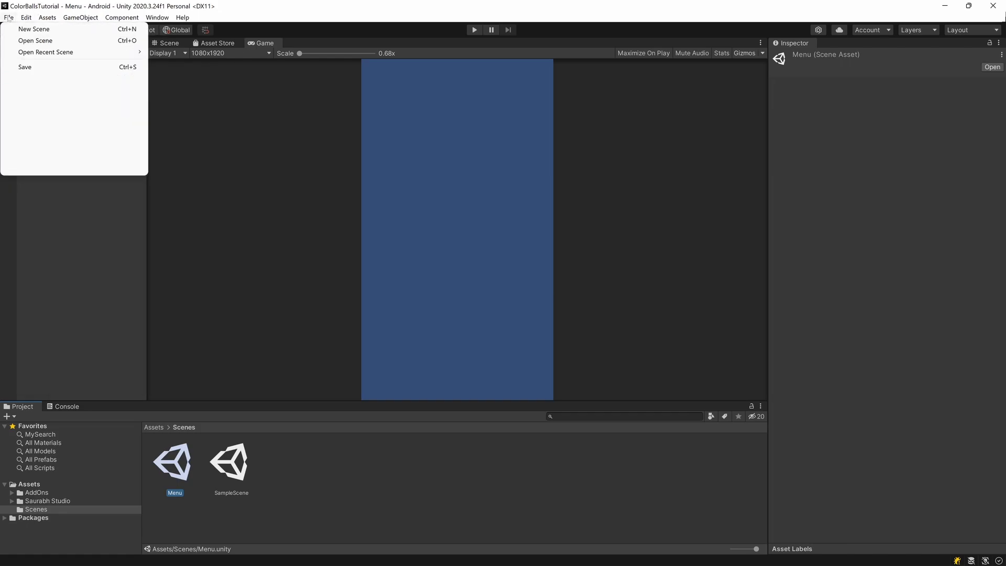
{"action": "left_click", "coordinate": [48, 129]}
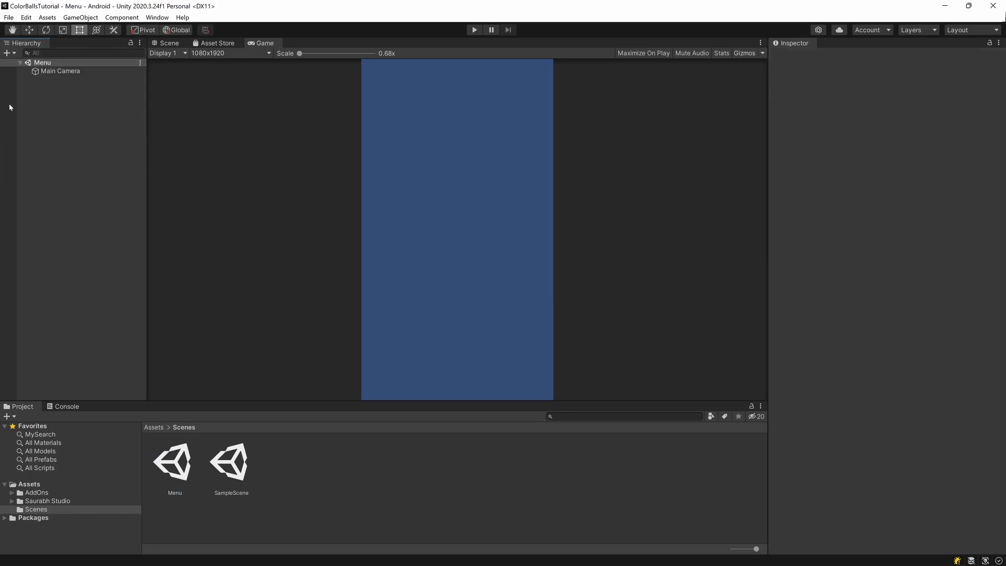
Add a UI Canvas to the Menu scene, keeping its default name
{"action": "right_click", "coordinate": [96, 115]}
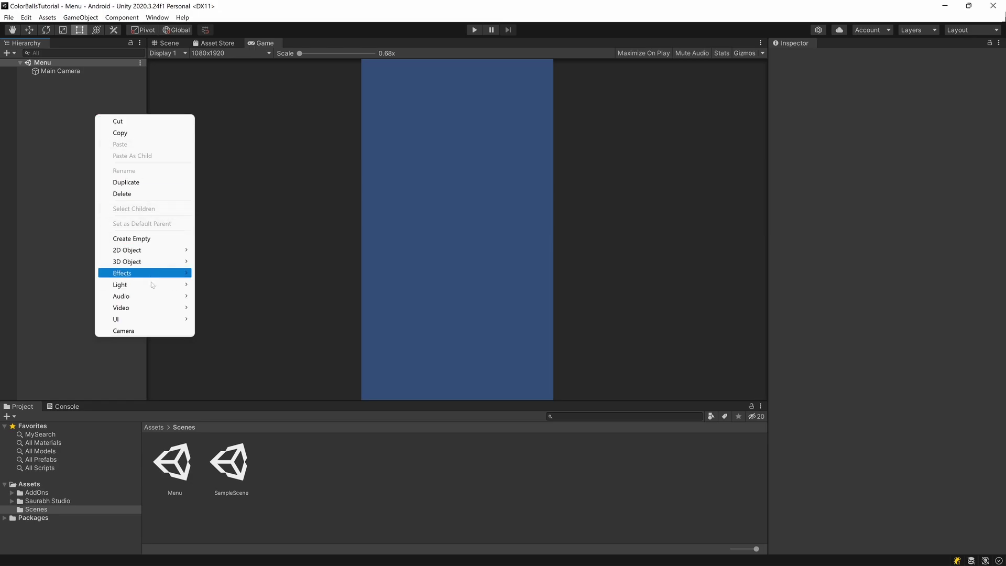
{"action": "mouse_move", "coordinate": [158, 319]}
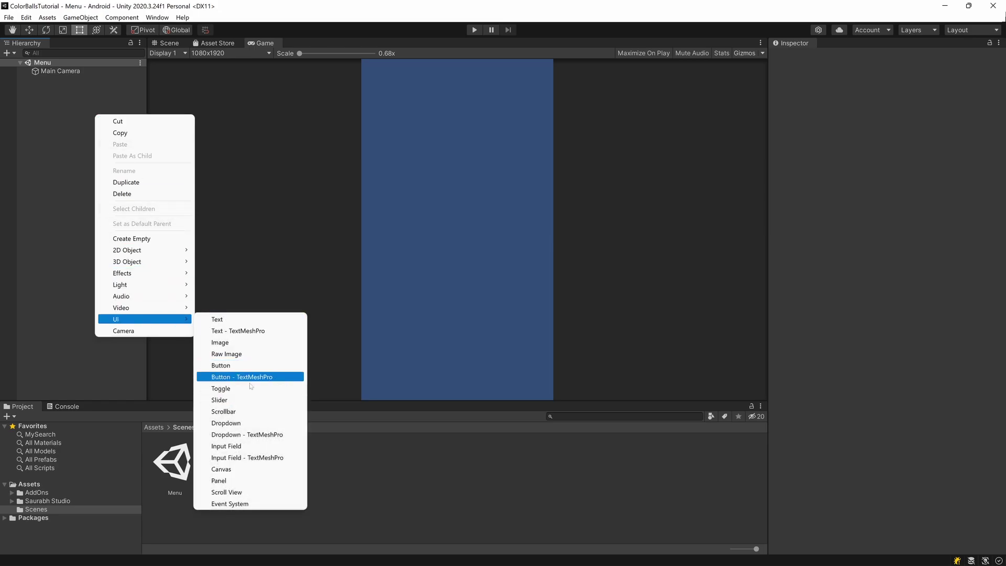
{"action": "left_click", "coordinate": [230, 469]}
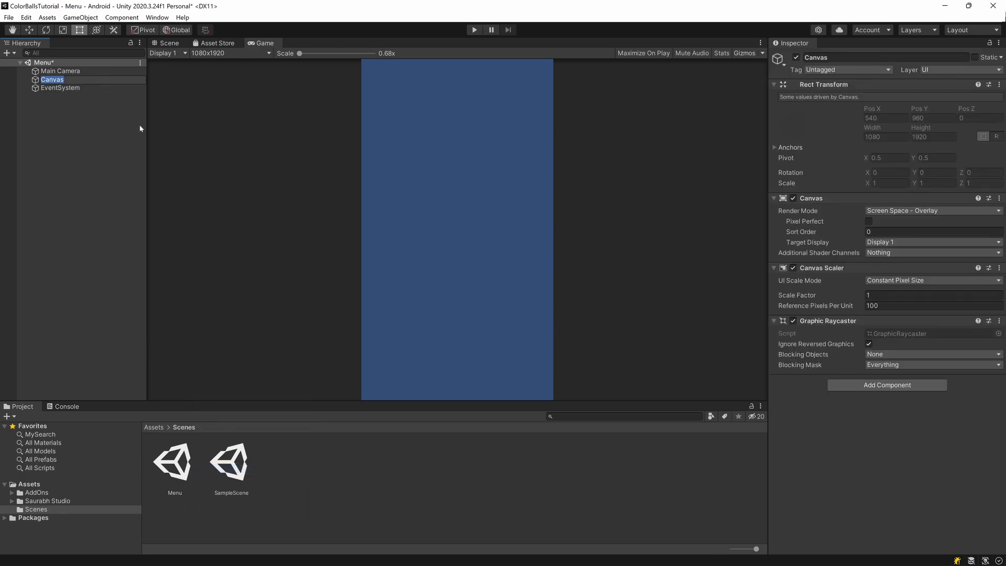
{"action": "key", "text": "Return"}
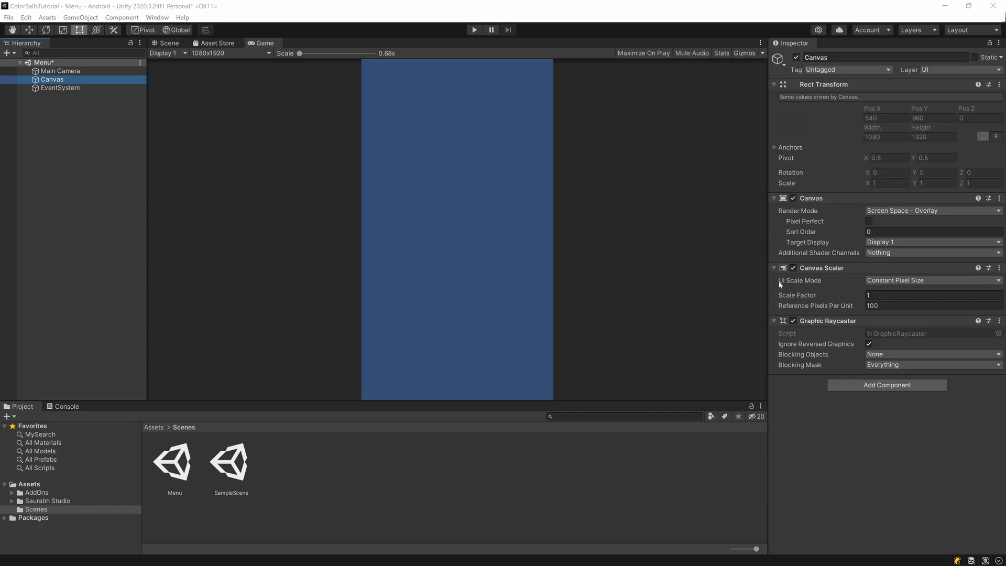
Set the Canvas Scaler to Scale With Screen Size with a reference resolution of 480 x 800 and a Match value of 0.5
{"action": "left_click", "coordinate": [907, 280]}
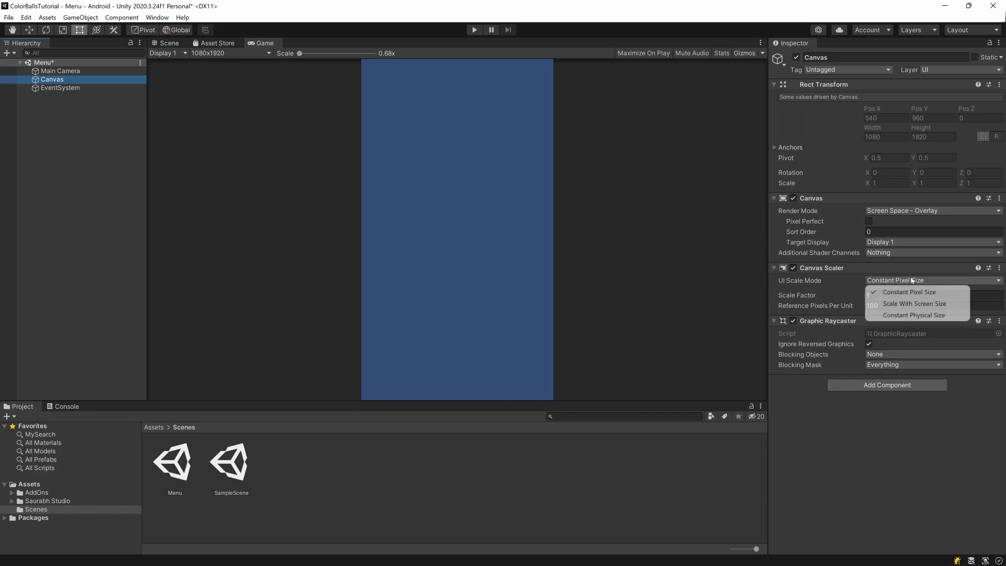
{"action": "left_click", "coordinate": [920, 304]}
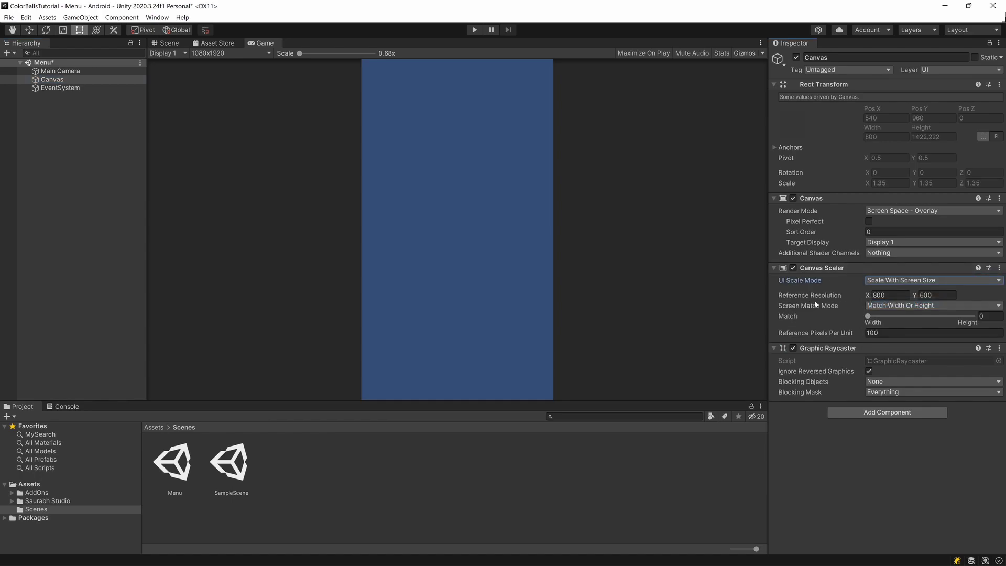
{"action": "left_click", "coordinate": [889, 295]}
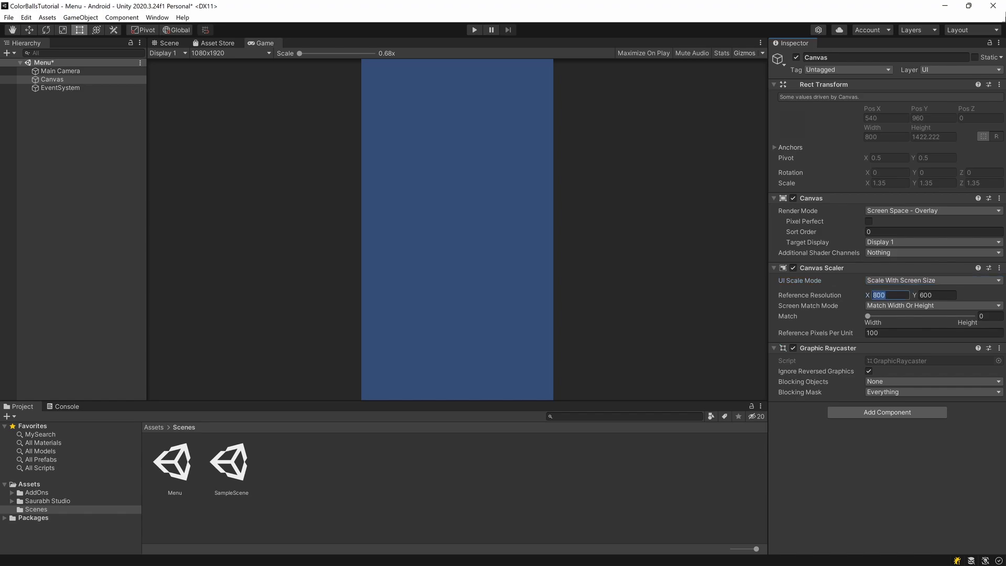
{"action": "type", "text": "480"}
{"action": "key", "text": "Tab"}
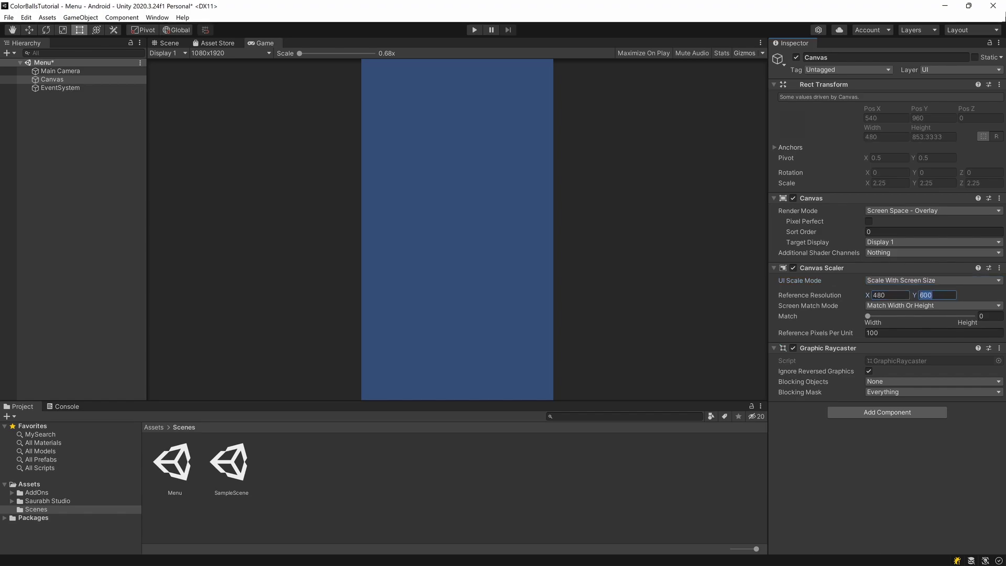
{"action": "type", "text": "800"}
{"action": "left_click", "coordinate": [910, 457]}
{"action": "left_click", "coordinate": [988, 316]}
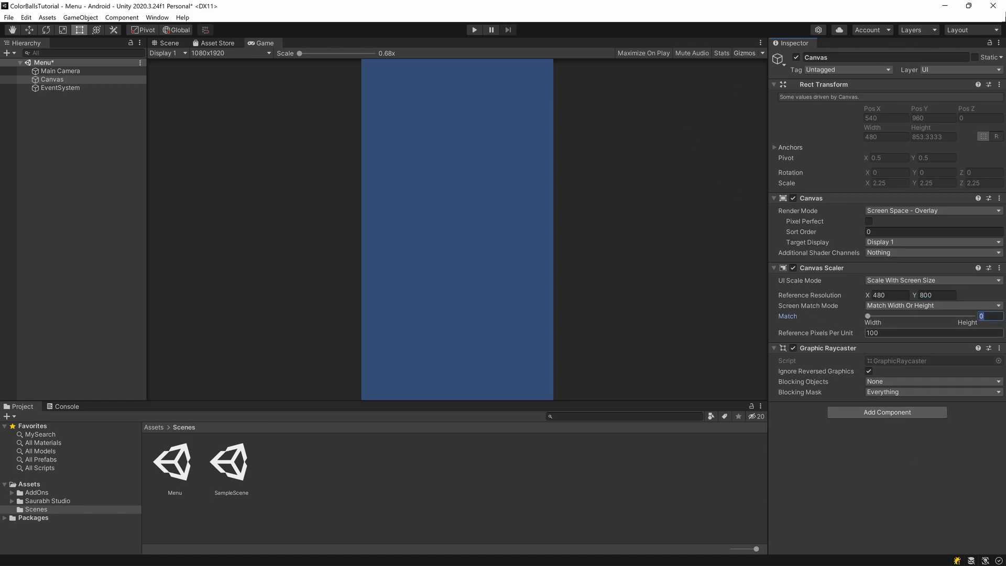
{"action": "type", "text": "0.5"}
{"action": "key", "text": "Return"}
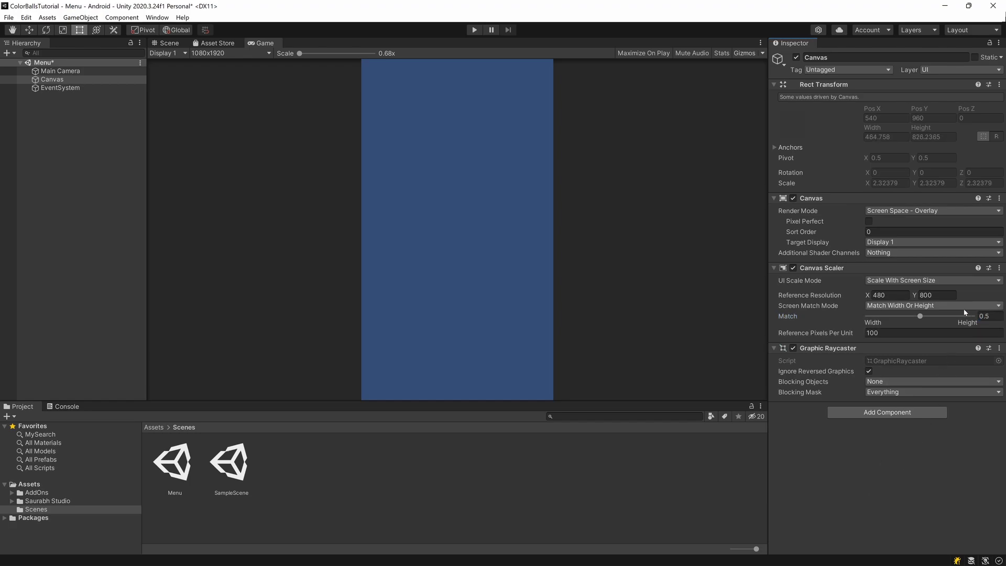
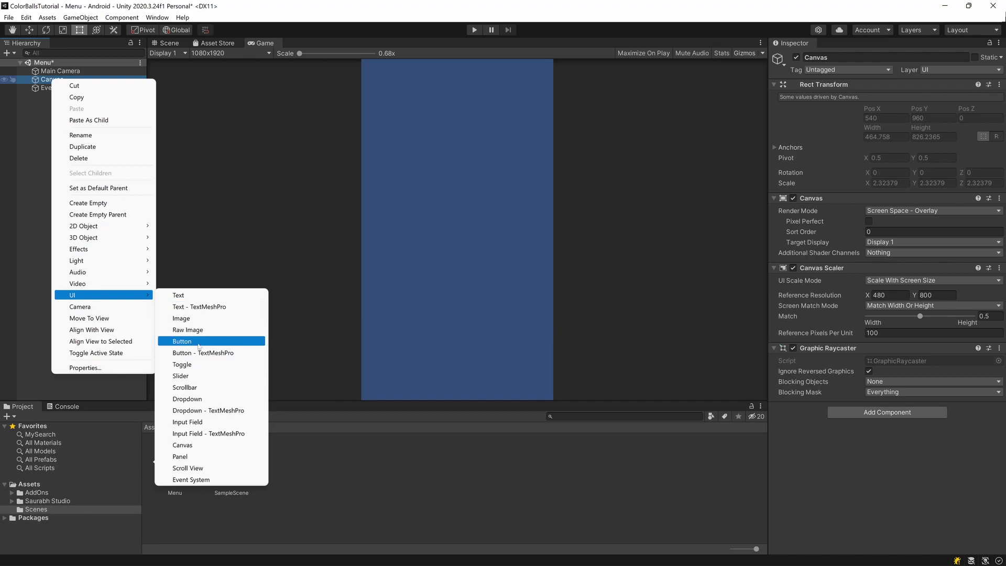
Add a UI Image named Background as a child of the Canvas
{"action": "left_click", "coordinate": [209, 320]}
{"action": "type", "text": "Background"}
{"action": "key", "text": "Return"}
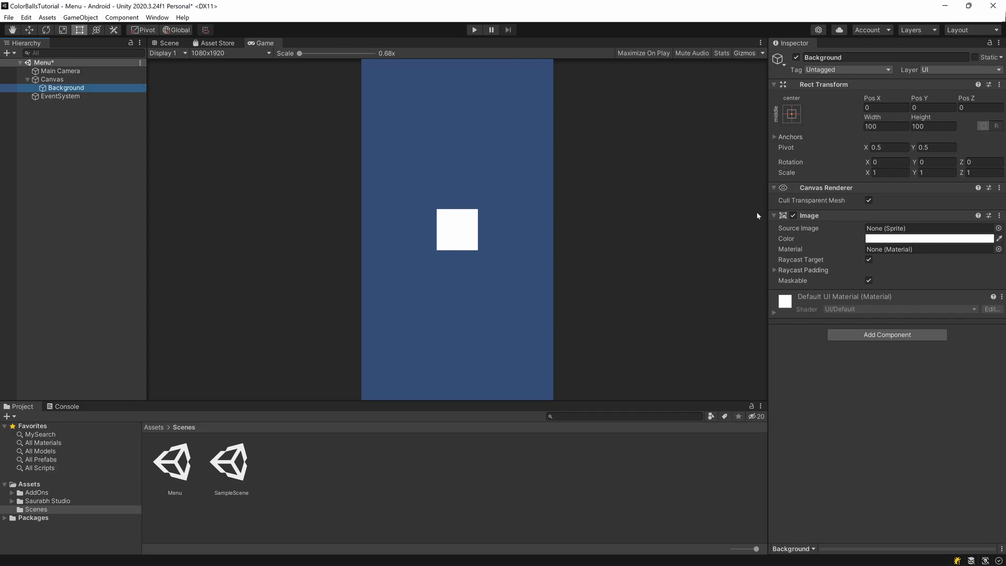
Open the Skyboxes texture folder of the MgLEGO Moody Skies asset inside AddOns
{"action": "left_click", "coordinate": [11, 492]}
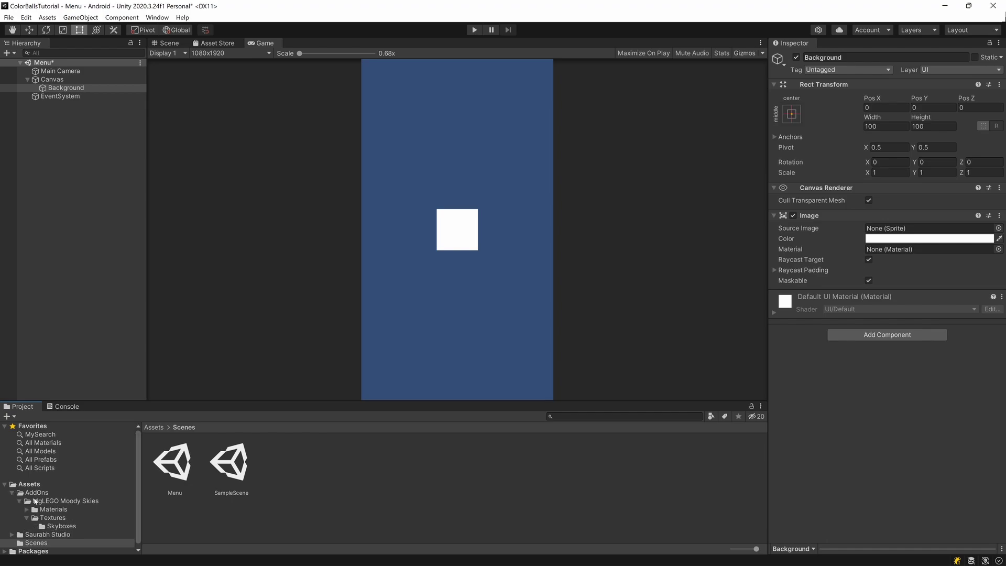
{"action": "left_click", "coordinate": [51, 501]}
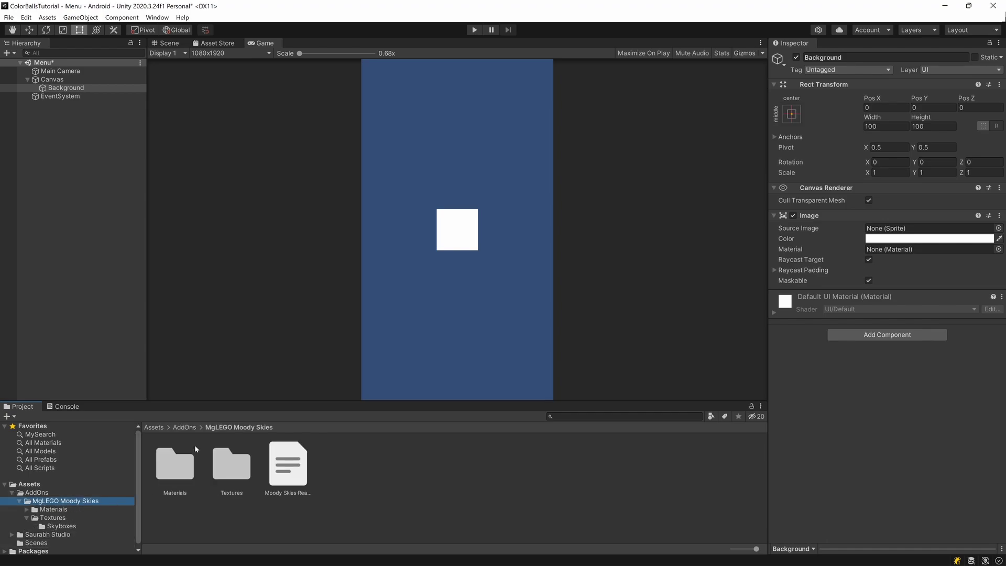
{"action": "double_click", "coordinate": [231, 463]}
{"action": "double_click", "coordinate": [175, 463]}
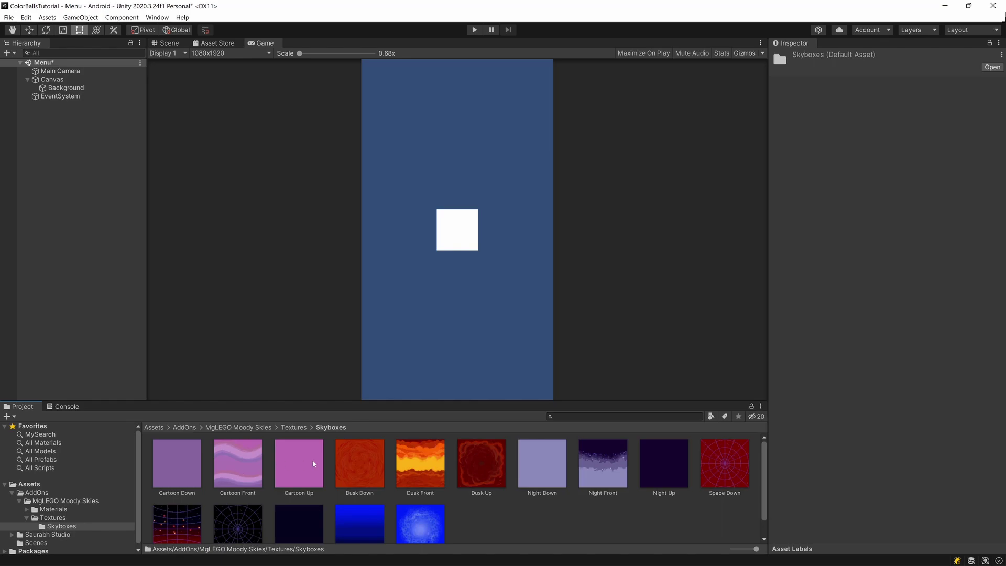
Try to assign the Cartoon Front texture as the source image of the Background object
{"action": "left_click", "coordinate": [56, 89]}
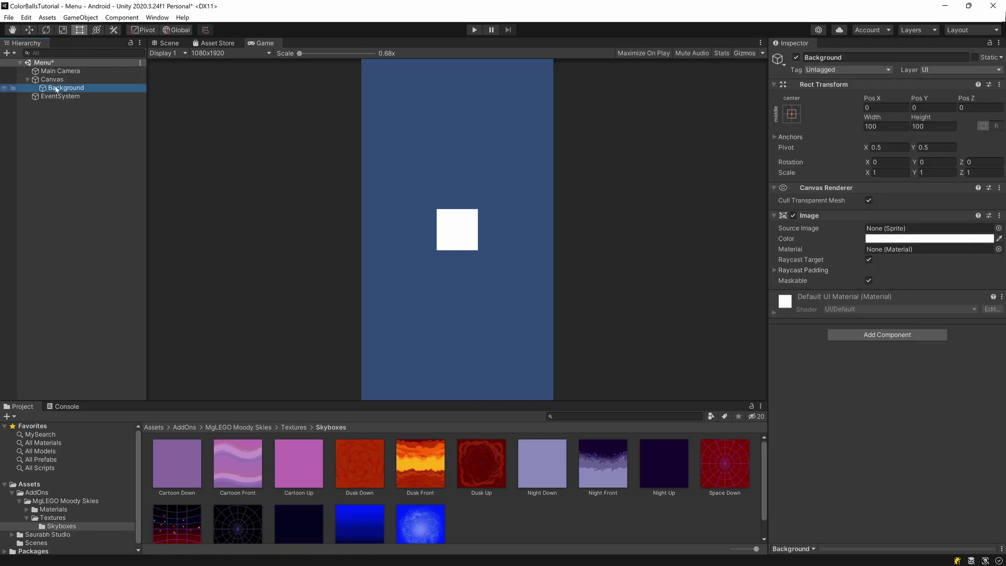
{"action": "left_click_drag", "start_coordinate": [252, 454], "coordinate": [901, 231]}
{"action": "left_click_drag", "start_coordinate": [262, 473], "coordinate": [875, 235]}
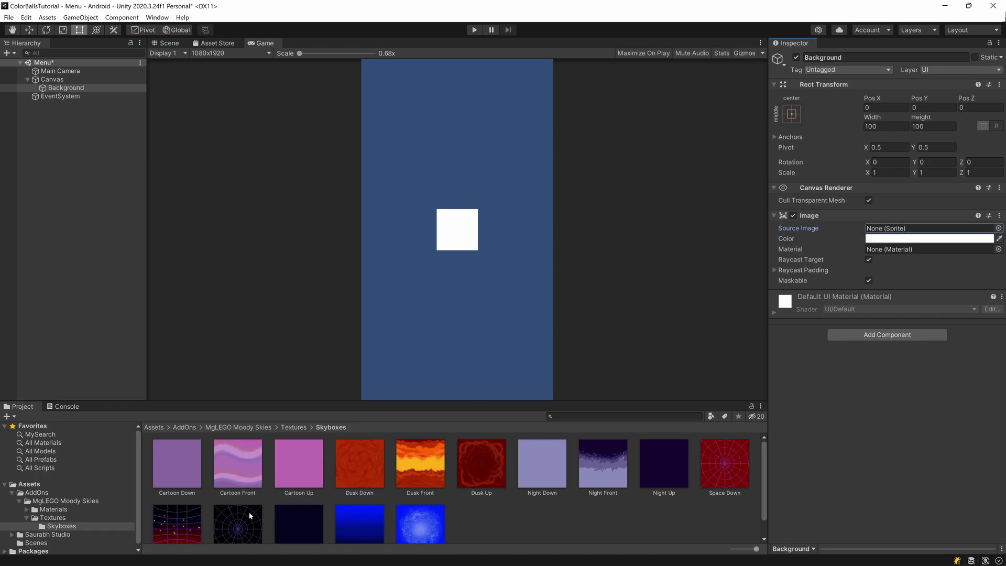
{"action": "left_click", "coordinate": [243, 474]}
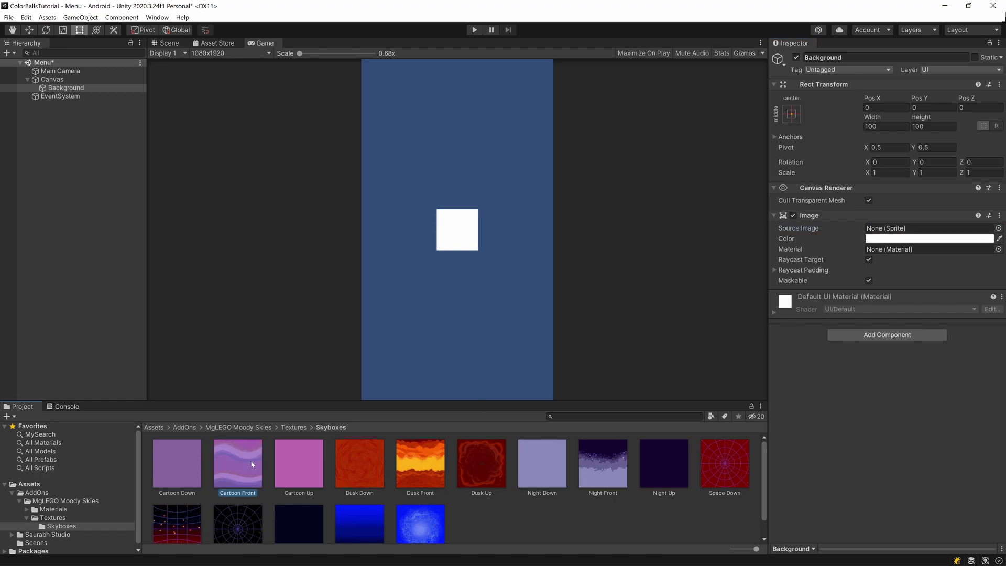
{"action": "left_click", "coordinate": [542, 518]}
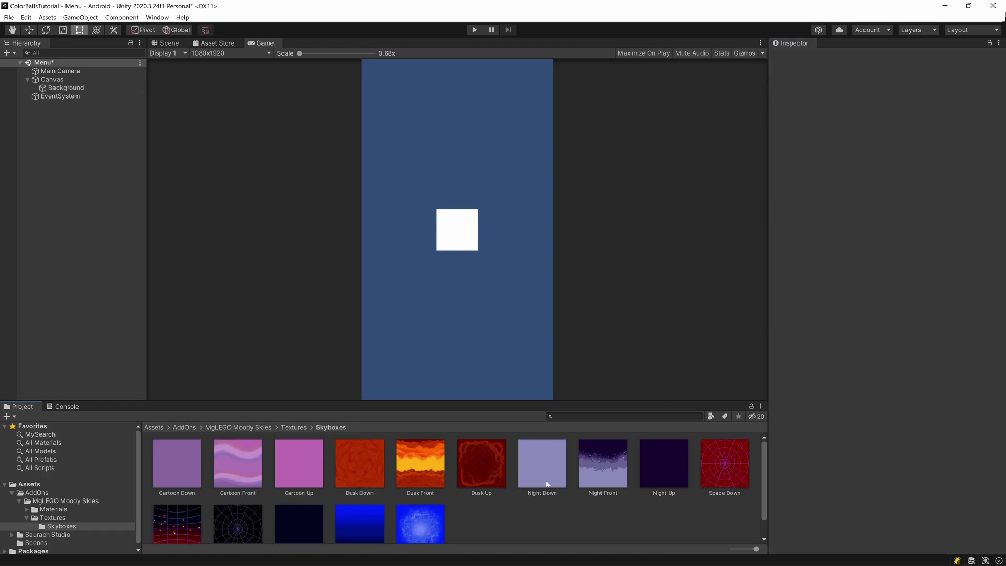
Change the texture type of all textures in the Skyboxes folder to Sprite (2D and UI) and apply the import settings
{"action": "left_click", "coordinate": [182, 473]}
{"action": "left_click", "coordinate": [434, 524], "text": "shift"}
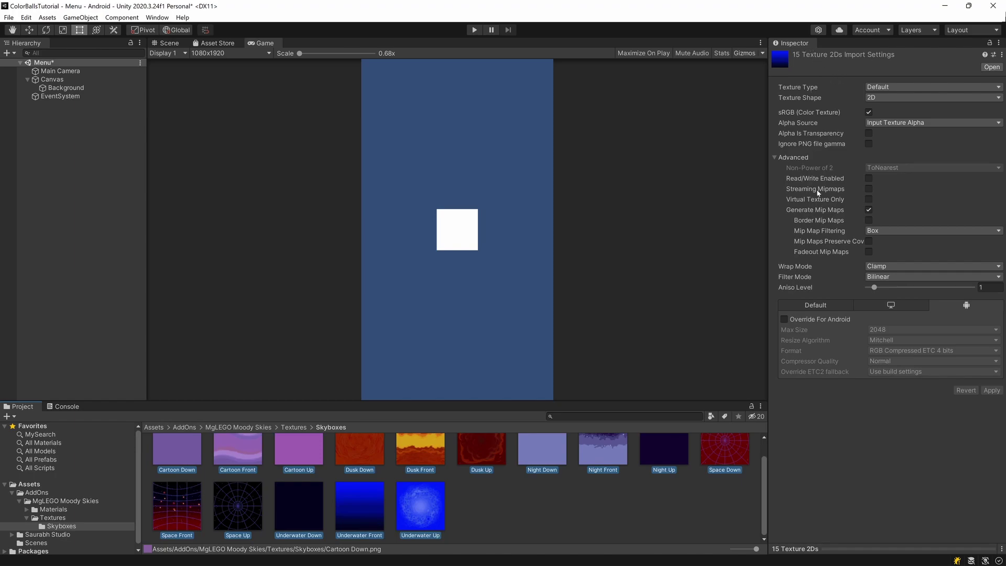
{"action": "left_click", "coordinate": [882, 88]}
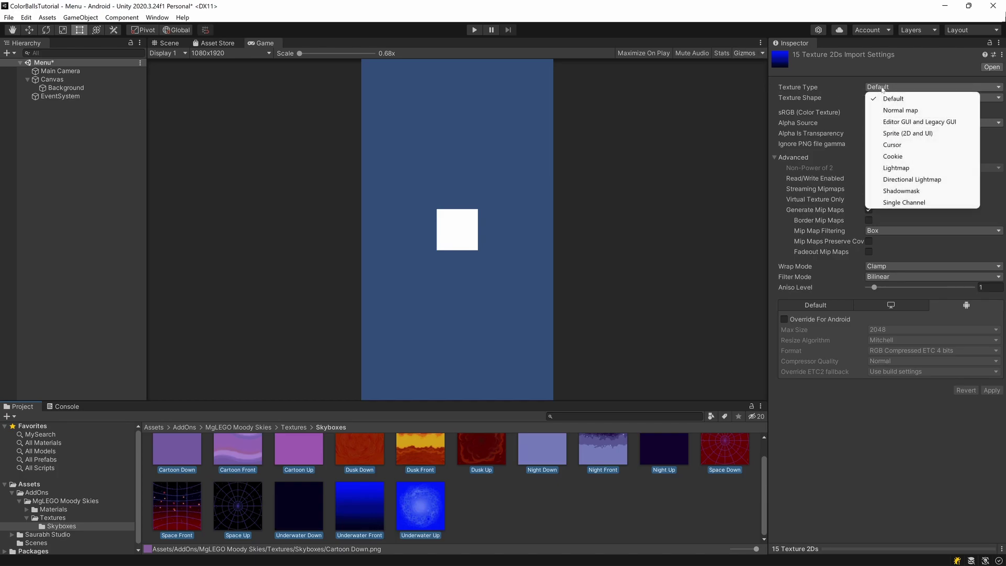
{"action": "left_click", "coordinate": [922, 134]}
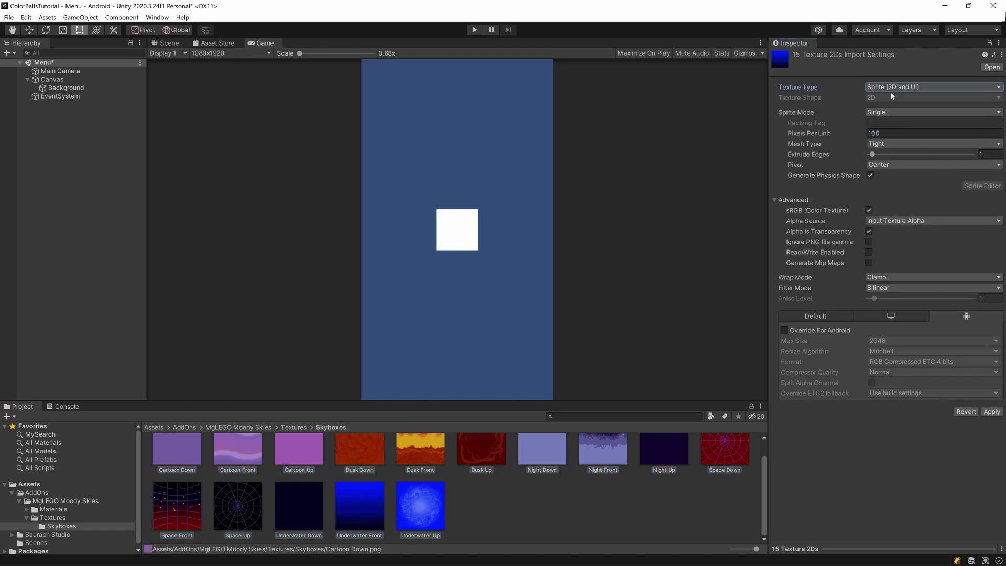
{"action": "left_click", "coordinate": [873, 155]}
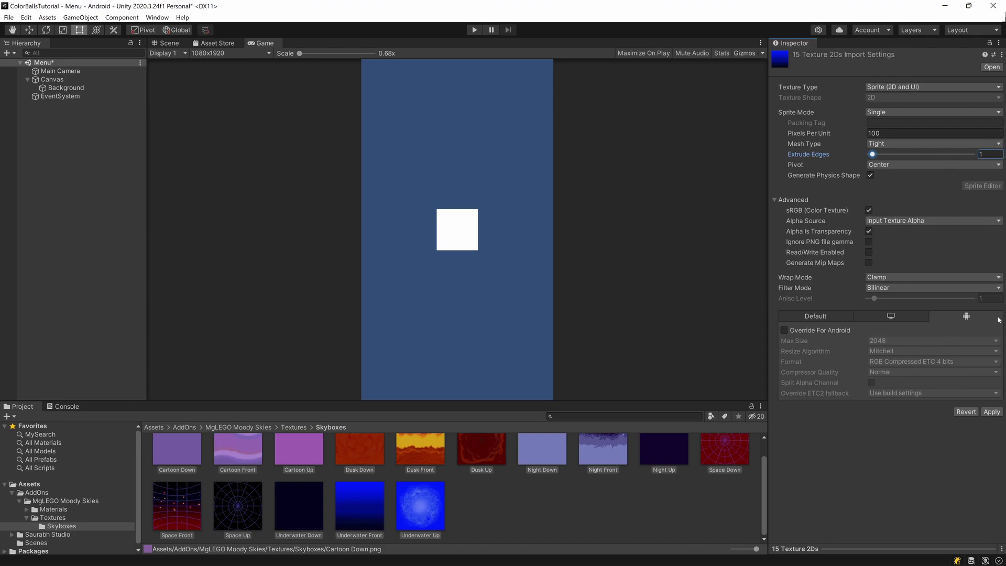
{"action": "left_click", "coordinate": [990, 412]}
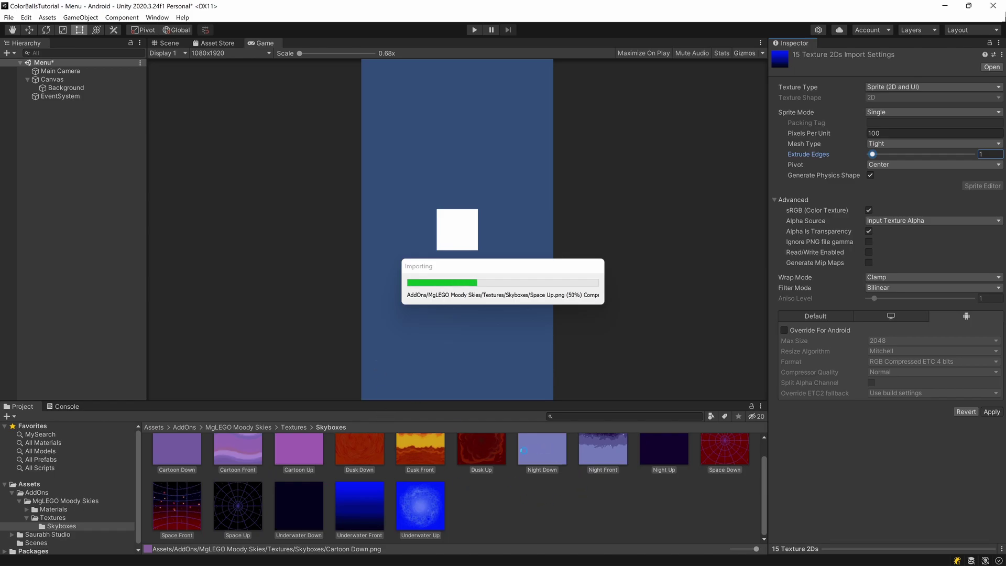
{"action": "left_click", "coordinate": [551, 542]}
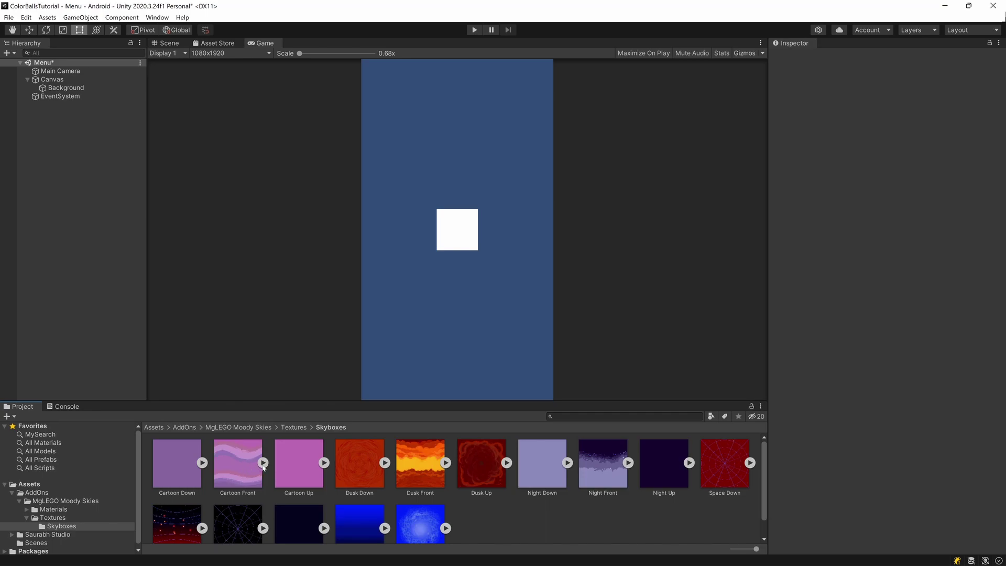
Assign the Cartoon Front sprite as the source image of the Background object
{"action": "left_click", "coordinate": [263, 463]}
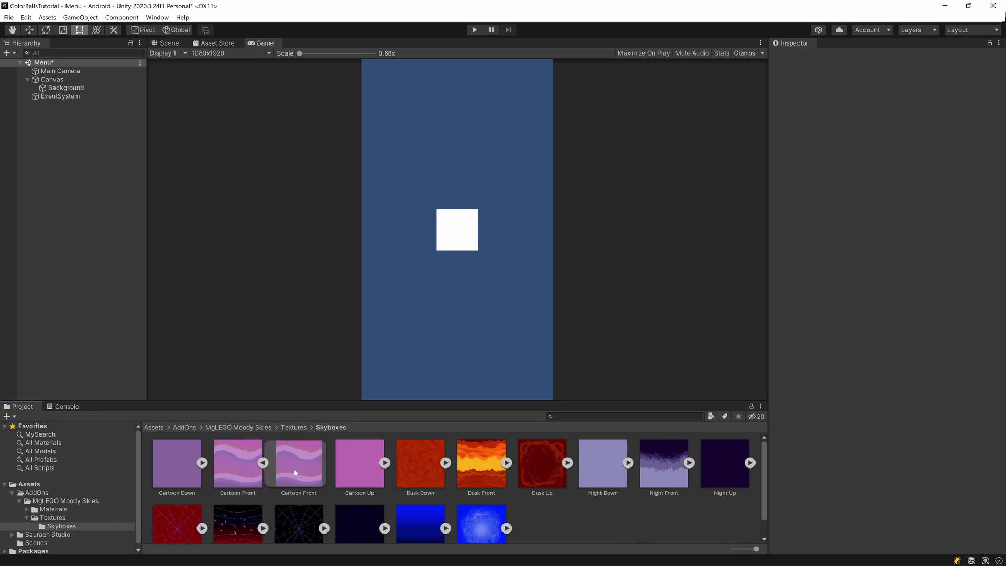
{"action": "left_click", "coordinate": [263, 463]}
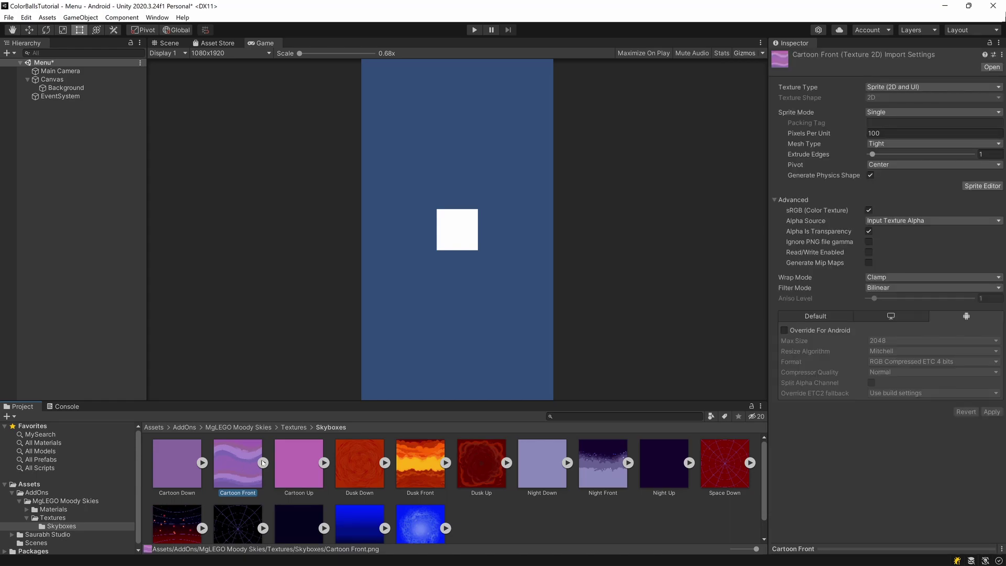
{"action": "left_click", "coordinate": [69, 88]}
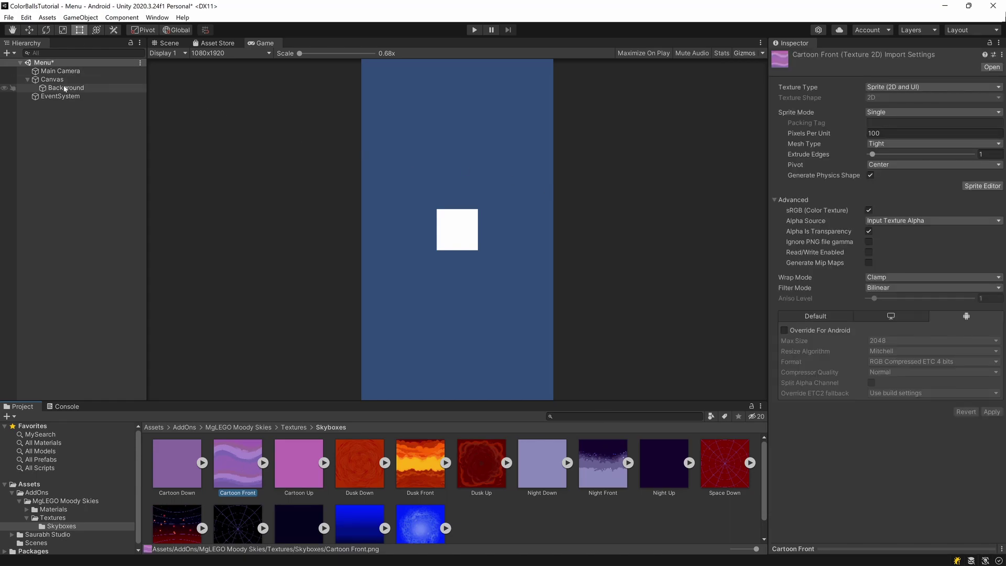
{"action": "left_click_drag", "start_coordinate": [245, 463], "coordinate": [884, 231]}
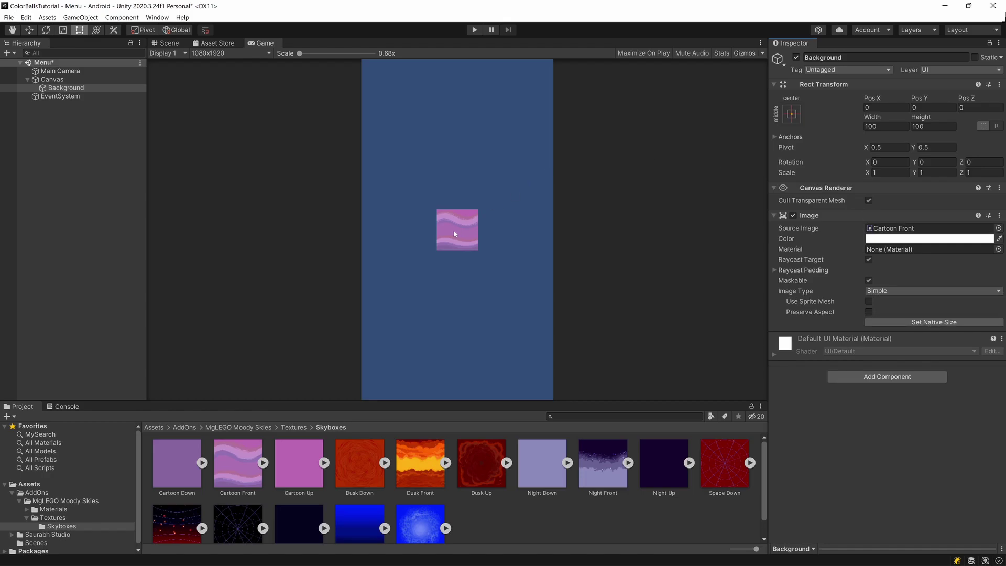
Set the Background image to its native size, then shrink it around the canvas outline to about 604 x 982, still covering the whole canvas
{"action": "left_click", "coordinate": [925, 322]}
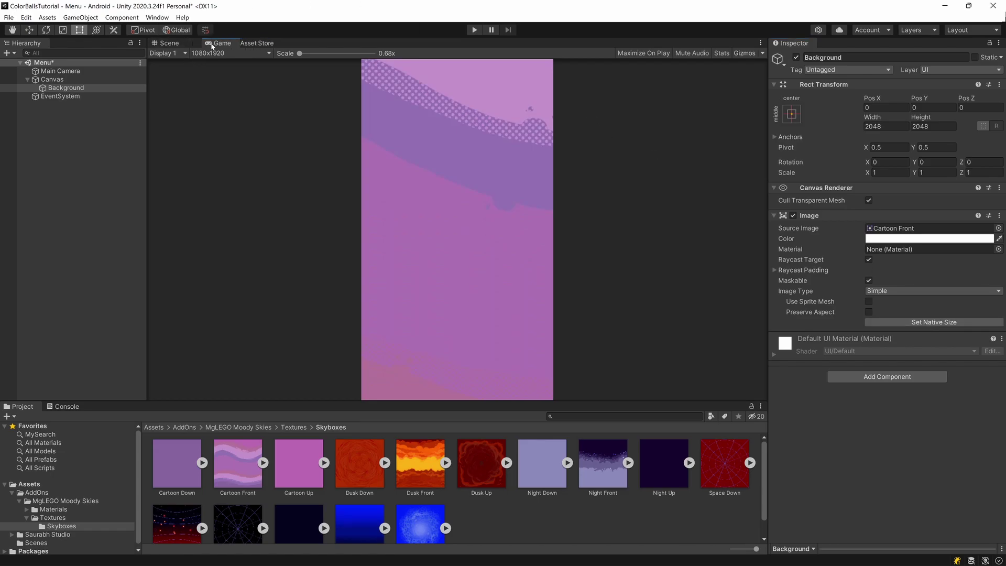
{"action": "left_click", "coordinate": [165, 45]}
{"action": "scroll", "coordinate": [452, 168], "scroll_direction": "down", "scroll_amount": 6}
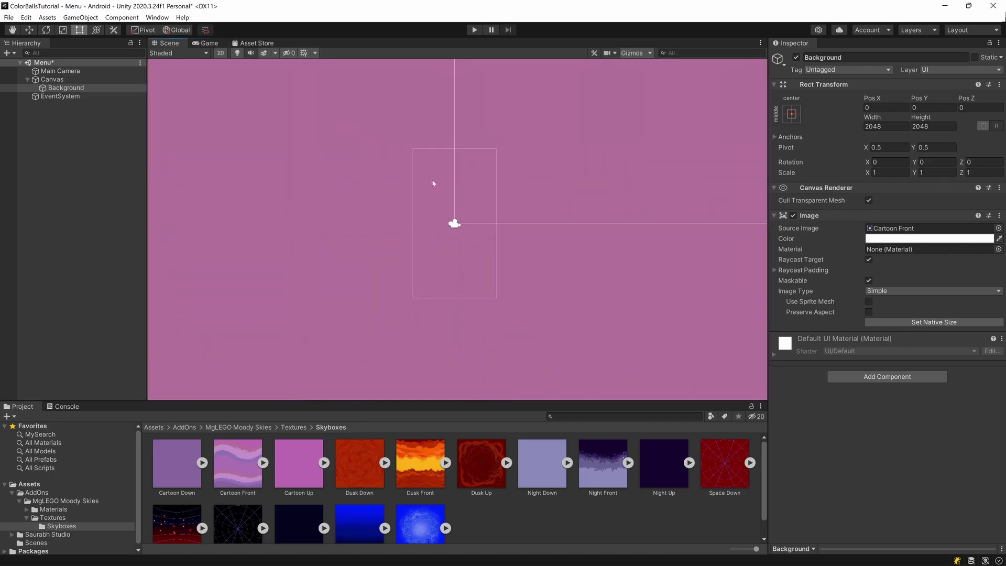
{"action": "scroll", "coordinate": [451, 168], "scroll_direction": "down", "scroll_amount": 8}
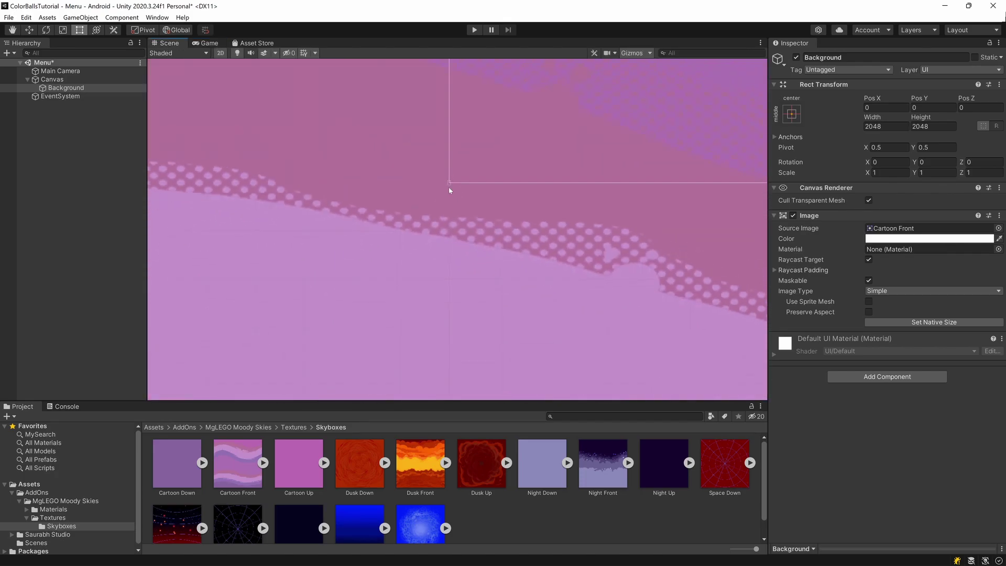
{"action": "scroll", "coordinate": [574, 168], "scroll_direction": "down", "scroll_amount": 2}
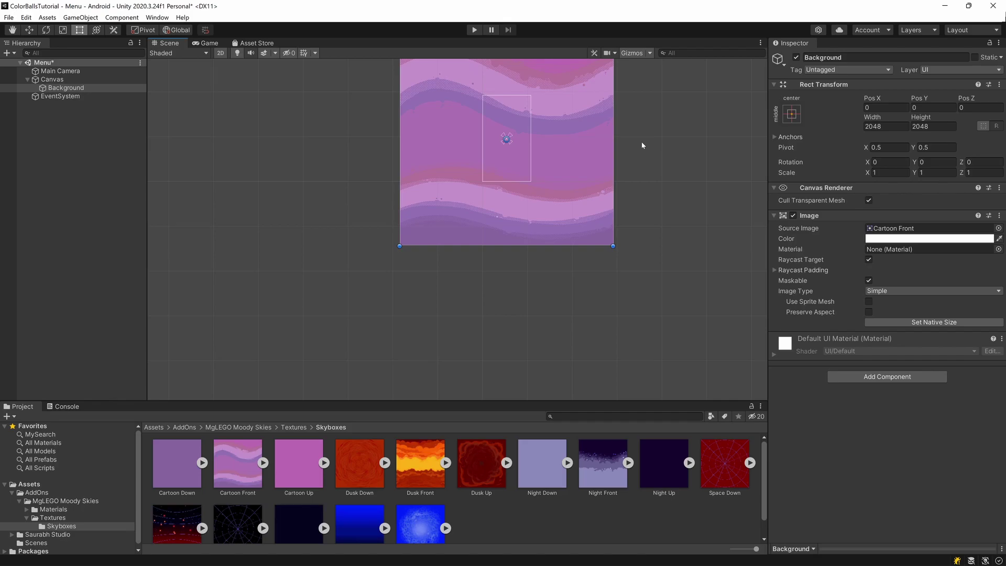
{"action": "middle_click_drag", "start_coordinate": [641, 142], "coordinate": [604, 215]}
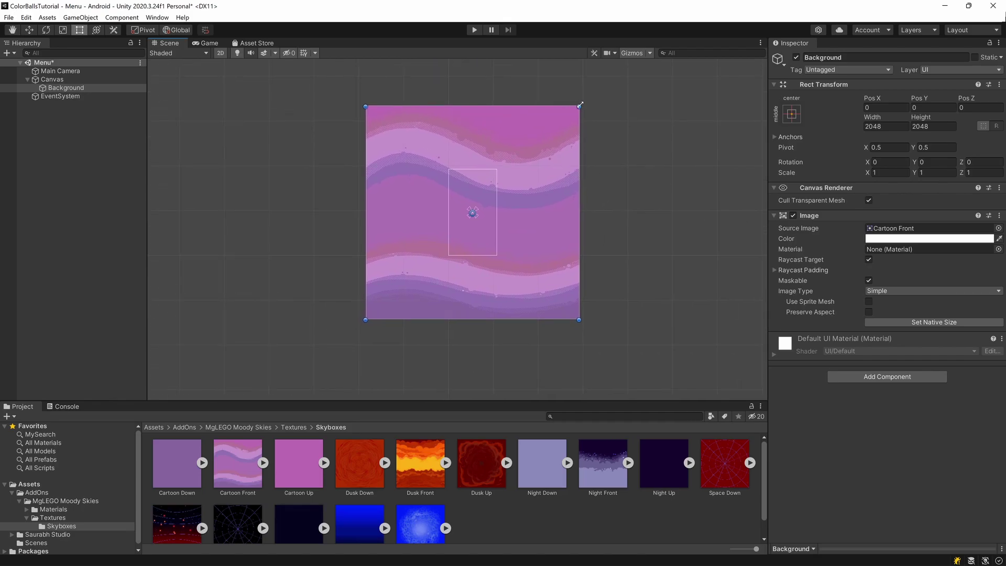
{"action": "left_click_drag", "start_coordinate": [580, 104], "coordinate": [505, 164]}
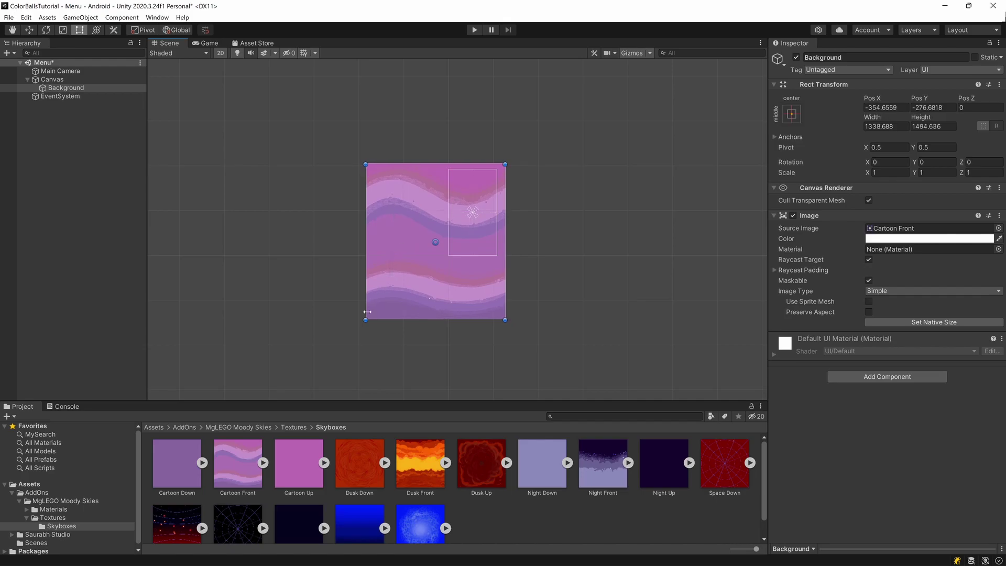
{"action": "left_click_drag", "start_coordinate": [366, 319], "coordinate": [442, 267]}
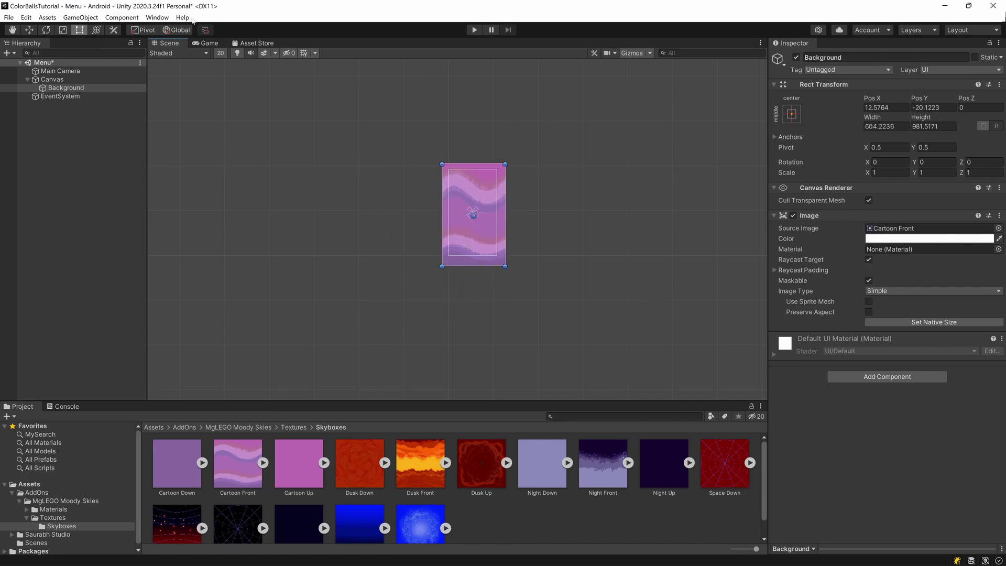
{"action": "left_click", "coordinate": [209, 42]}
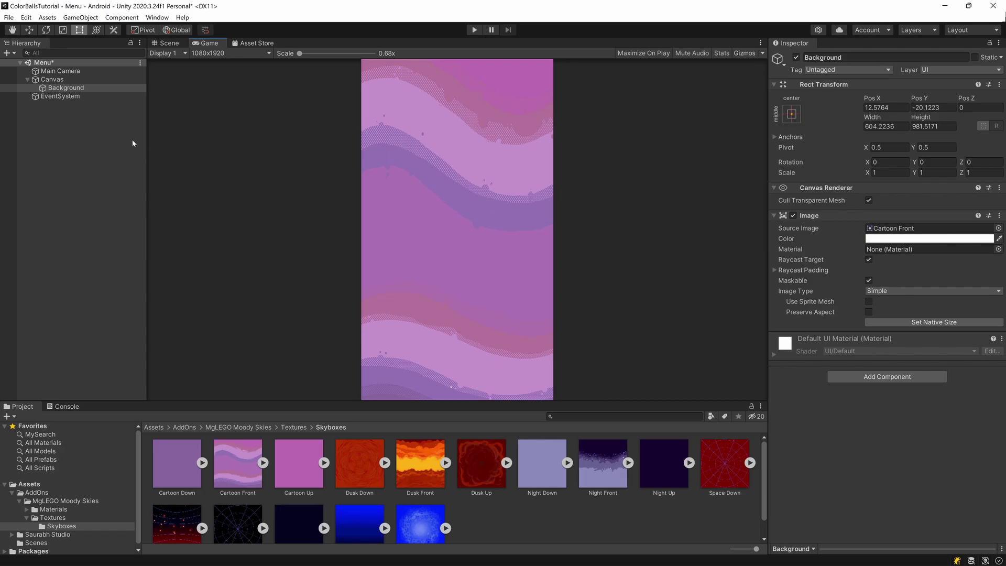
Add a UI Button as a child of the Canvas and rename it Play
{"action": "left_click", "coordinate": [52, 79]}
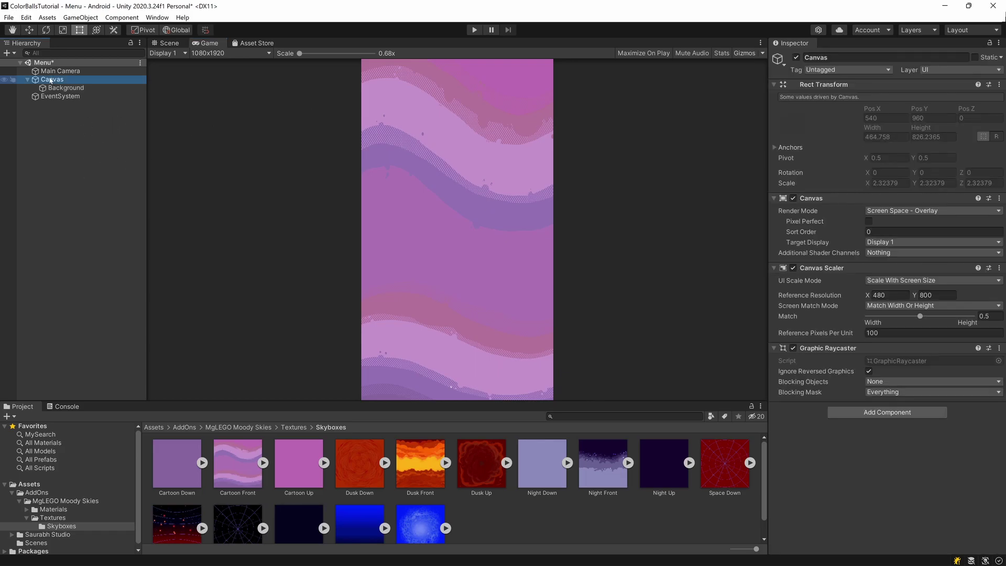
{"action": "right_click", "coordinate": [51, 79]}
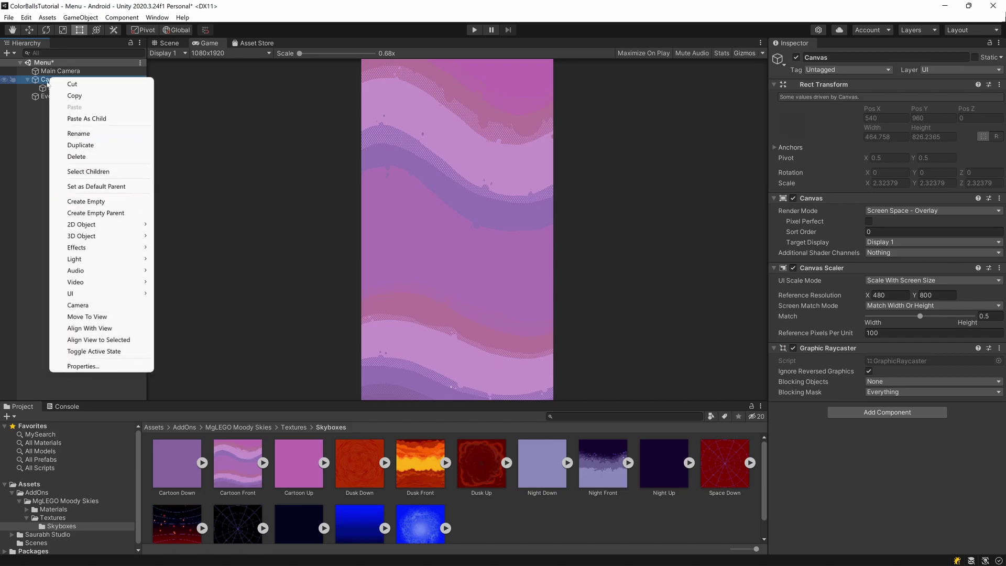
{"action": "mouse_move", "coordinate": [99, 293]}
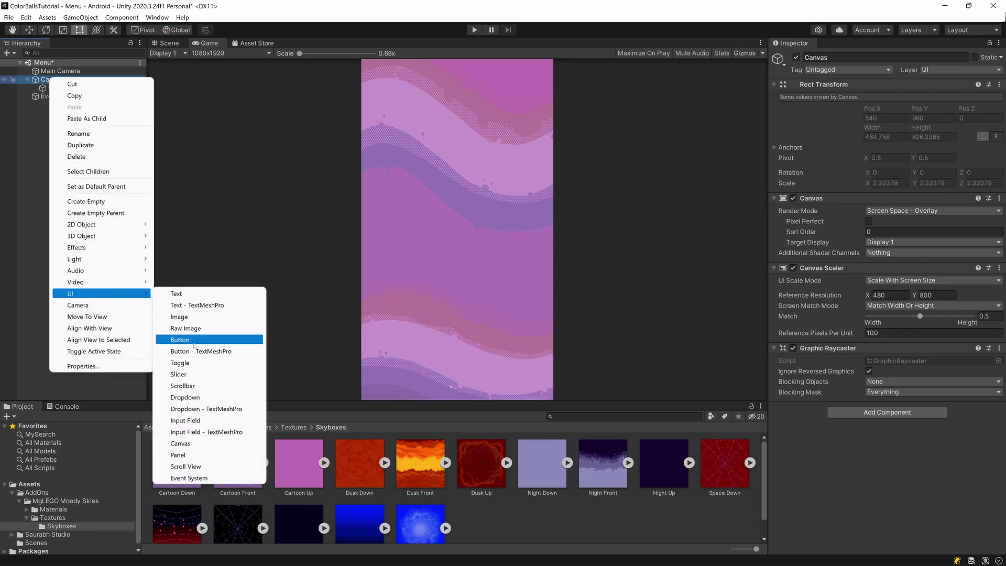
{"action": "left_click", "coordinate": [194, 344]}
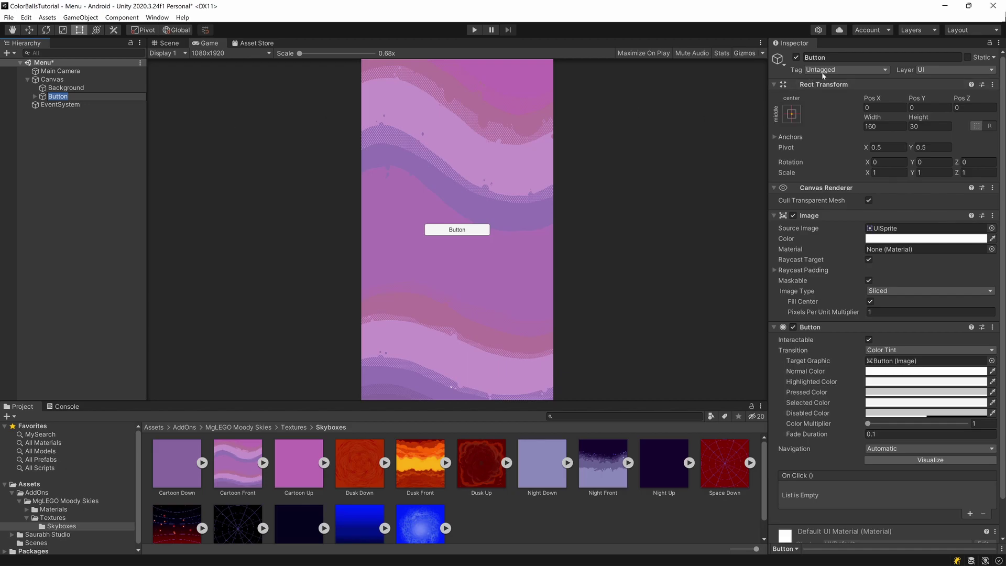
{"action": "left_click", "coordinate": [820, 57]}
{"action": "type", "text": "Play"}
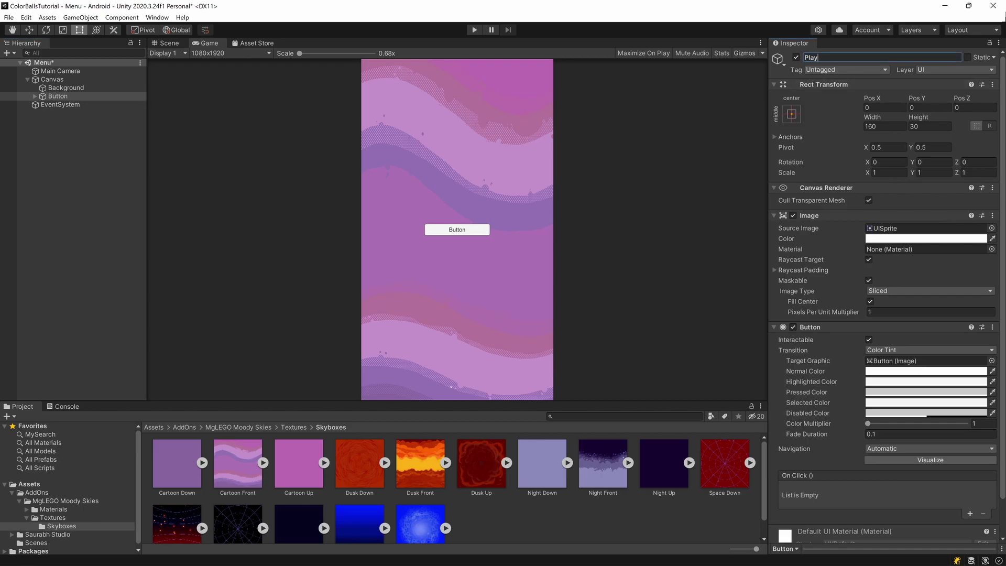
{"action": "key", "text": "Return"}
Expand the Awesome Game UI and Icon pack 16 folder under Saurabh Studio and open its Button subfolder's Rounded 1 icons
{"action": "left_click", "coordinate": [13, 493]}
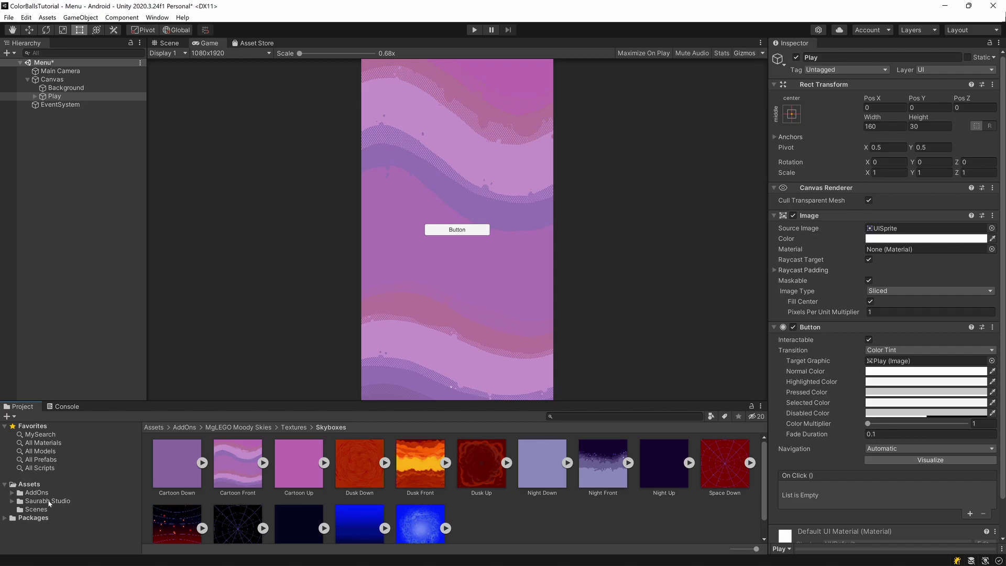
{"action": "left_click", "coordinate": [12, 501]}
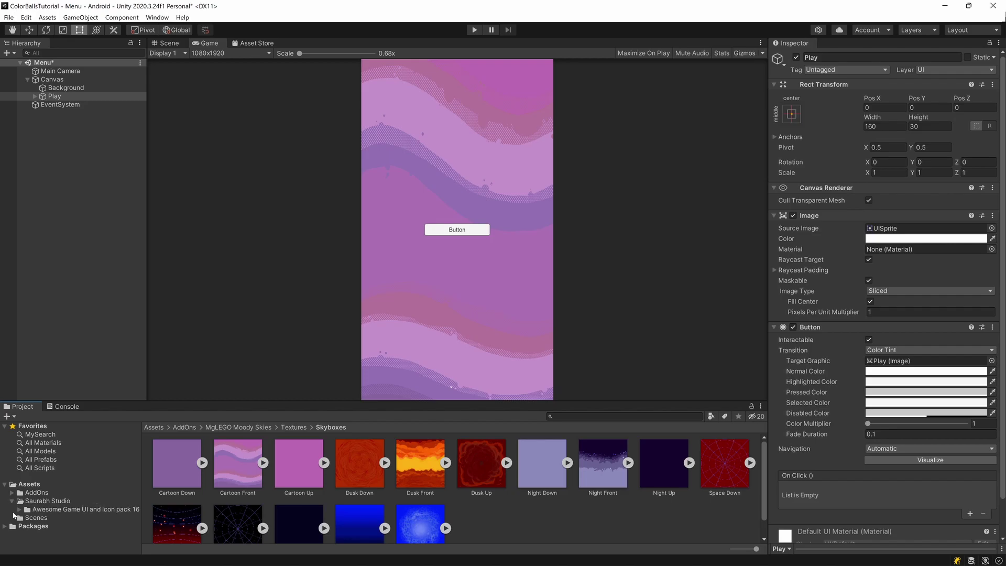
{"action": "left_click", "coordinate": [19, 509]}
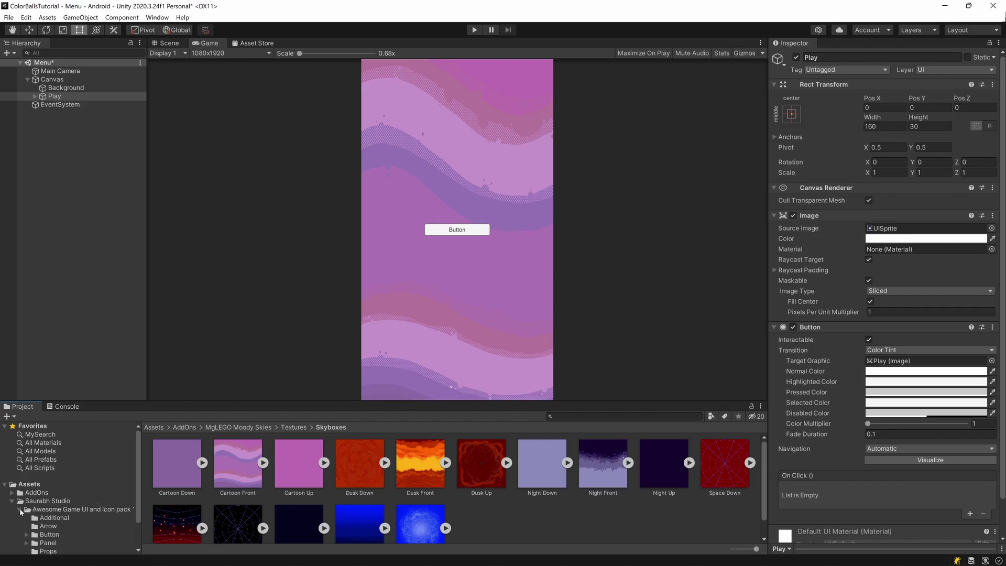
{"action": "scroll", "coordinate": [107, 494], "scroll_direction": "down", "scroll_amount": 2}
{"action": "left_click", "coordinate": [25, 497]}
{"action": "scroll", "coordinate": [71, 464], "scroll_direction": "down", "scroll_amount": 3}
{"action": "left_click", "coordinate": [72, 463]}
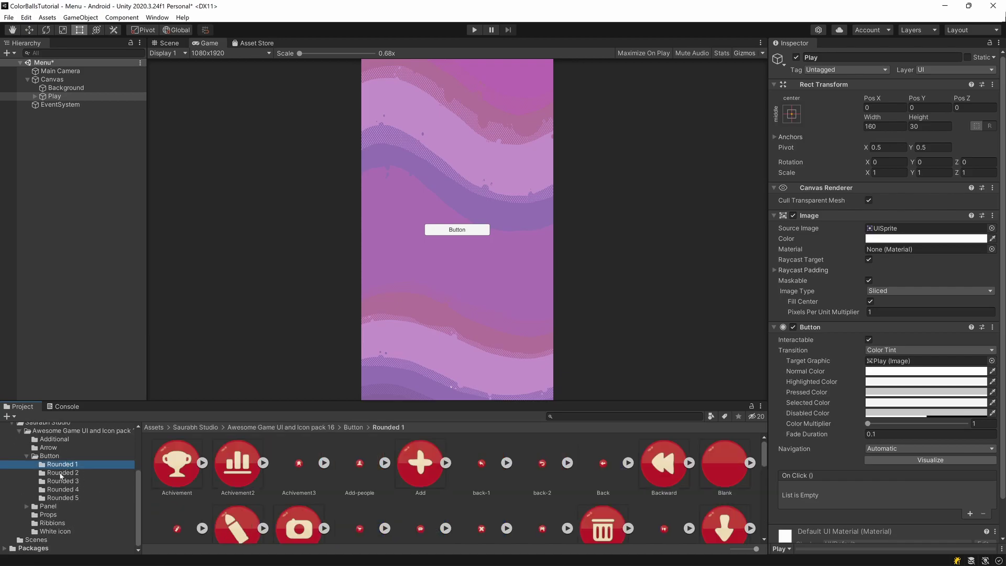
Compare the Rounded icon folders and assign the blue Play icon from Rounded 5 as the Play button's source image
{"action": "left_click", "coordinate": [60, 473]}
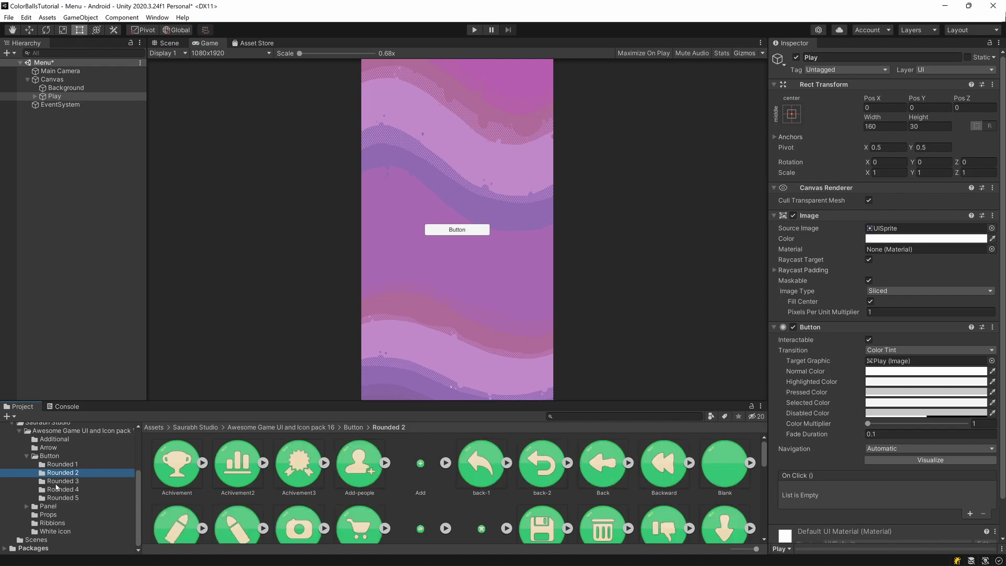
{"action": "left_click", "coordinate": [62, 480]}
{"action": "left_click", "coordinate": [64, 488]}
{"action": "key", "text": "Down"}
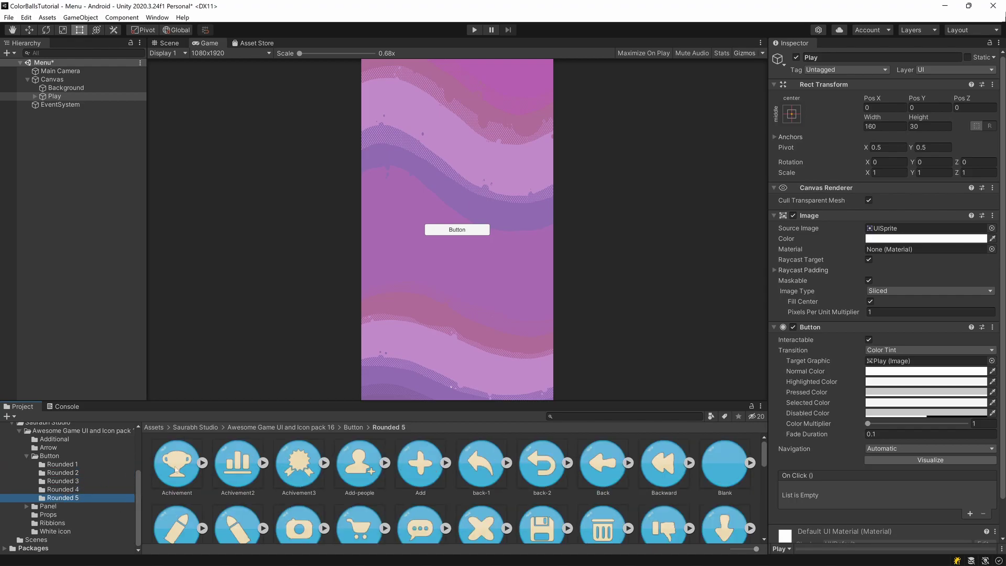
{"action": "left_click", "coordinate": [75, 491]}
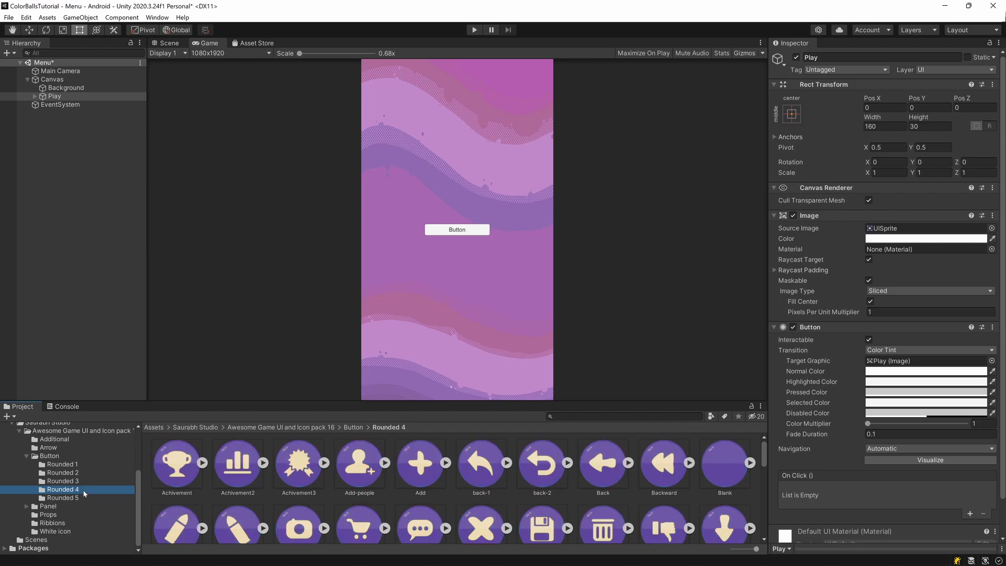
{"action": "left_click", "coordinate": [88, 496]}
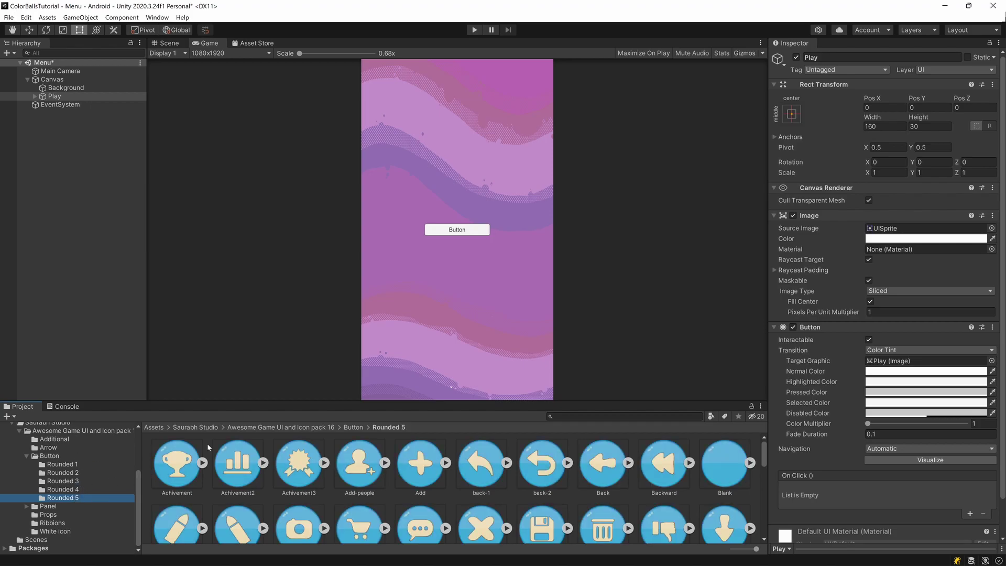
{"action": "scroll", "coordinate": [536, 463], "scroll_direction": "down", "scroll_amount": 2}
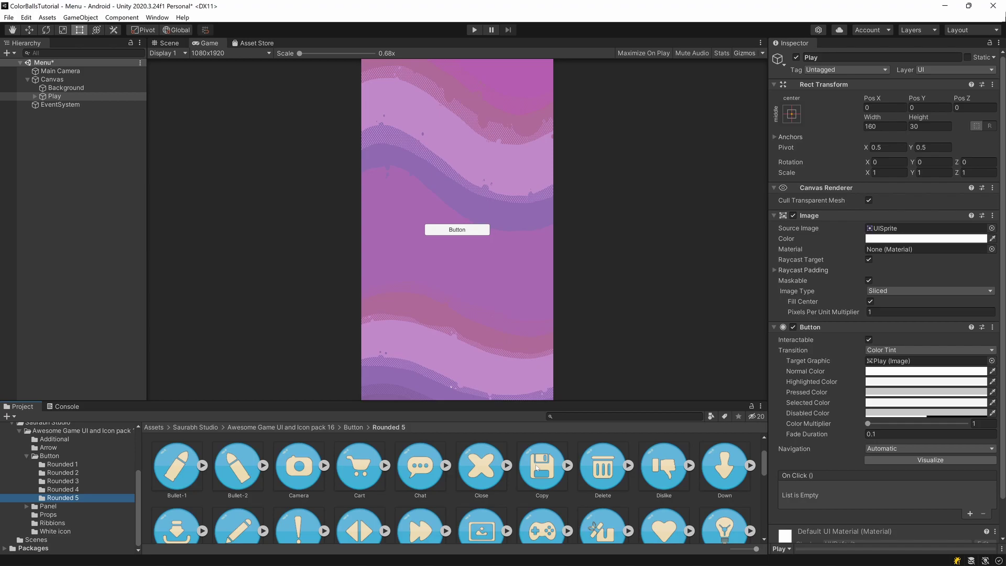
{"action": "scroll", "coordinate": [538, 466], "scroll_direction": "down", "scroll_amount": 8}
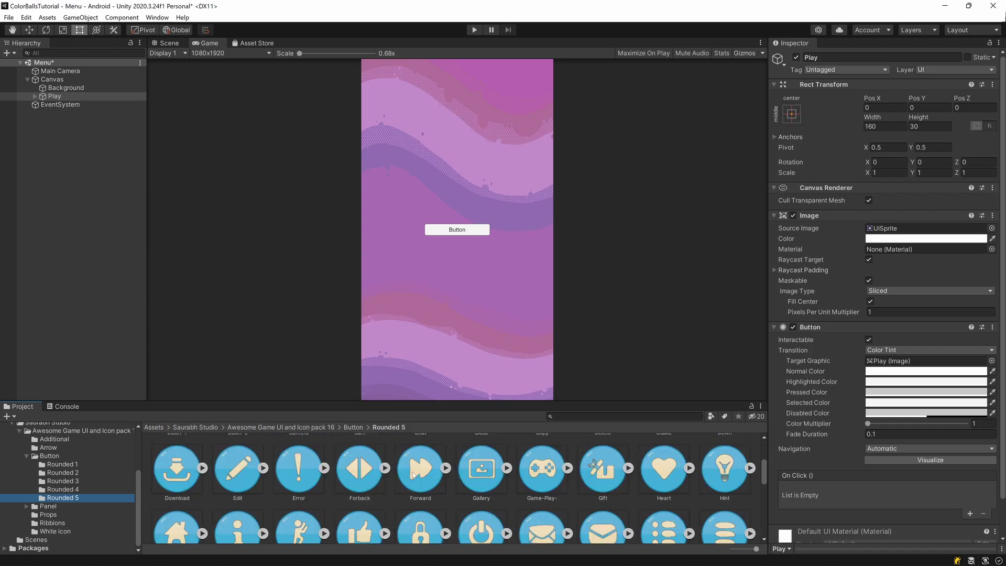
{"action": "scroll", "coordinate": [414, 475], "scroll_direction": "down", "scroll_amount": 3}
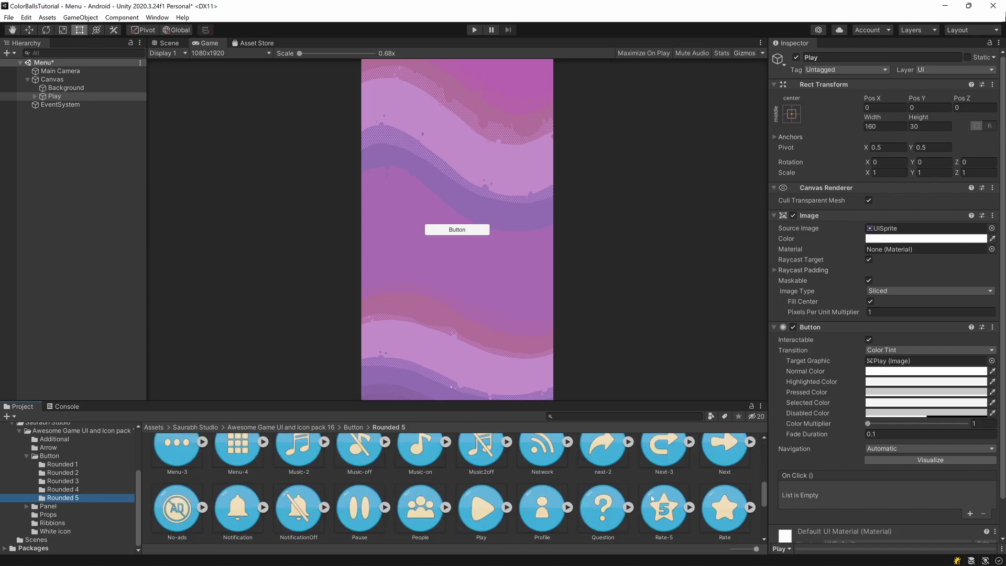
{"action": "left_click_drag", "start_coordinate": [482, 534], "coordinate": [907, 234]}
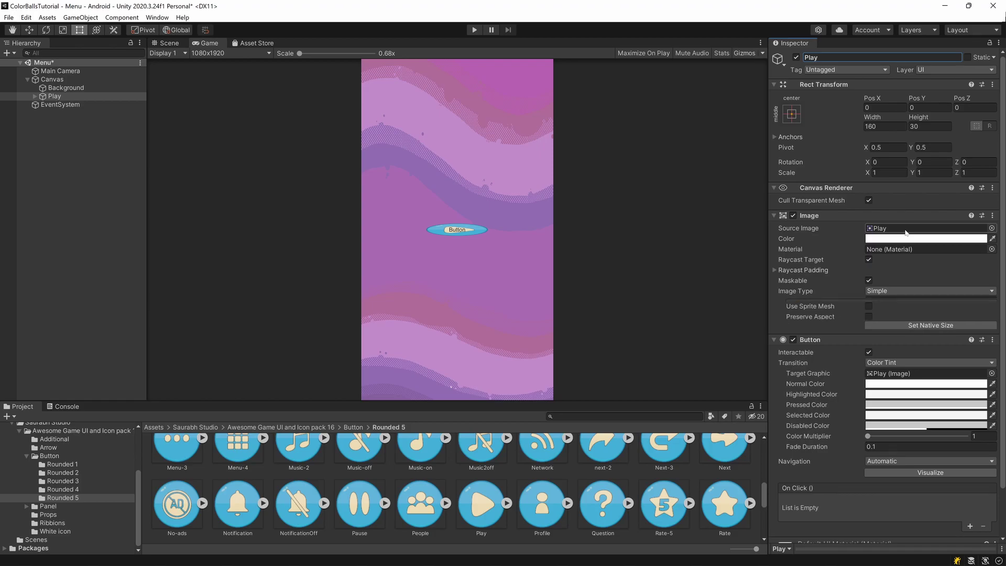
Set the Play button's image to its native size and its scale to 0.2 on X, Y and Z
{"action": "left_click", "coordinate": [940, 323]}
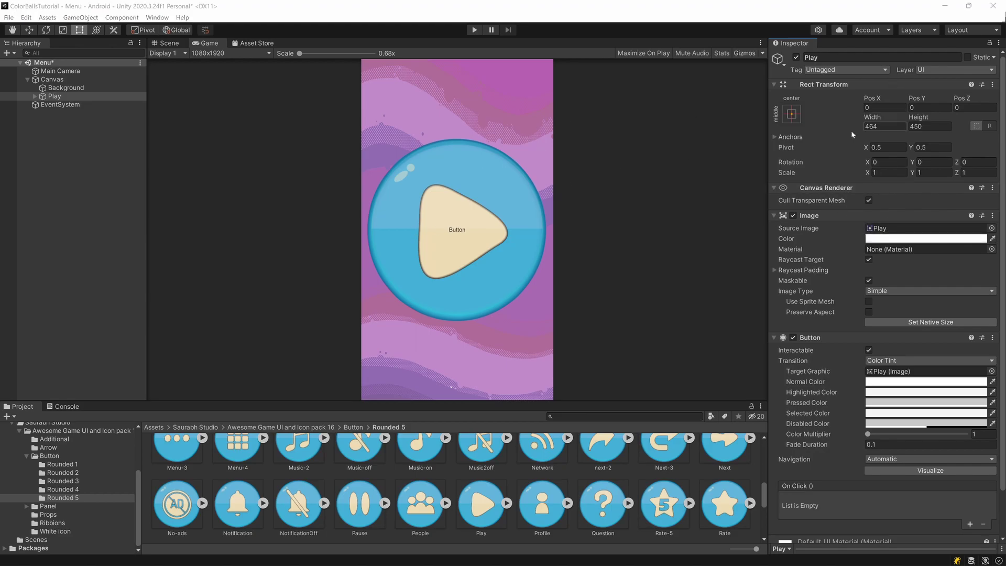
{"action": "left_click", "coordinate": [889, 172]}
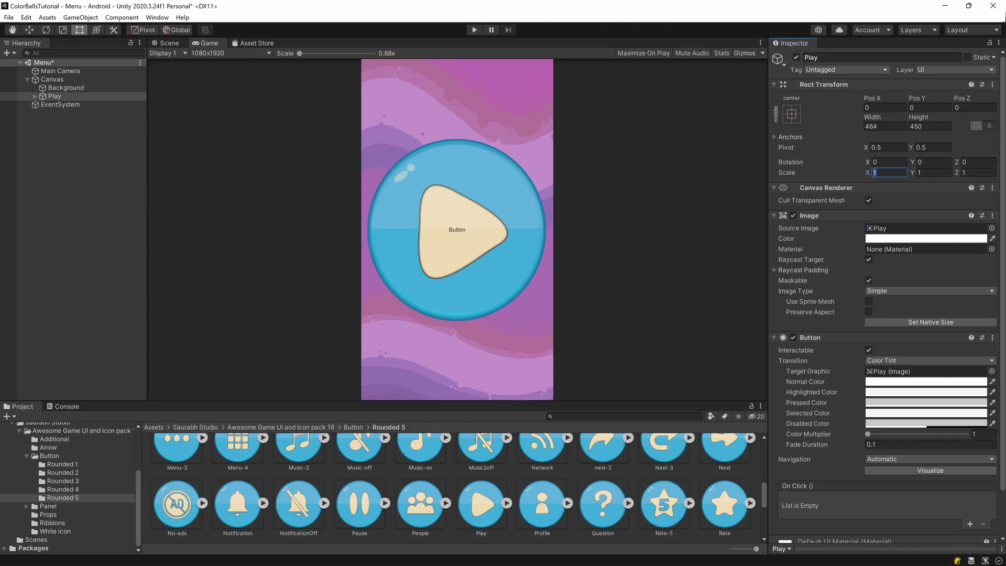
{"action": "type", "text": "2"}
{"action": "key", "text": "Tab"}
{"action": "type", "text": "0.2"}
{"action": "key", "text": "Tab"}
{"action": "type", "text": "0.2"}
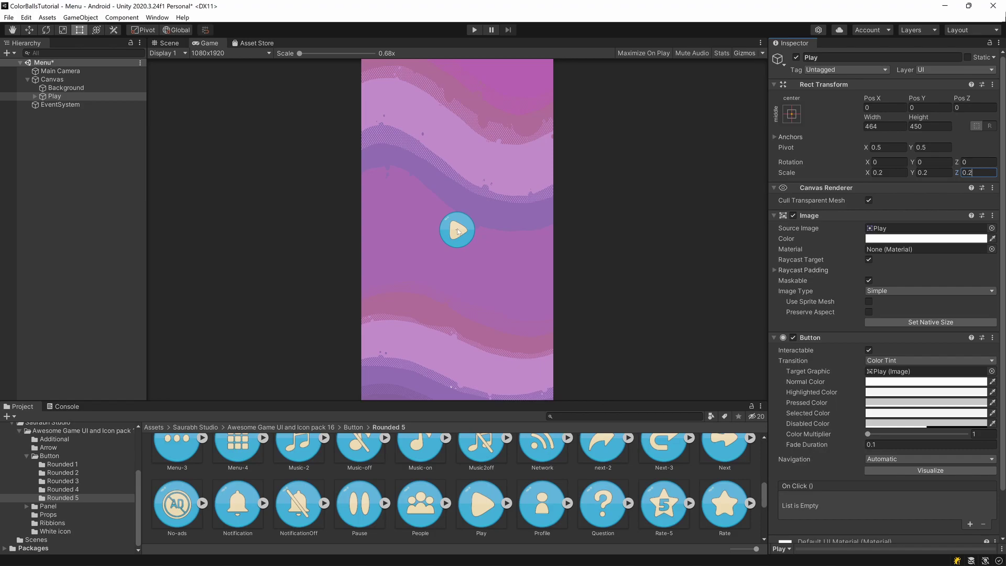
Delete the Text child object of the Play button
{"action": "left_click", "coordinate": [34, 96]}
{"action": "left_click", "coordinate": [62, 105]}
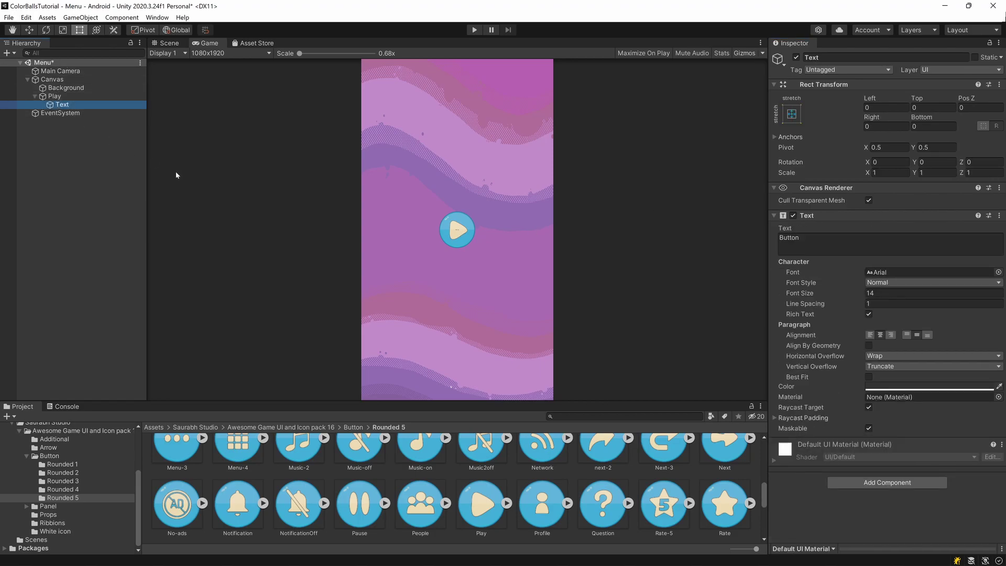
{"action": "key", "text": "Delete"}
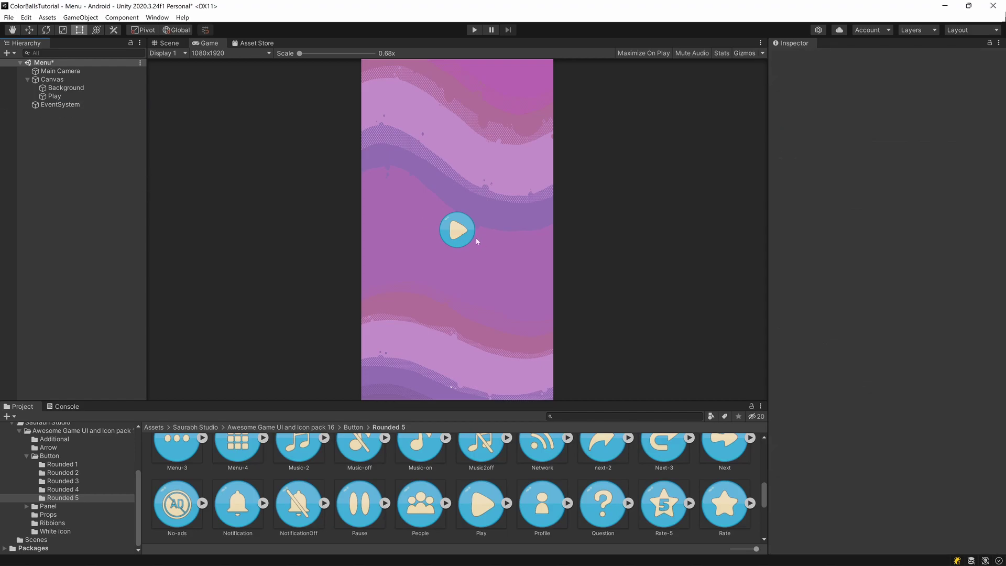
Move the Play button toward the canvas's left edge, to a Pos X of about -153
{"action": "left_click", "coordinate": [54, 96]}
{"action": "left_click_drag", "start_coordinate": [864, 98], "coordinate": [202, 113]}
{"action": "left_click", "coordinate": [59, 72]}
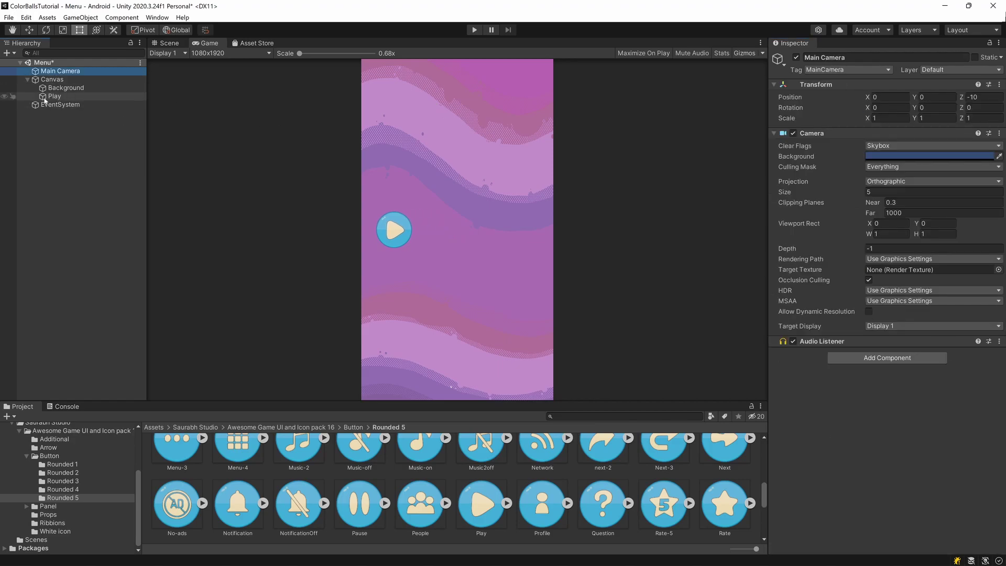
Duplicate the Play button and rename the copy Scores
{"action": "left_click", "coordinate": [56, 96]}
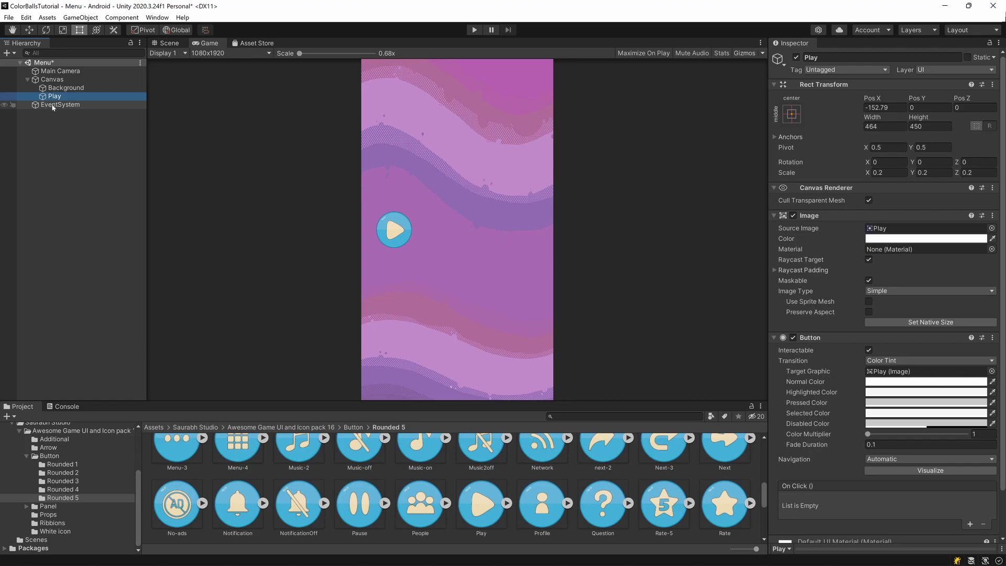
{"action": "key", "text": "ctrl+d"}
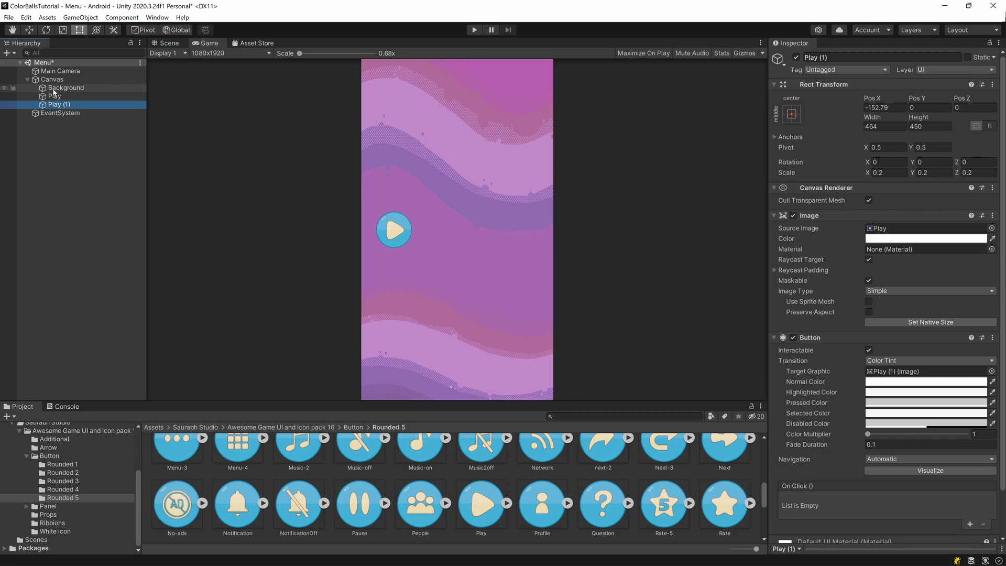
{"action": "left_click", "coordinate": [838, 57]}
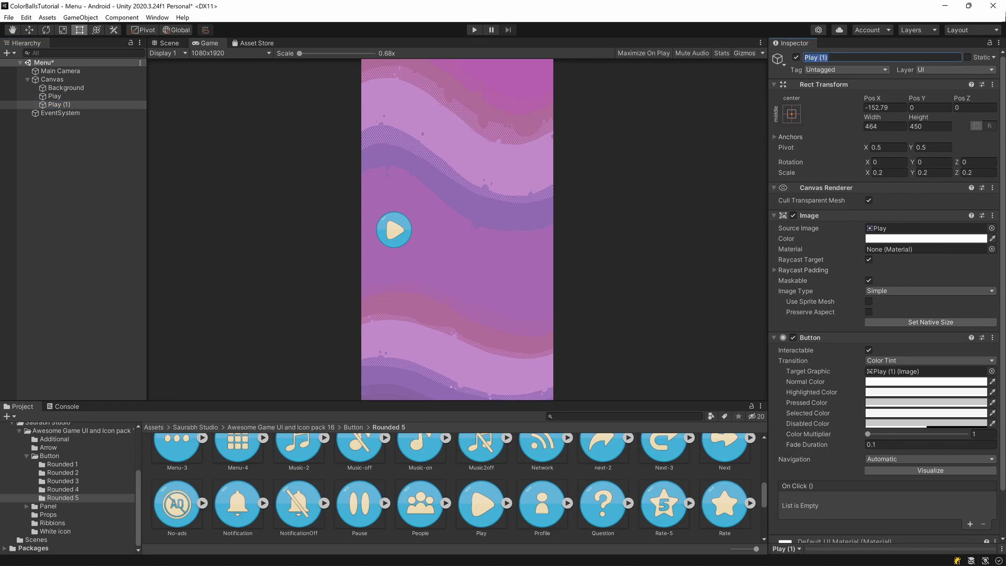
{"action": "type", "text": "Scores"}
{"action": "key", "text": "Return"}
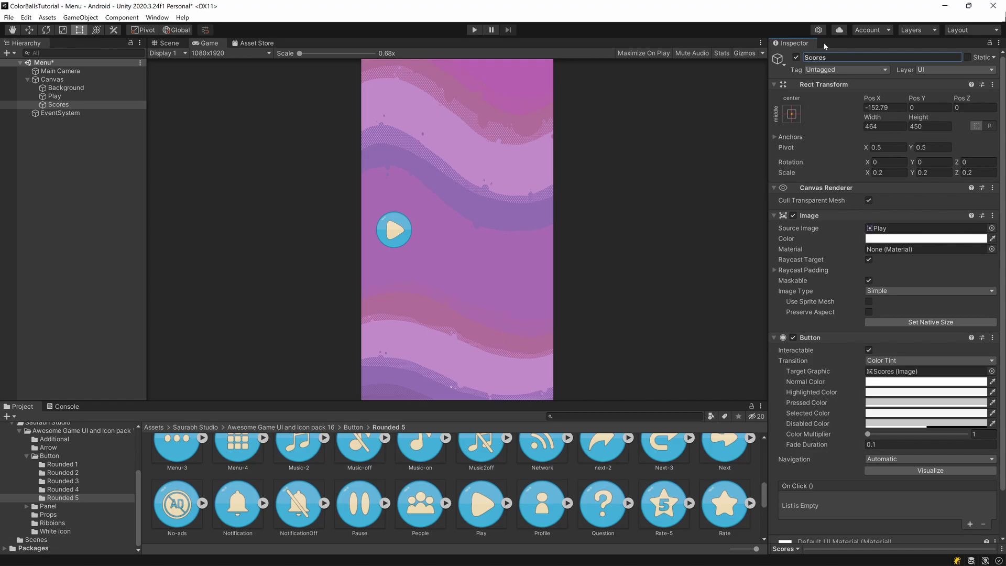
Center the Scores button horizontally by setting its Pos X to 0
{"action": "left_click", "coordinate": [875, 101]}
{"action": "left_click_drag", "start_coordinate": [875, 101], "coordinate": [609, 275]}
{"action": "type", "text": "0"}
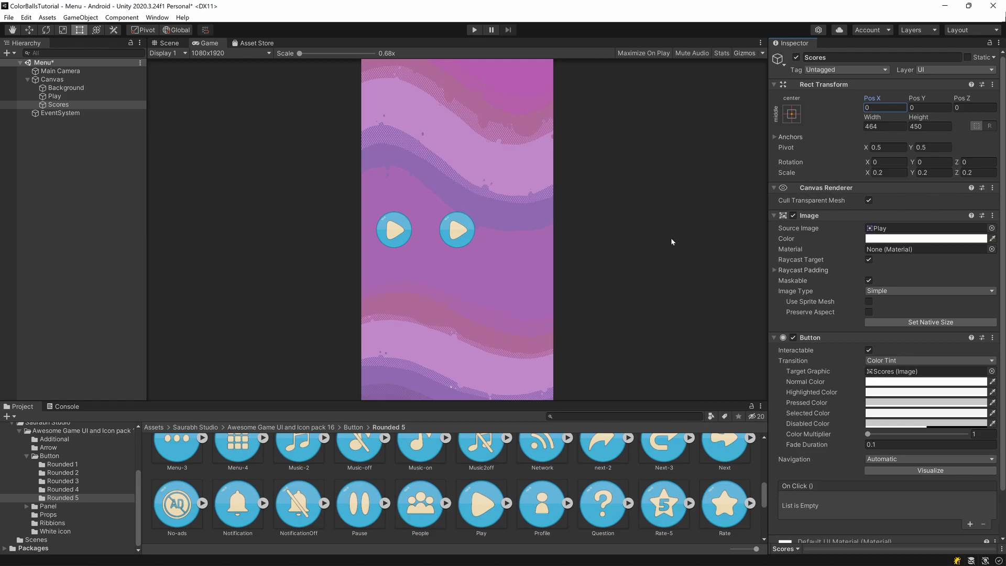
Assign the green Achivement trophy icon from the Rounded 2 folder as the Scores button's source image
{"action": "left_click", "coordinate": [62, 480]}
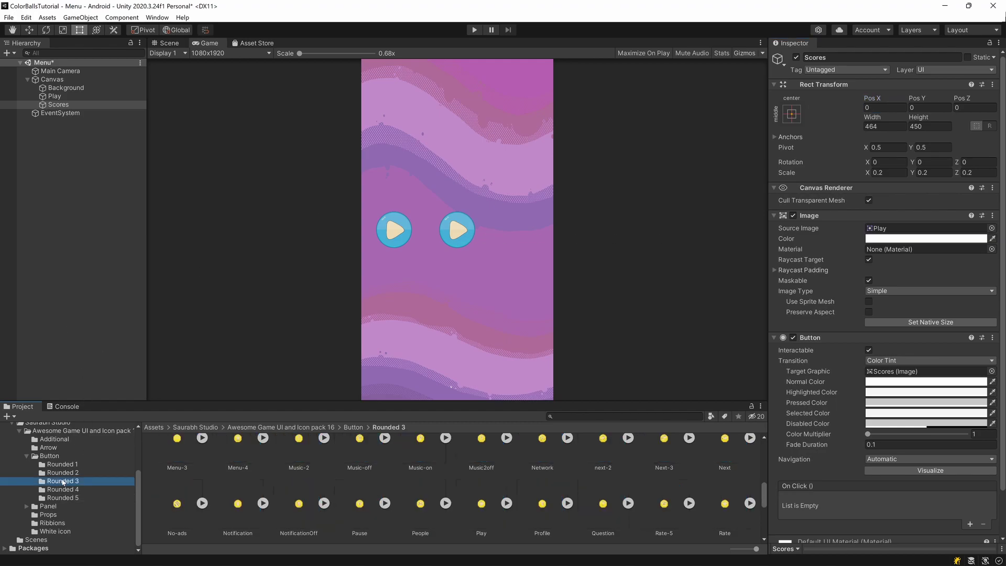
{"action": "left_click", "coordinate": [61, 464]}
{"action": "left_click", "coordinate": [63, 473]}
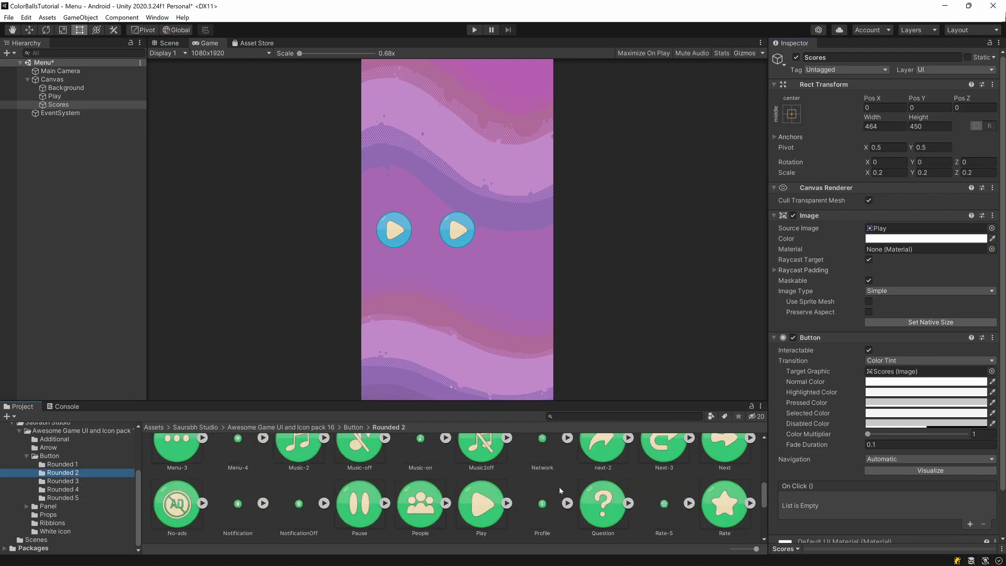
{"action": "scroll", "coordinate": [577, 478], "scroll_direction": "up", "scroll_amount": 5}
{"action": "scroll", "coordinate": [575, 479], "scroll_direction": "up", "scroll_amount": 5}
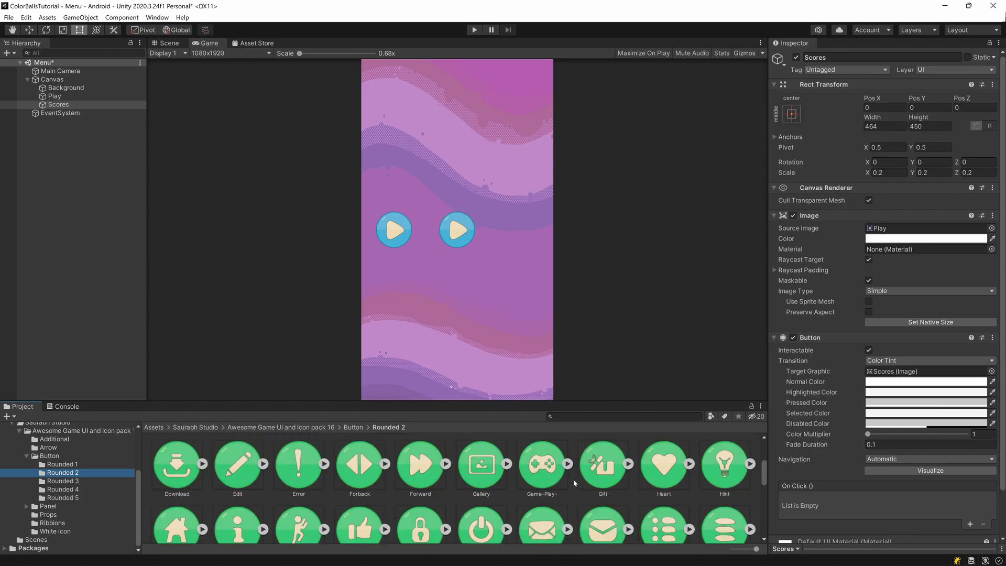
{"action": "scroll", "coordinate": [563, 486], "scroll_direction": "up", "scroll_amount": 1}
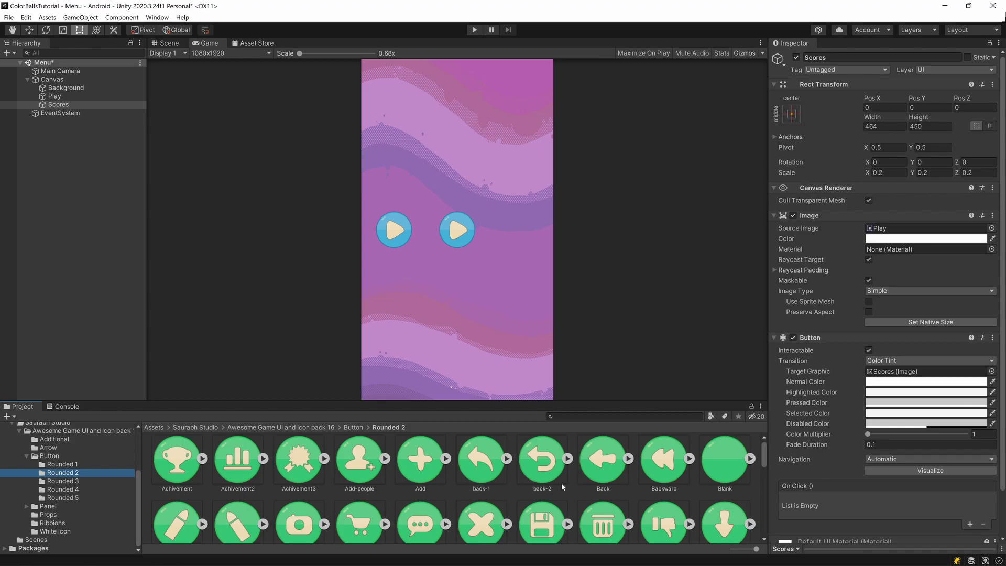
{"action": "scroll", "coordinate": [562, 486], "scroll_direction": "down", "scroll_amount": 1}
{"action": "scroll", "coordinate": [562, 486], "scroll_direction": "down", "scroll_amount": 2}
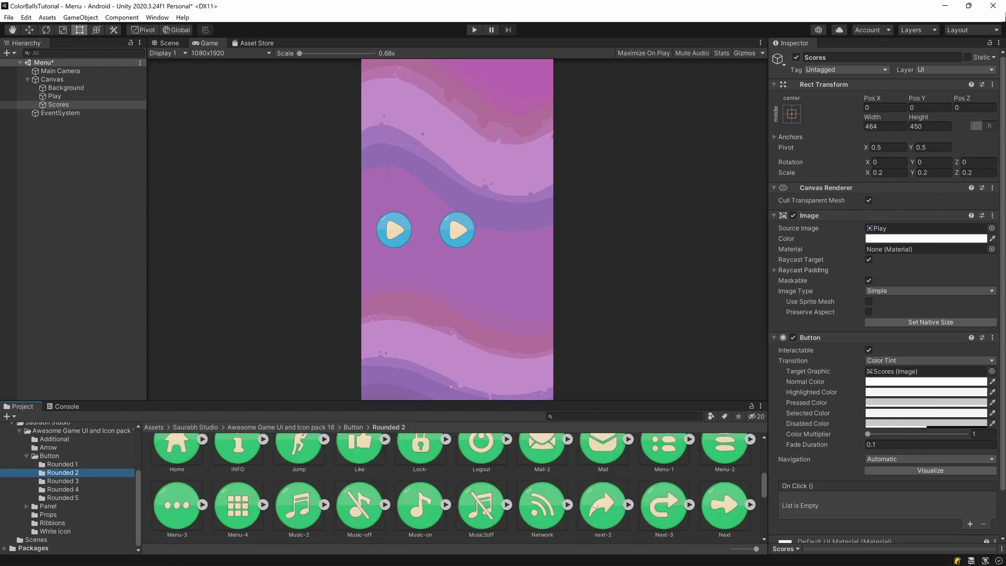
{"action": "scroll", "coordinate": [594, 504], "scroll_direction": "up", "scroll_amount": 3}
{"action": "left_click_drag", "start_coordinate": [177, 461], "coordinate": [883, 231]}
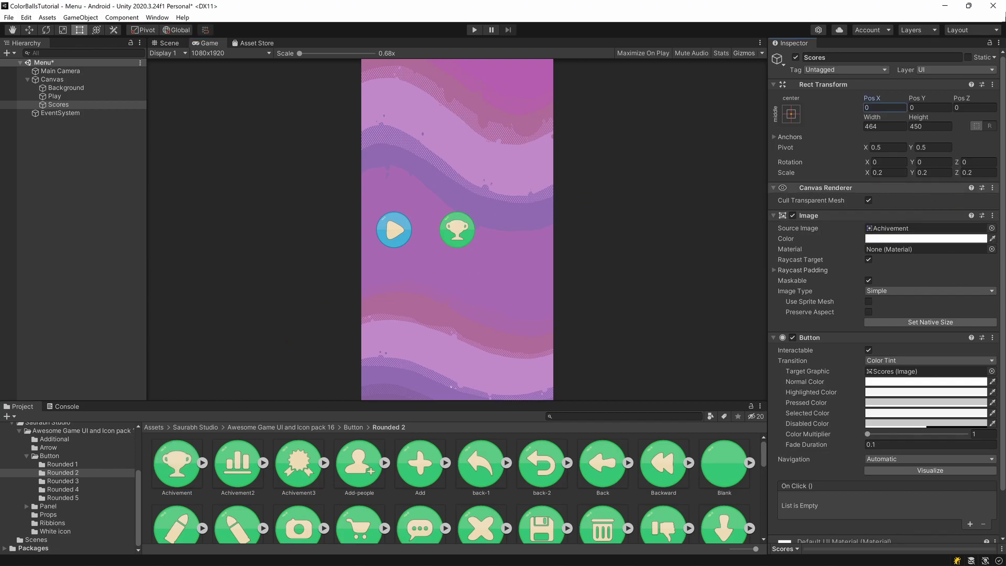
{"action": "left_click", "coordinate": [112, 203]}
Duplicate the Scores button, rename the copy Exit and move it right to a Pos X of about 157
{"action": "left_click", "coordinate": [59, 104]}
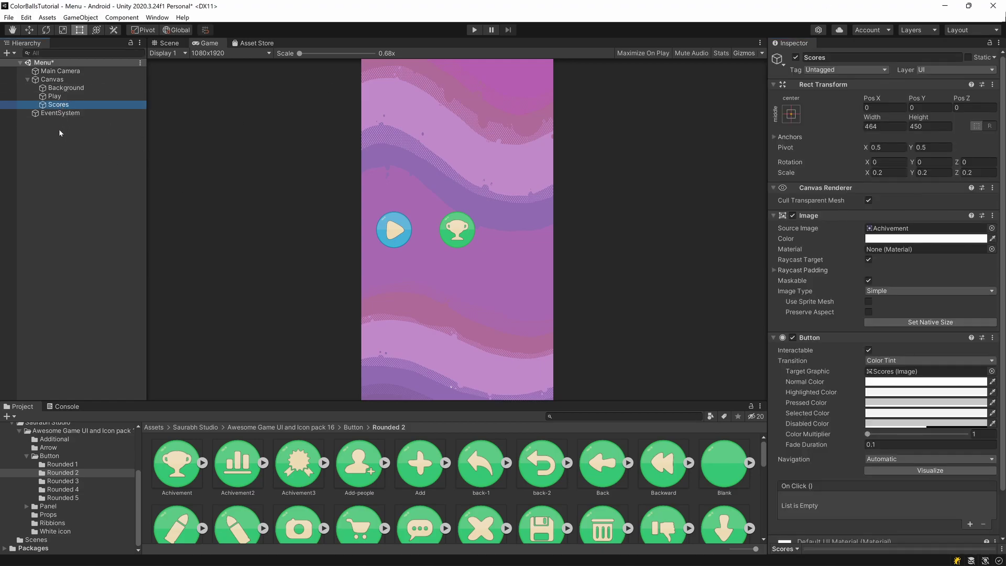
{"action": "key", "text": "ctrl+d"}
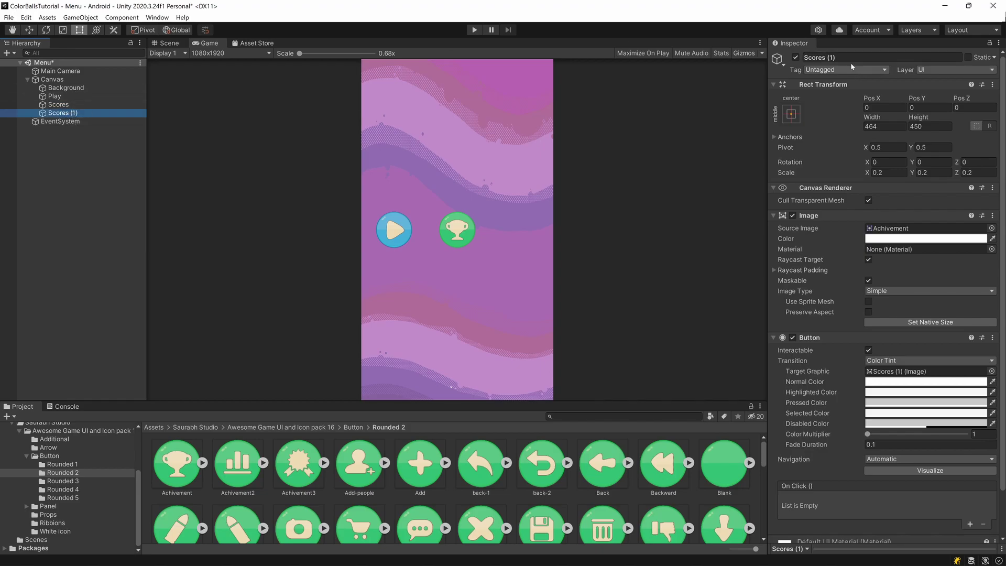
{"action": "left_click", "coordinate": [833, 58]}
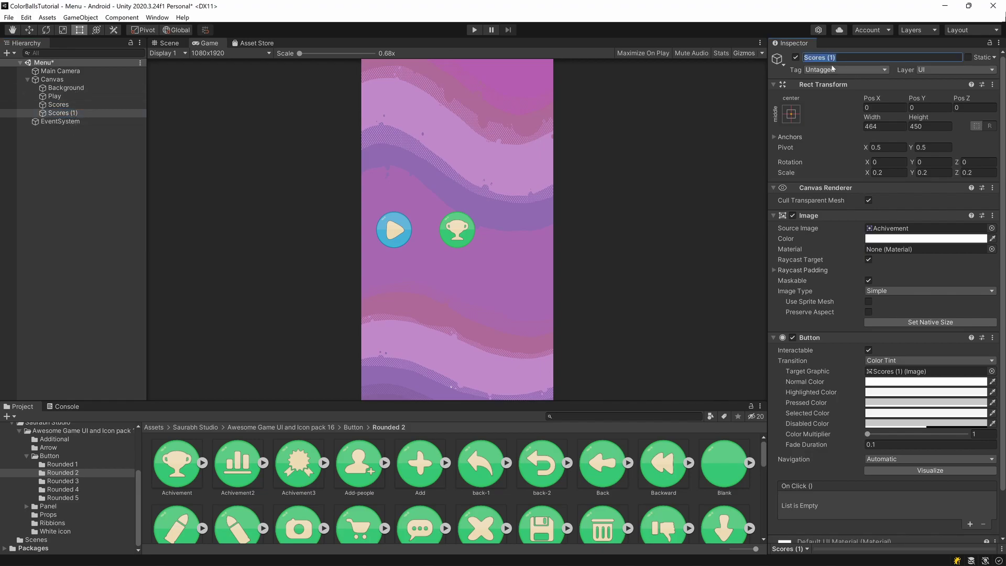
{"action": "type", "text": "Exit"}
{"action": "key", "text": "Return"}
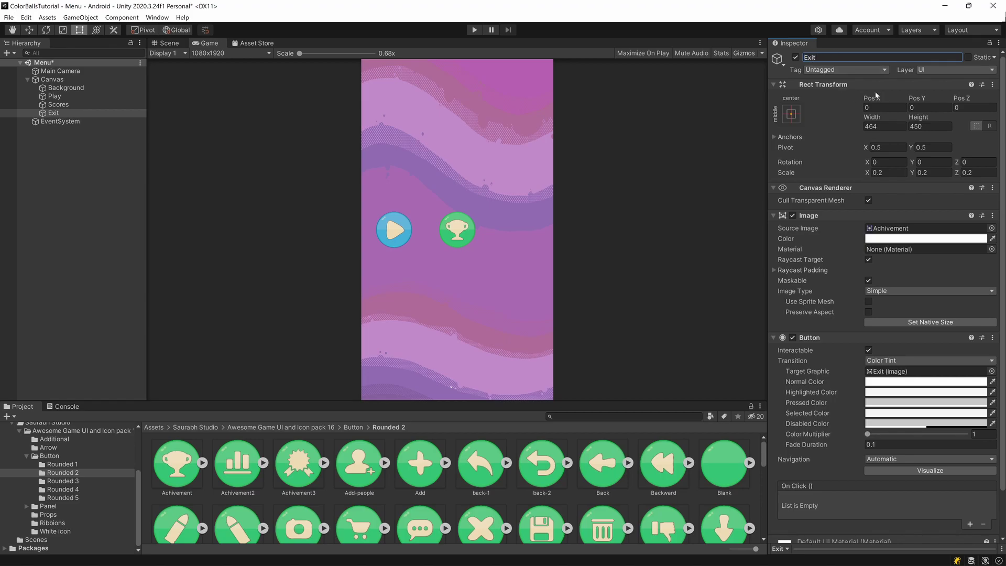
{"action": "left_click_drag", "start_coordinate": [869, 98], "coordinate": [95, 114]}
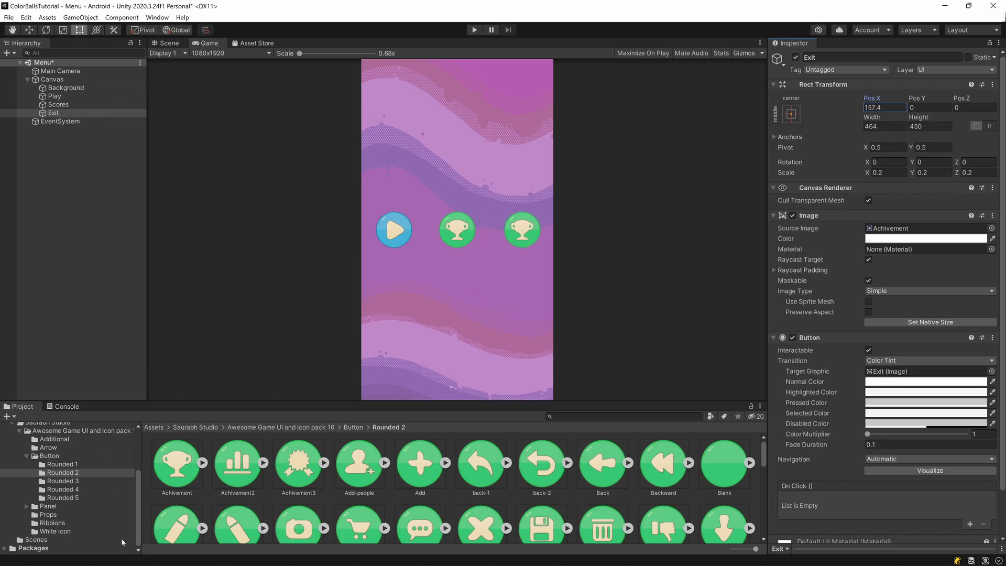
Assign the red Logout power icon from the Rounded 1 folder as the Exit button's source image
{"action": "left_click", "coordinate": [63, 464]}
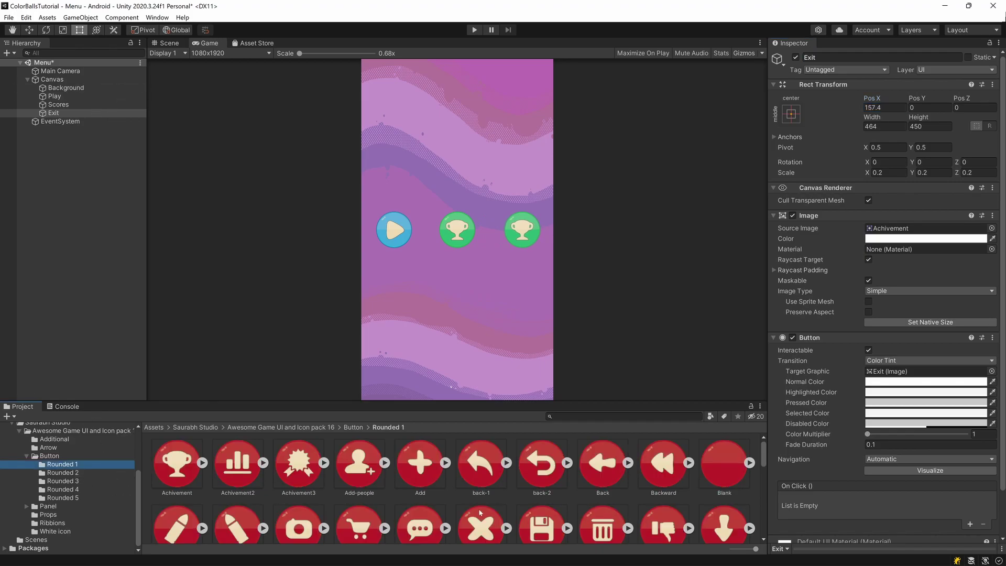
{"action": "scroll", "coordinate": [427, 485], "scroll_direction": "down", "scroll_amount": 5}
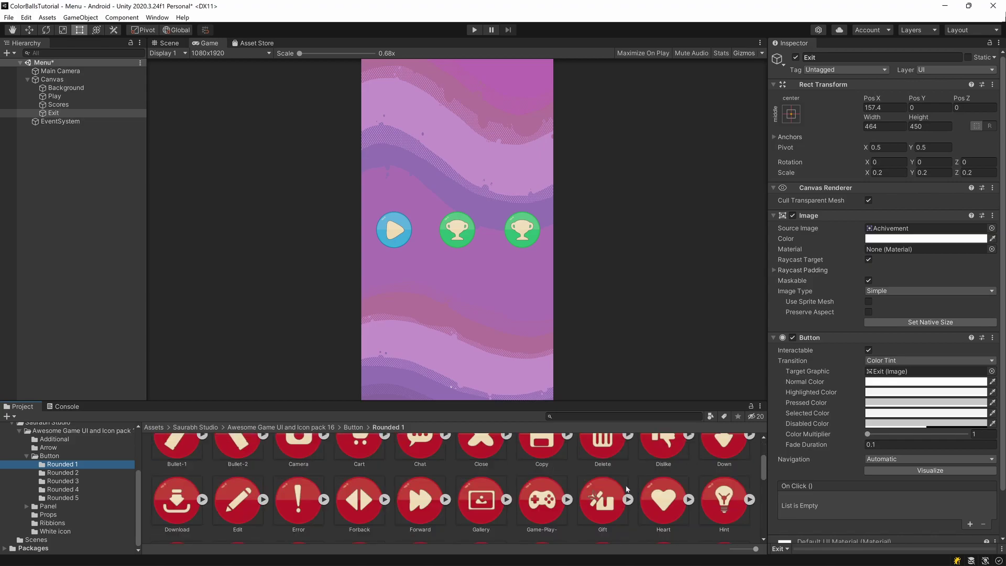
{"action": "scroll", "coordinate": [753, 491], "scroll_direction": "down", "scroll_amount": 3}
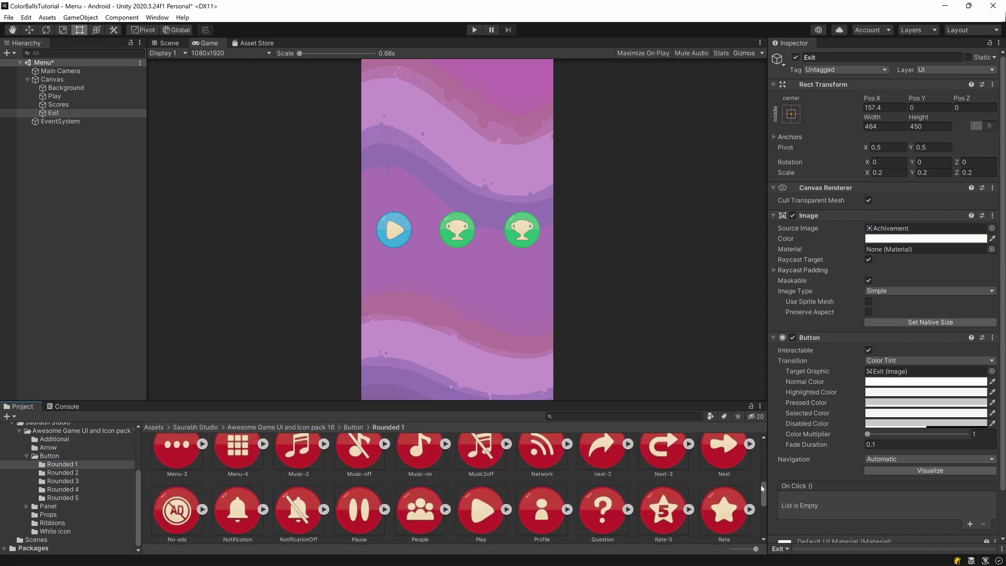
{"action": "scroll", "coordinate": [754, 505], "scroll_direction": "up", "scroll_amount": 4}
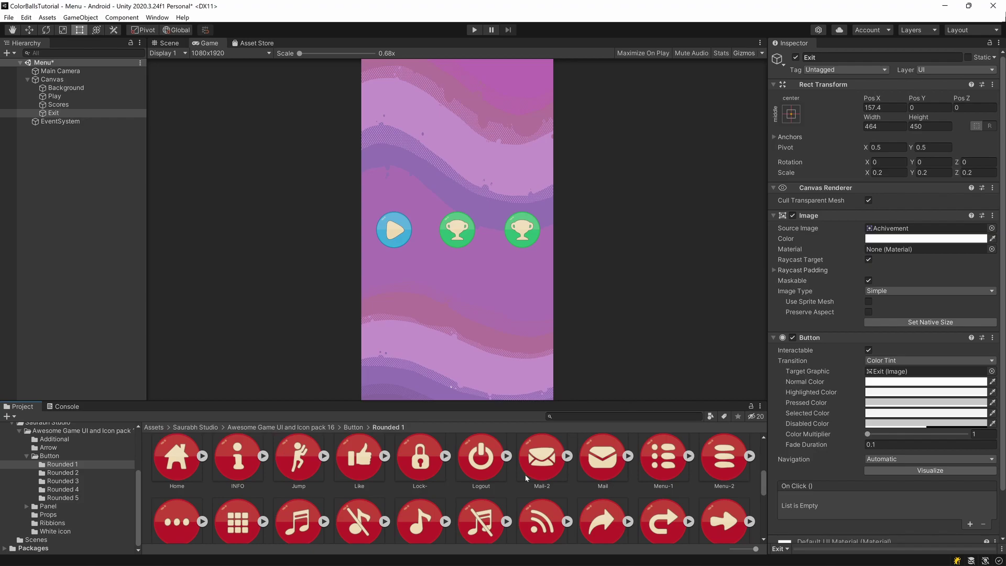
{"action": "scroll", "coordinate": [475, 455], "scroll_direction": "up", "scroll_amount": 1}
{"action": "left_click", "coordinate": [480, 455]}
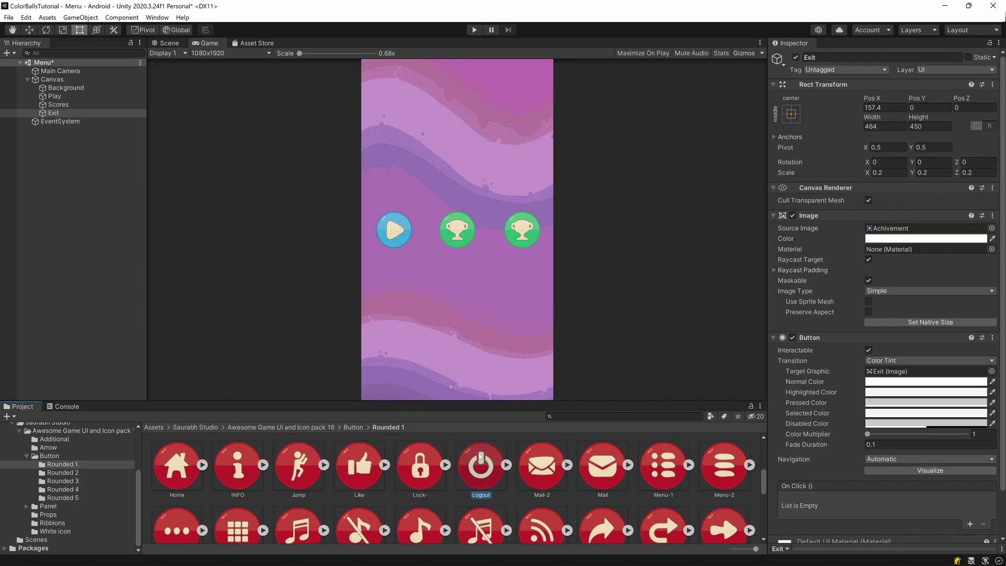
{"action": "left_click_drag", "start_coordinate": [479, 455], "coordinate": [909, 236]}
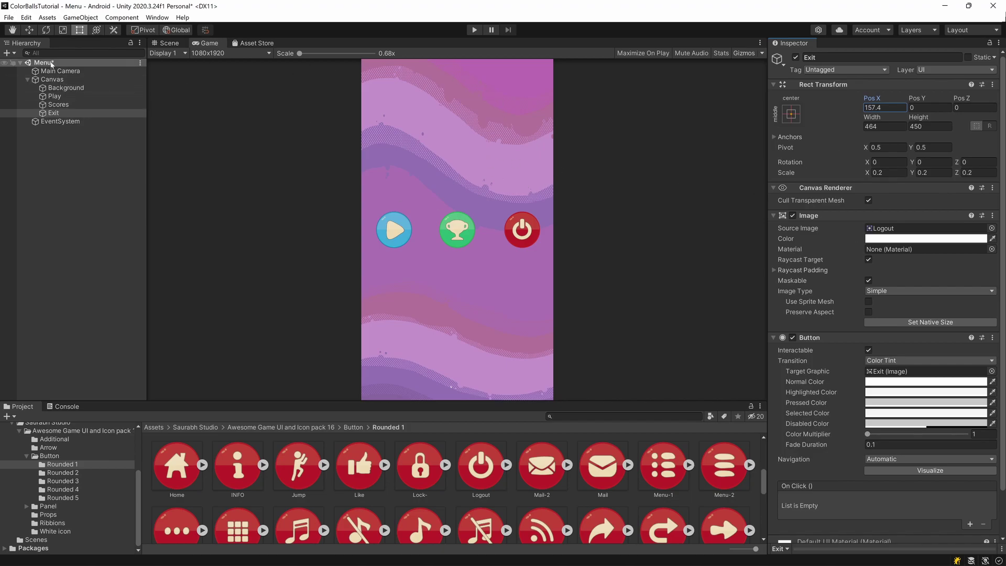
Add a TextMeshPro text to the Canvas and import the TMP Essentials resources
{"action": "right_click", "coordinate": [52, 79]}
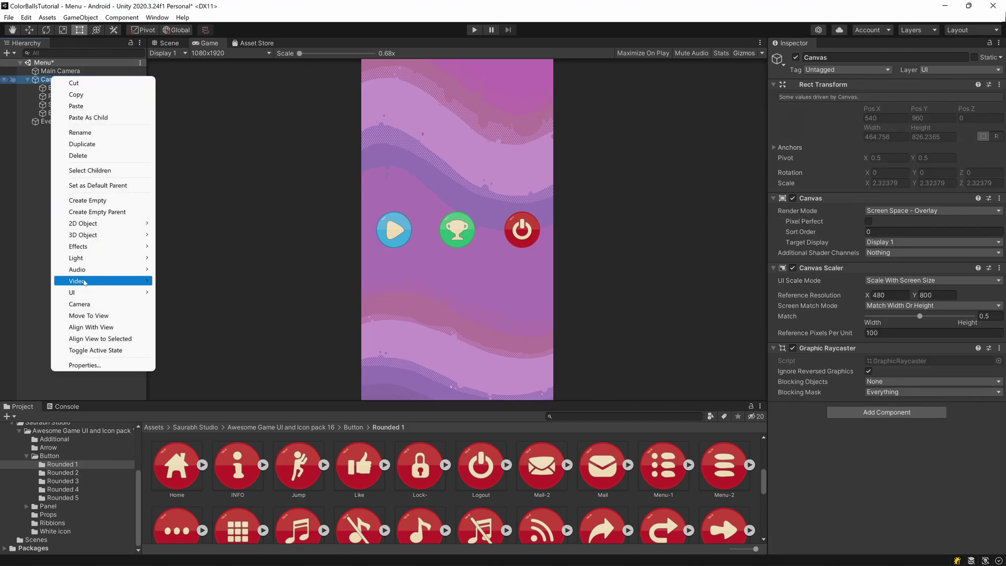
{"action": "mouse_move", "coordinate": [91, 293]}
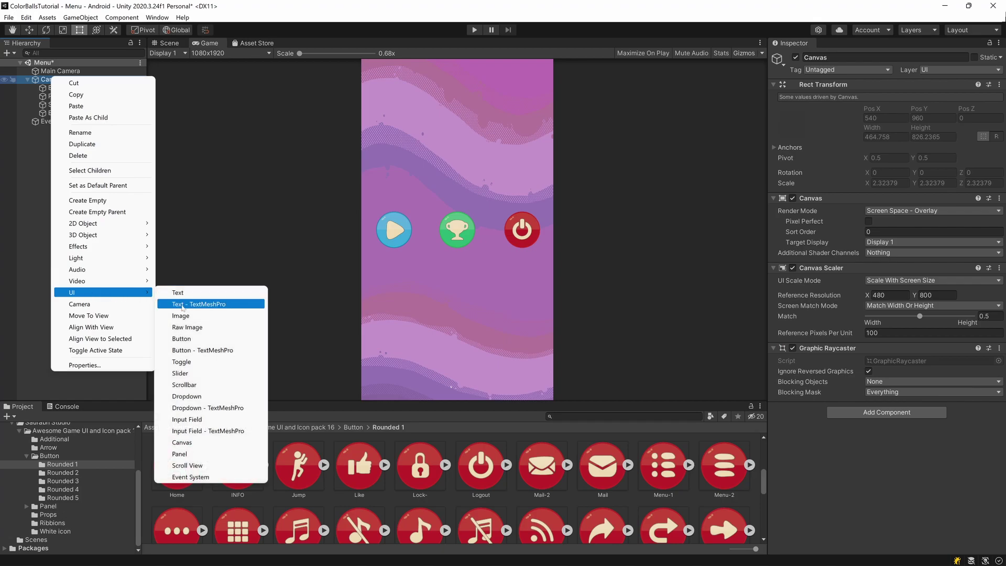
{"action": "left_click", "coordinate": [219, 307]}
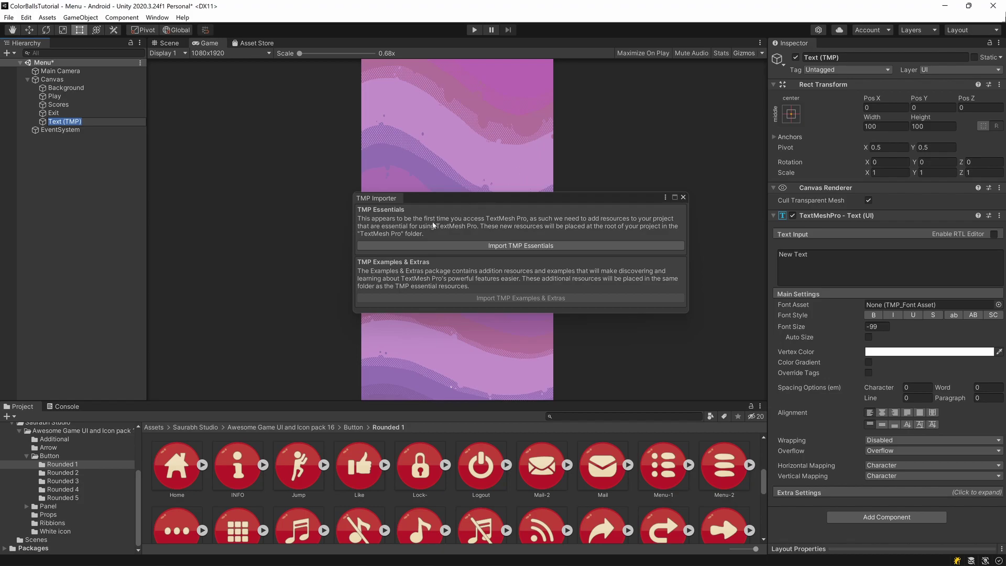
{"action": "left_click_drag", "start_coordinate": [397, 200], "coordinate": [351, 163]}
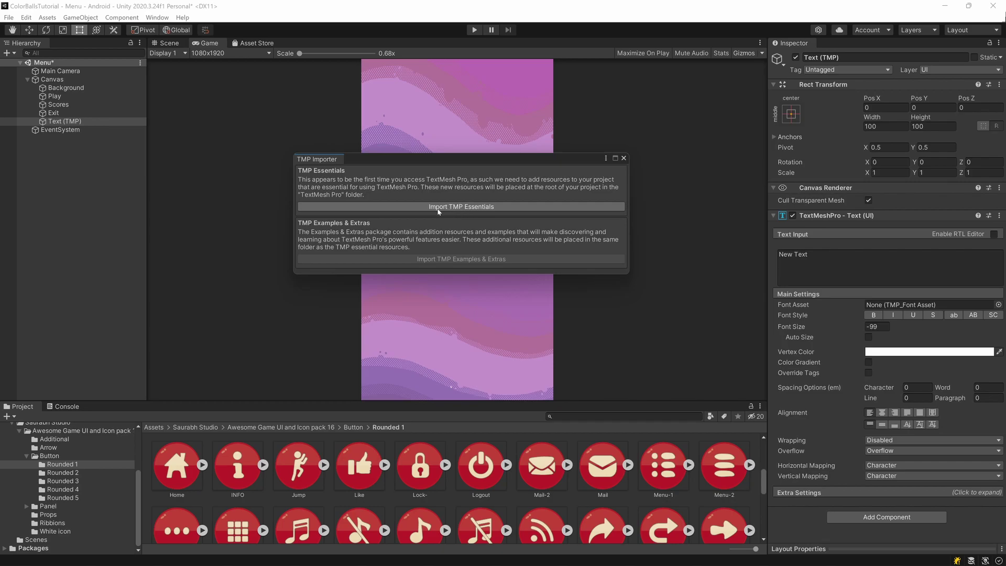
{"action": "left_click", "coordinate": [471, 208]}
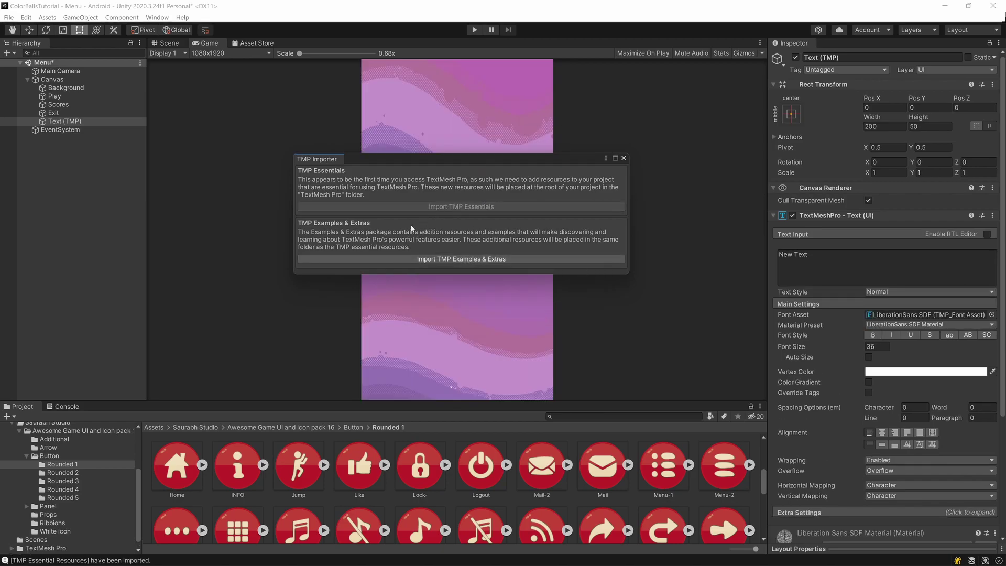
{"action": "left_click", "coordinate": [623, 158]}
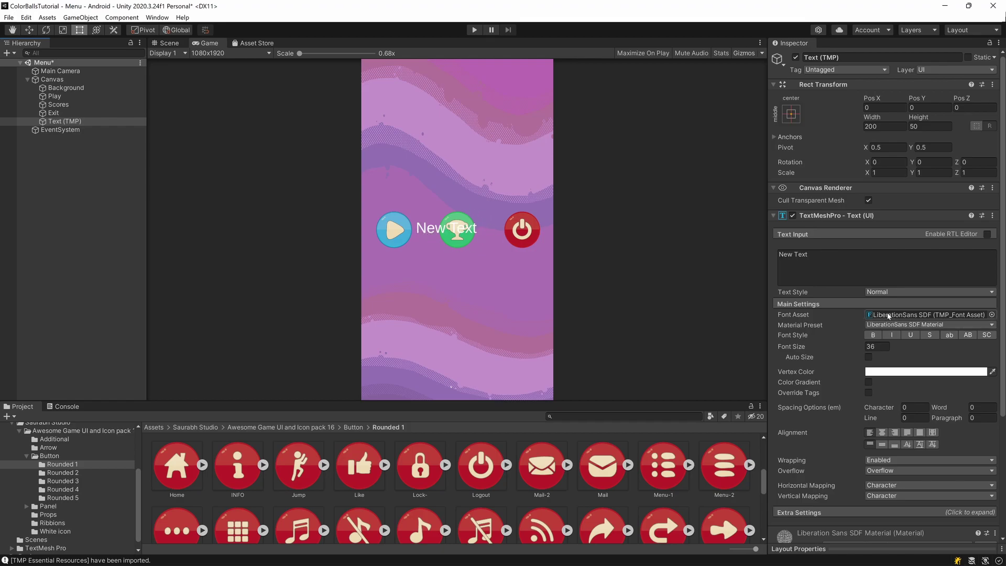
Move the new text above the buttons to a Pos Y of about 205 and set its content to COLOR
{"action": "left_click_drag", "start_coordinate": [914, 101], "coordinate": [233, 47]}
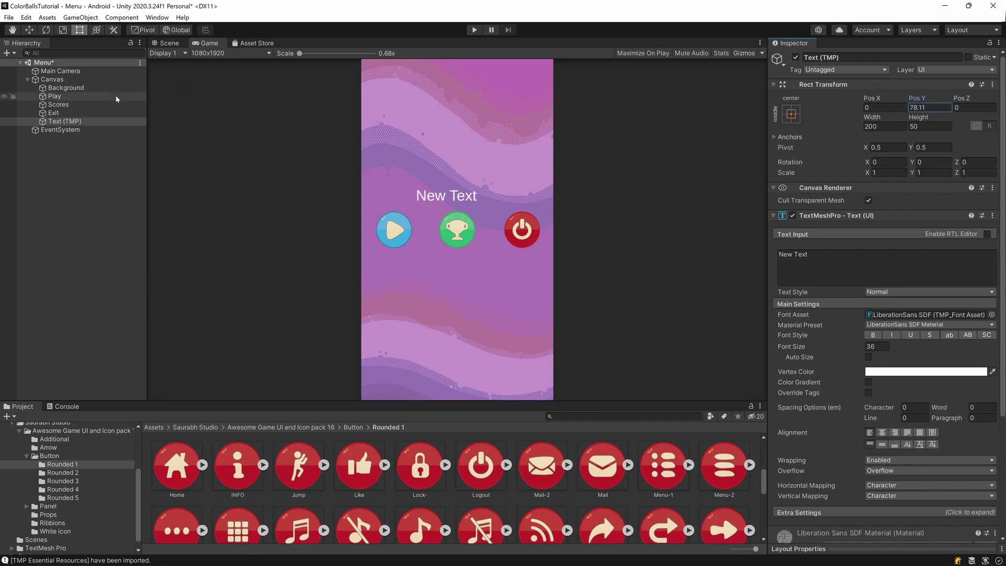
{"action": "left_click_drag", "start_coordinate": [914, 100], "coordinate": [24, 190]}
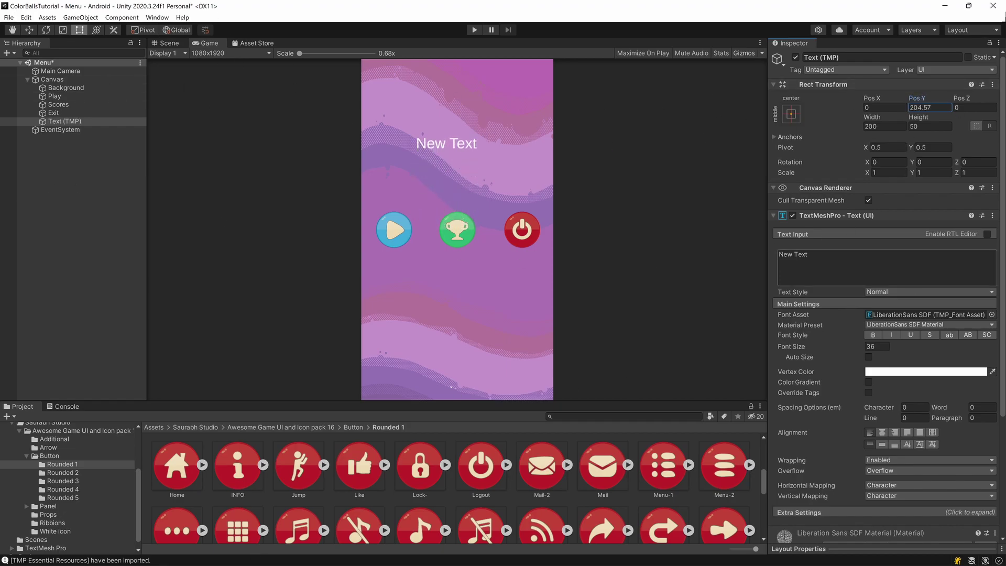
{"action": "left_click", "coordinate": [852, 260]}
{"action": "type", "text": "Color"}
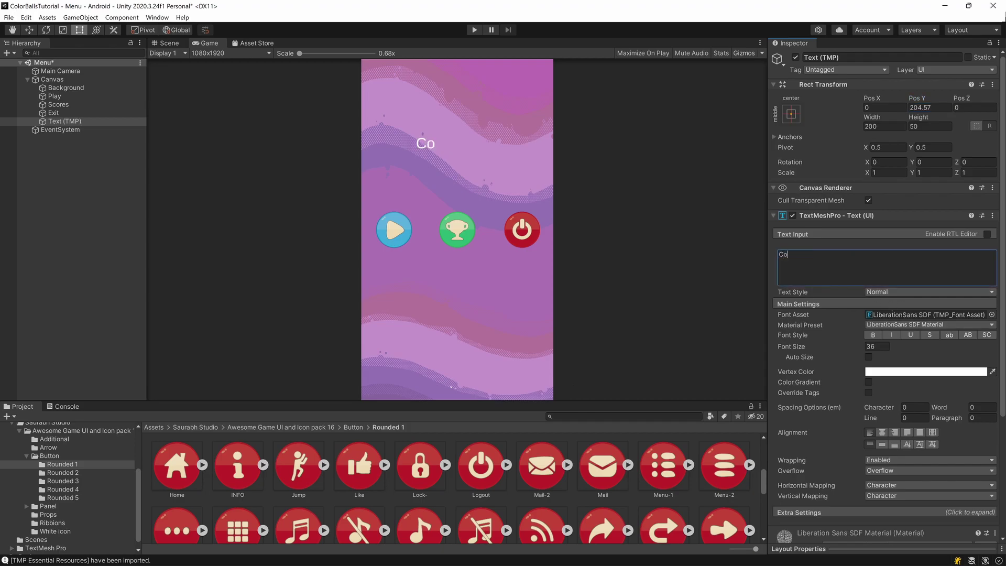
{"action": "key", "text": "BackSpace"}
{"action": "key", "text": "BackSpace"}
{"action": "key", "text": "BackSpace"}
{"action": "key", "text": "BackSpace"}
{"action": "key", "text": "BackSpace"}
{"action": "type", "text": "COLOR"}
{"action": "left_click", "coordinate": [6, 194]}
{"action": "left_click", "coordinate": [12, 121]}
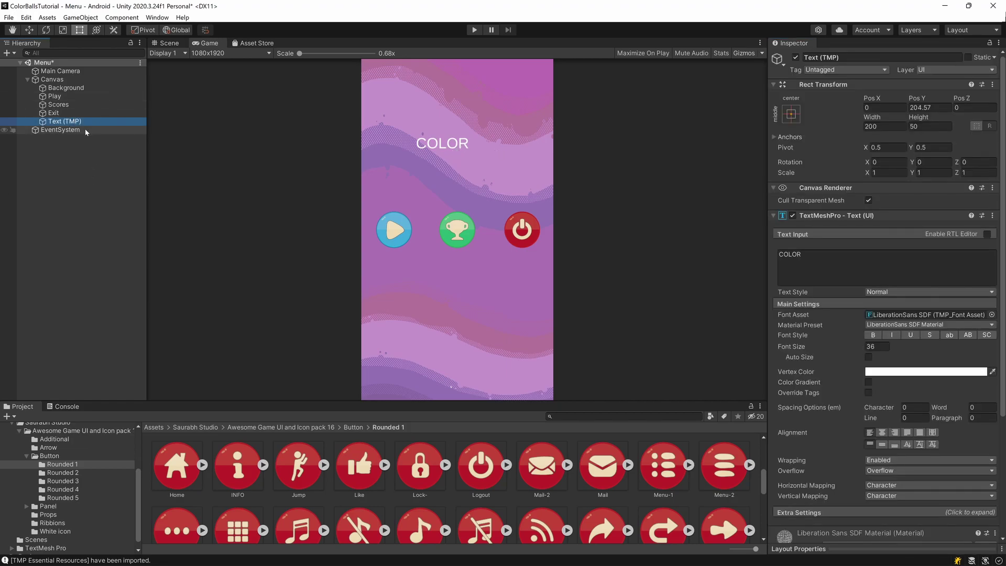
Add a second TextMeshPro text to the Canvas and name it BallstText
{"action": "right_click", "coordinate": [58, 80]}
{"action": "mouse_move", "coordinate": [86, 299]}
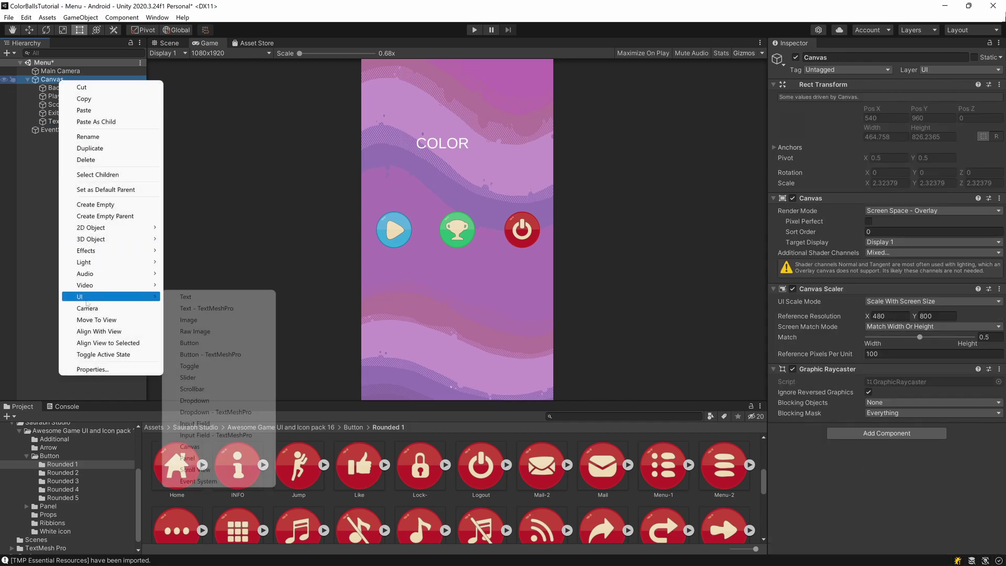
{"action": "left_click", "coordinate": [206, 308]}
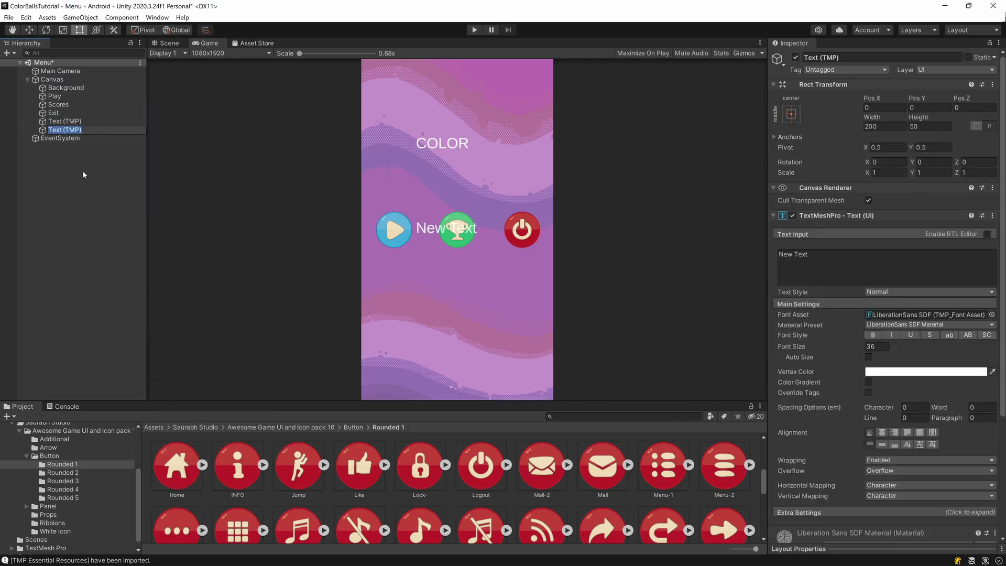
{"action": "type", "text": "bALLS"}
{"action": "key", "text": "BackSpace"}
{"action": "key", "text": "BackSpace"}
{"action": "key", "text": "BackSpace"}
{"action": "key", "text": "BackSpace"}
{"action": "key", "text": "BackSpace"}
{"action": "type", "text": "BallstText"}
{"action": "key", "text": "Return"}
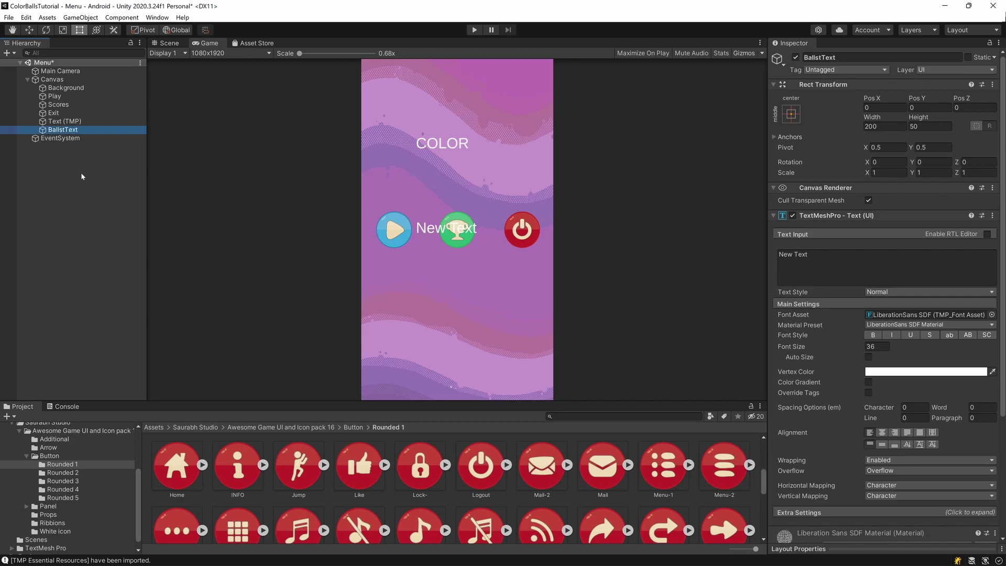
Rename the COLOR text object ColorText and correct the second text object's name to BallsText
{"action": "left_click", "coordinate": [56, 122]}
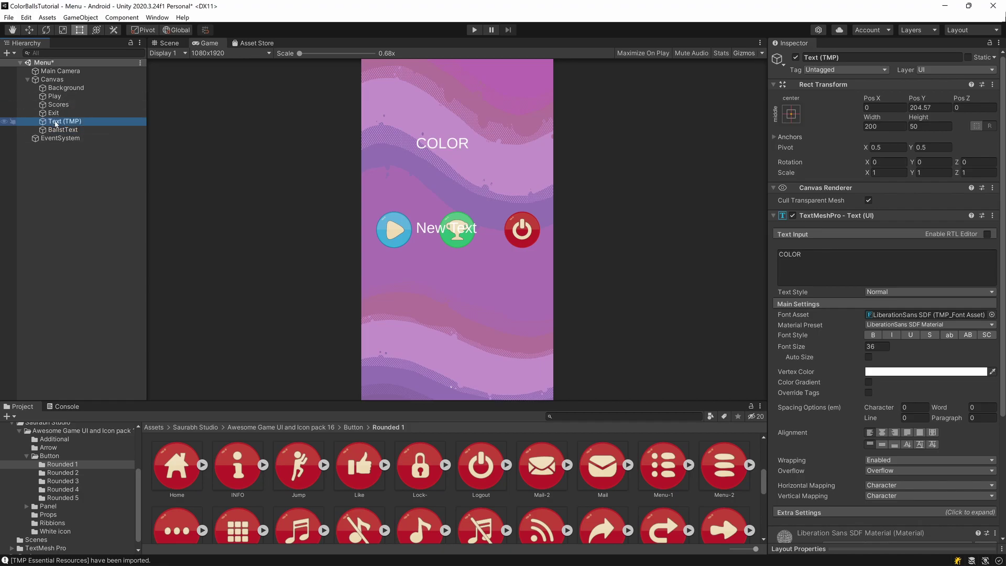
{"action": "left_click", "coordinate": [56, 124]}
{"action": "type", "text": "Co"}
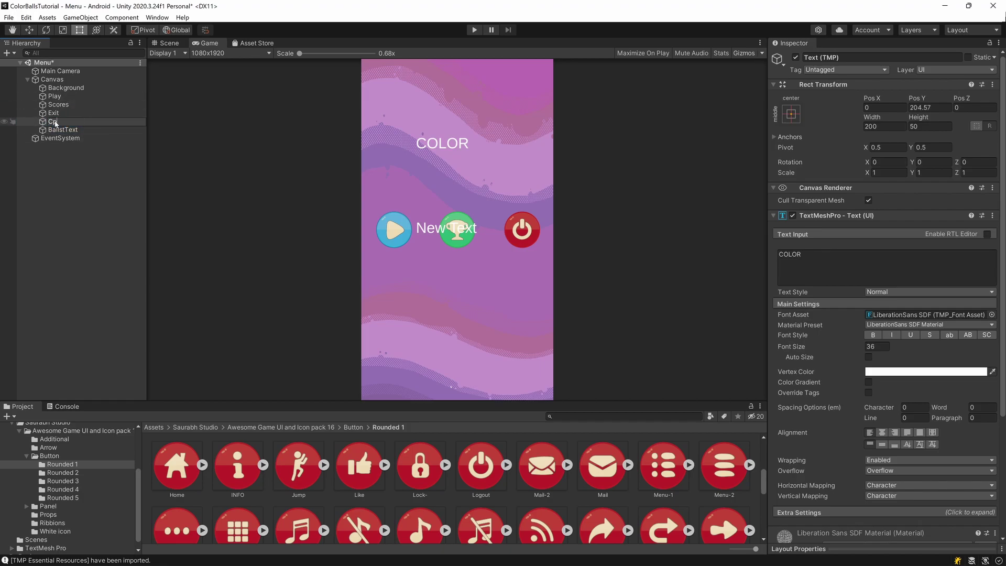
{"action": "type", "text": "lorText"}
{"action": "key", "text": "Return"}
{"action": "key", "text": "Down"}
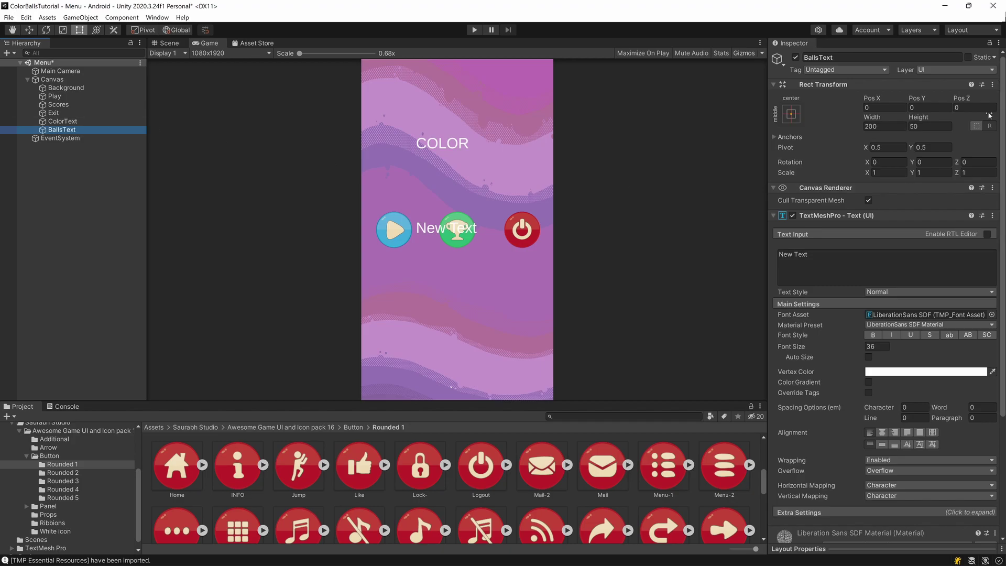
Set the BallsText content to BALLS and move it up below COLOR to a Pos Y of about 131
{"action": "left_click", "coordinate": [838, 265]}
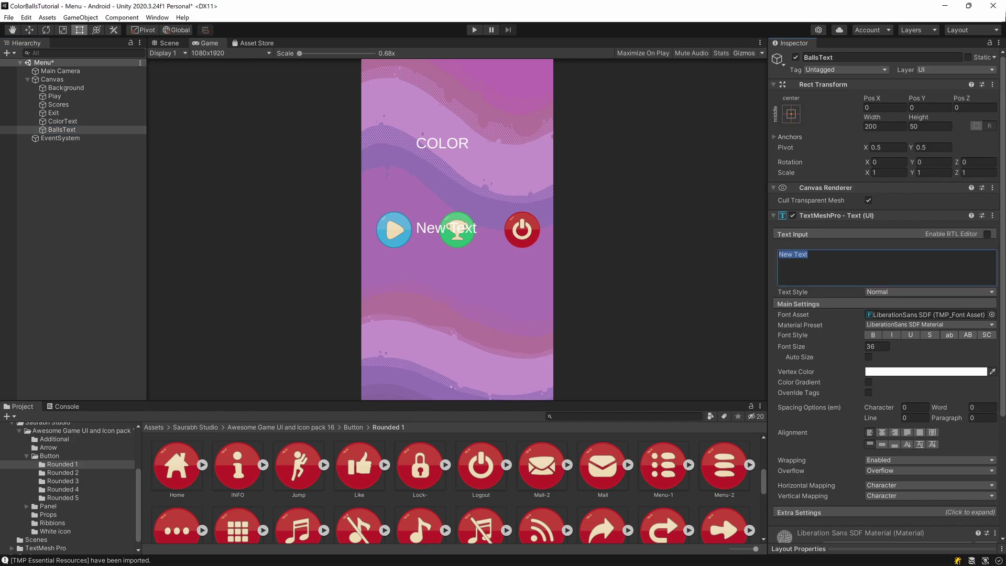
{"action": "type", "text": "BALLS"}
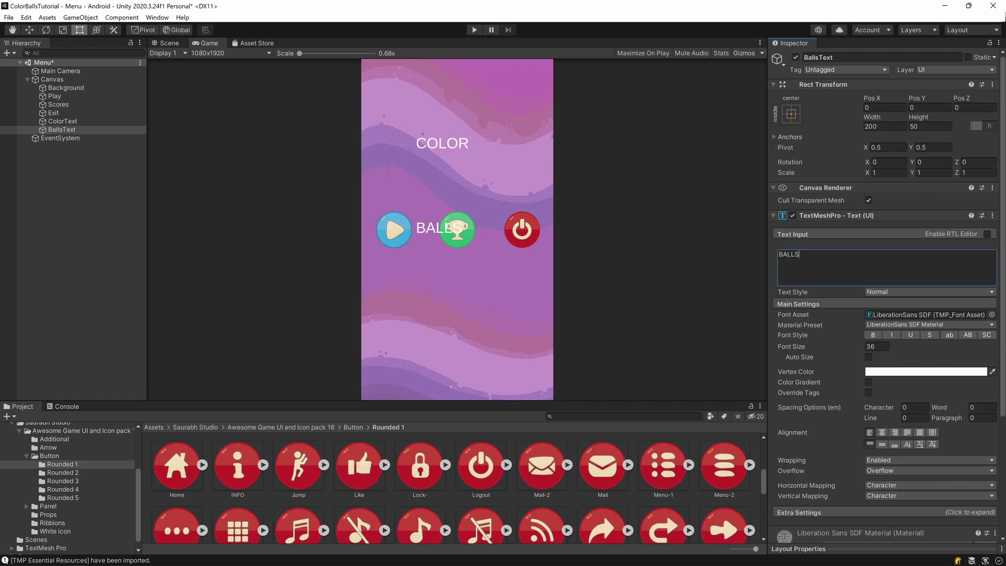
{"action": "left_click_drag", "start_coordinate": [917, 98], "coordinate": [100, 254]}
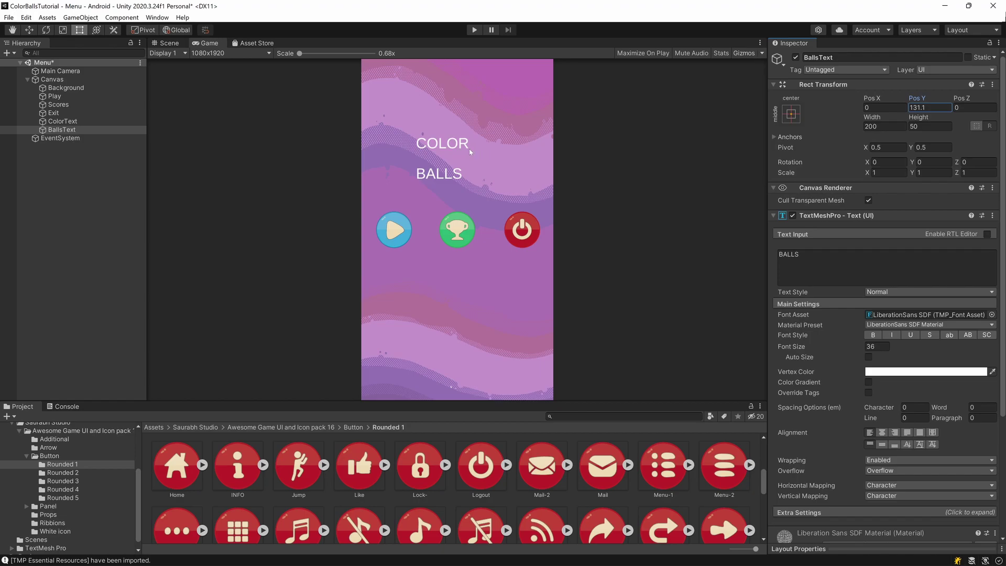
{"action": "left_click", "coordinate": [838, 265]}
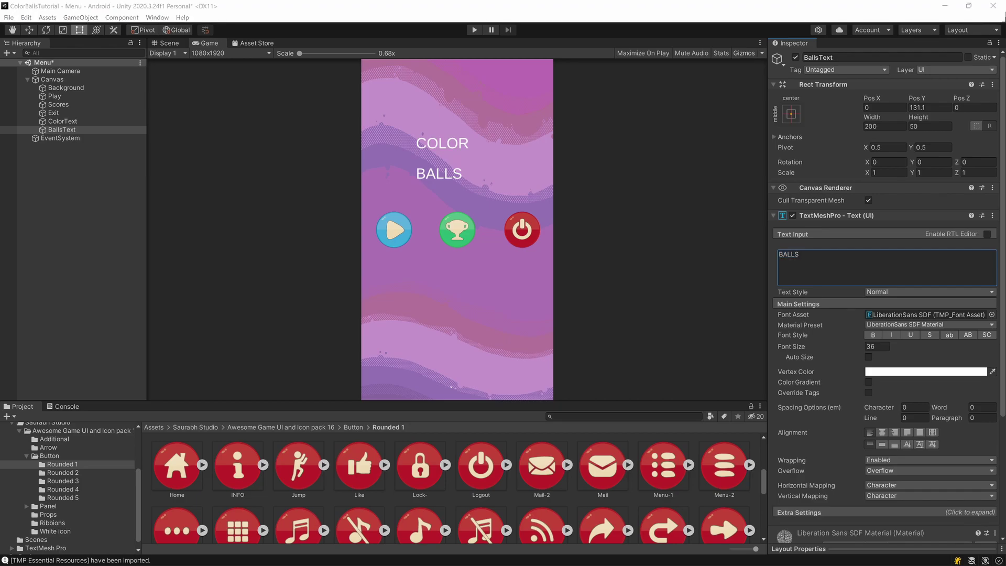
Switch to the FontSpace page in the browser and look through its free fonts for commercial use
{"action": "key", "text": "alt+Tab"}
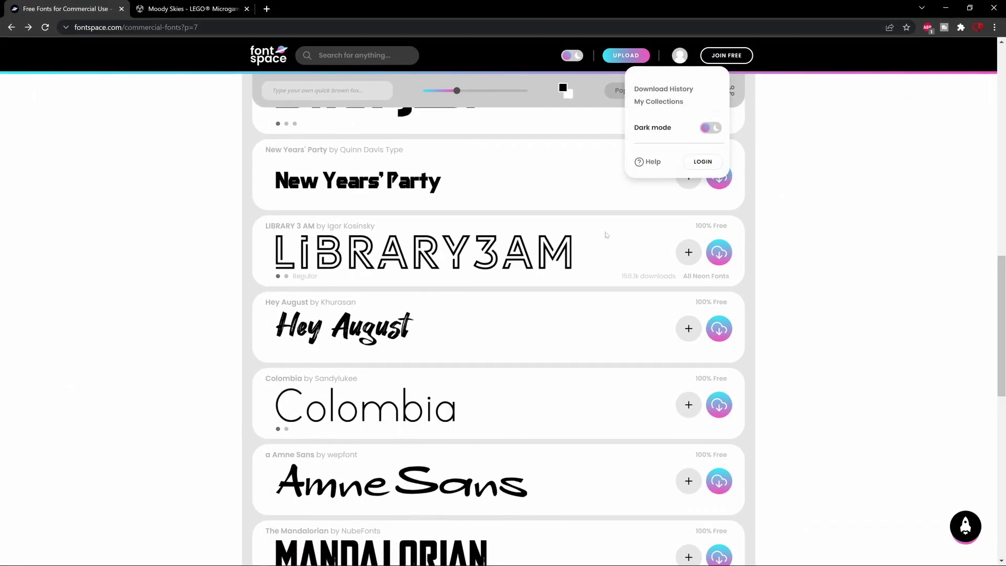
{"action": "left_click", "coordinate": [672, 236]}
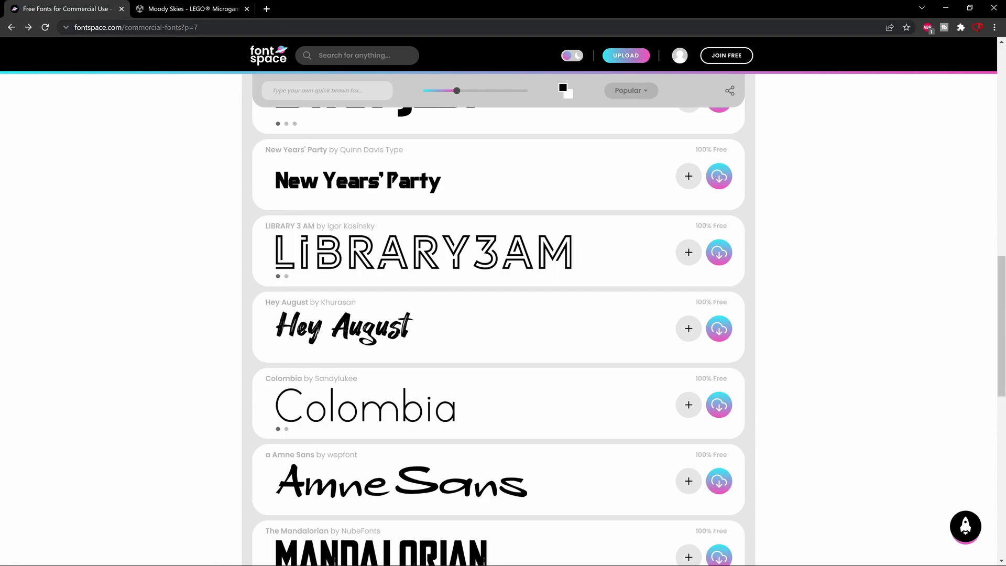
{"action": "scroll", "coordinate": [544, 309], "scroll_direction": "up", "scroll_amount": 6}
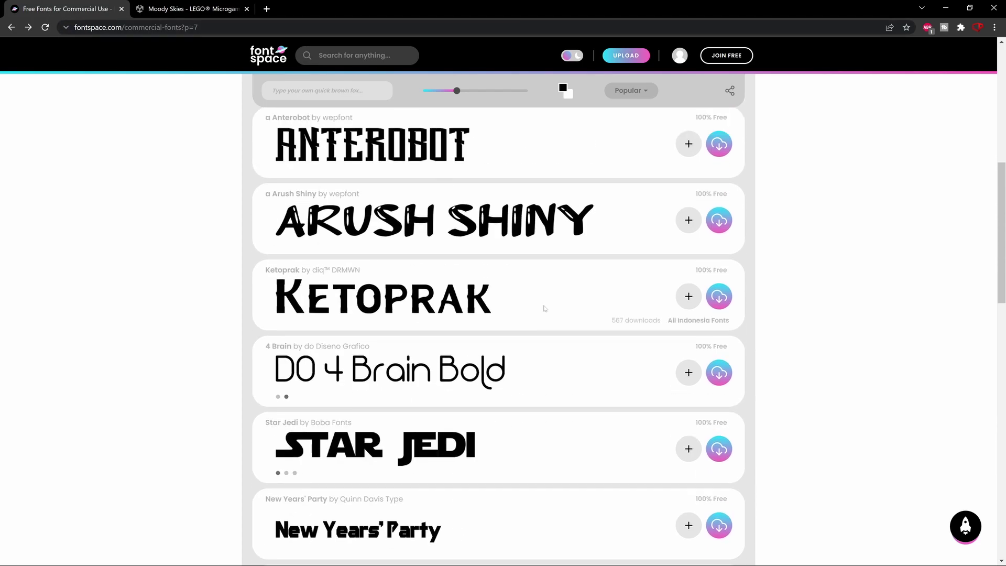
{"action": "scroll", "coordinate": [524, 414], "scroll_direction": "down", "scroll_amount": 3}
{"action": "scroll", "coordinate": [525, 413], "scroll_direction": "down", "scroll_amount": 5}
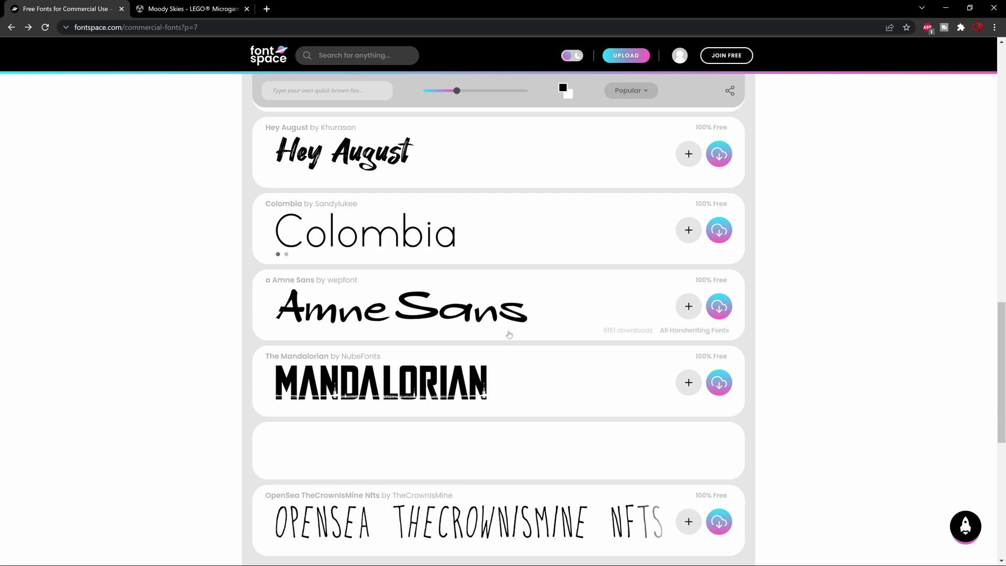
{"action": "scroll", "coordinate": [634, 416], "scroll_direction": "up", "scroll_amount": 7}
{"action": "scroll", "coordinate": [629, 414], "scroll_direction": "up", "scroll_amount": 9}
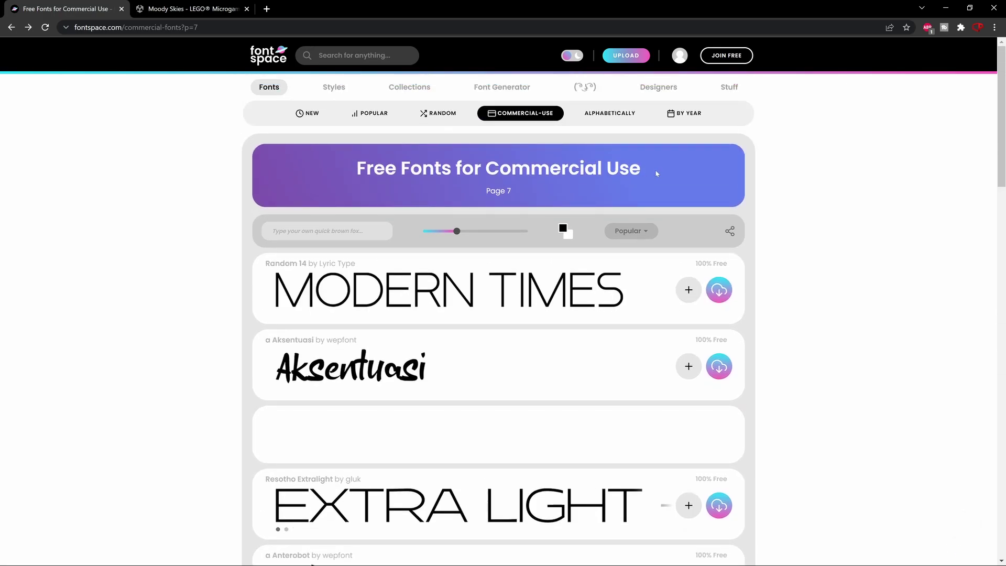
{"action": "left_click_drag", "start_coordinate": [644, 173], "coordinate": [337, 177]}
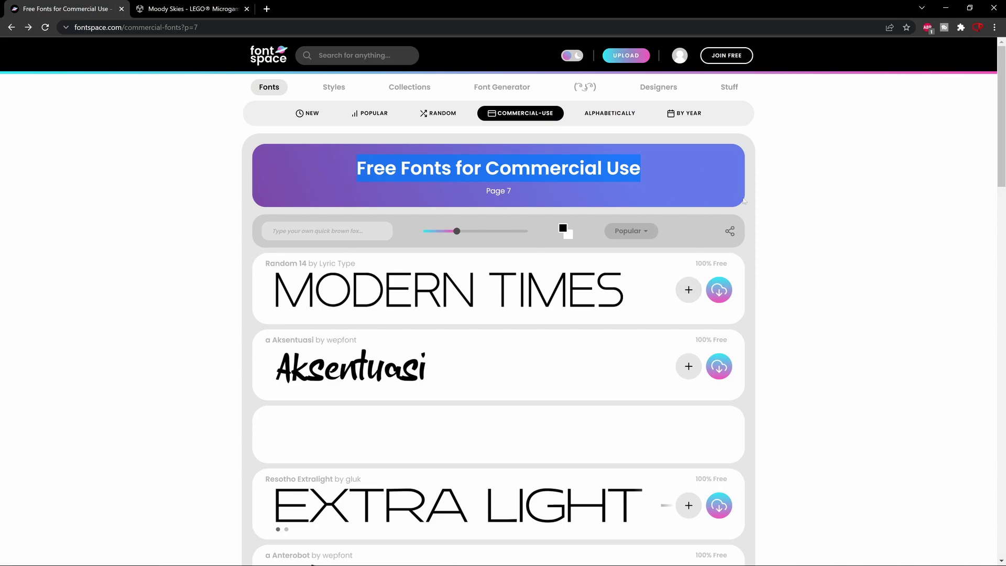
{"action": "left_click", "coordinate": [833, 226]}
{"action": "scroll", "coordinate": [565, 293], "scroll_direction": "down", "scroll_amount": 6}
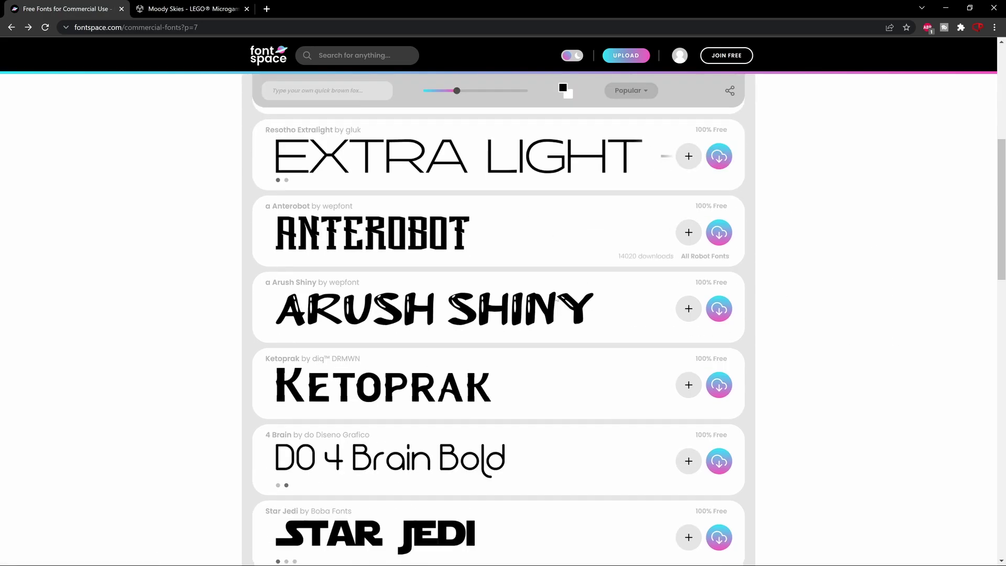
{"action": "scroll", "coordinate": [556, 267], "scroll_direction": "down", "scroll_amount": 6}
{"action": "scroll", "coordinate": [540, 241], "scroll_direction": "up", "scroll_amount": 5}
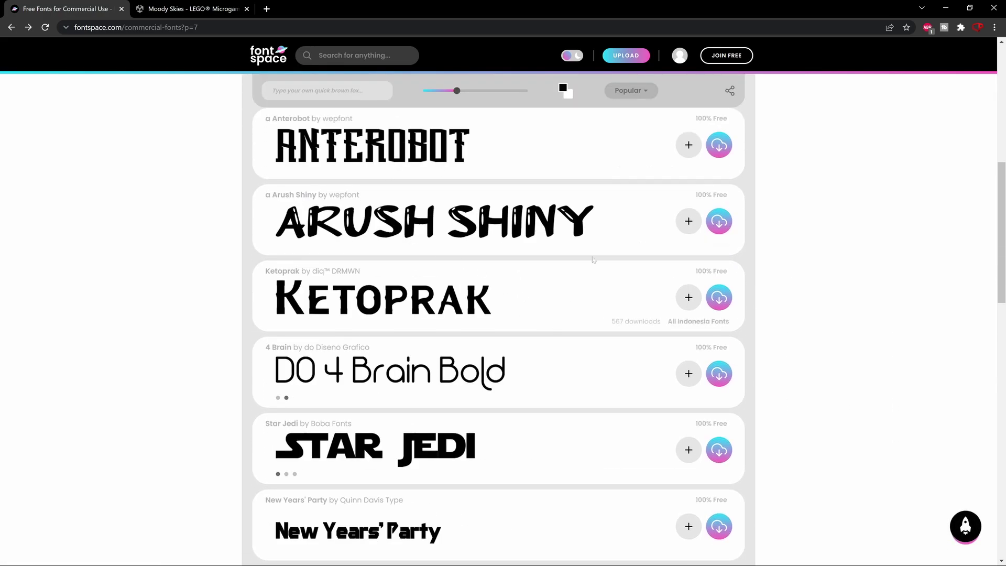
{"action": "scroll", "coordinate": [530, 393], "scroll_direction": "down", "scroll_amount": 3}
{"action": "scroll", "coordinate": [531, 420], "scroll_direction": "up", "scroll_amount": 2}
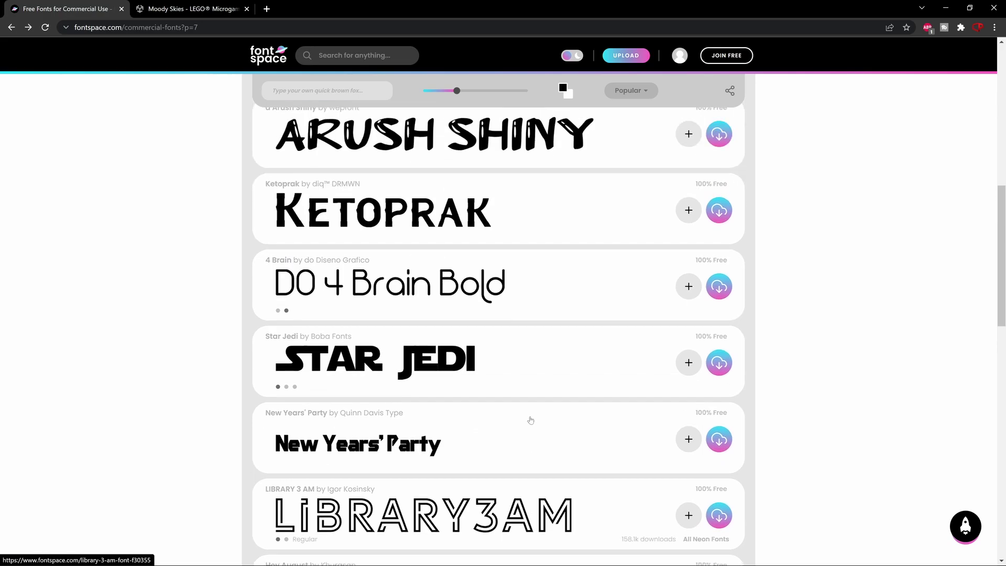
Browse the current page of FontSpace's free commercial fonts and download the a Arush Shiny font
{"action": "scroll", "coordinate": [532, 392], "scroll_direction": "down", "scroll_amount": 3}
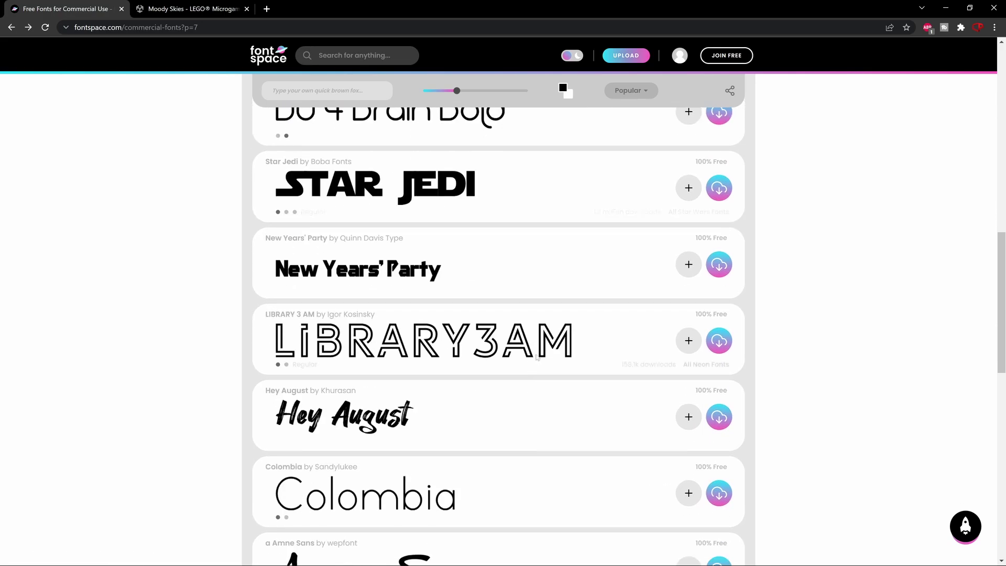
{"action": "scroll", "coordinate": [544, 335], "scroll_direction": "down", "scroll_amount": 6}
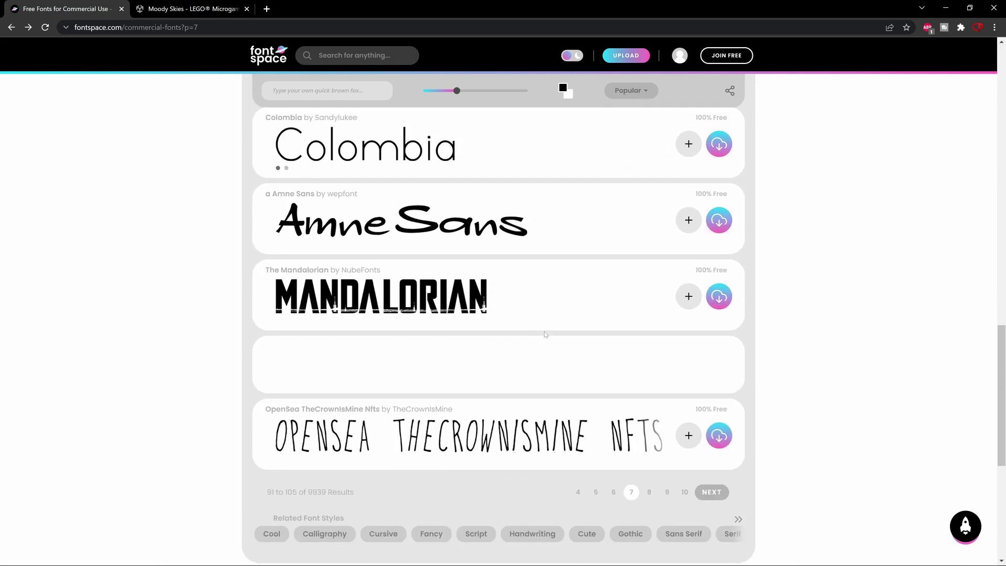
{"action": "scroll", "coordinate": [534, 353], "scroll_direction": "up", "scroll_amount": 11}
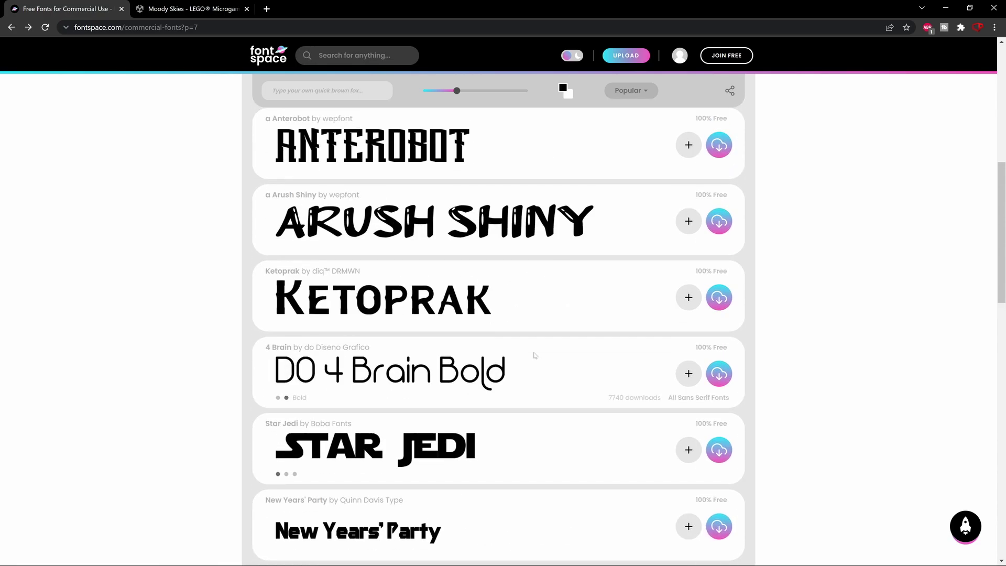
{"action": "scroll", "coordinate": [510, 410], "scroll_direction": "down", "scroll_amount": 16}
{"action": "scroll", "coordinate": [494, 396], "scroll_direction": "up", "scroll_amount": 20}
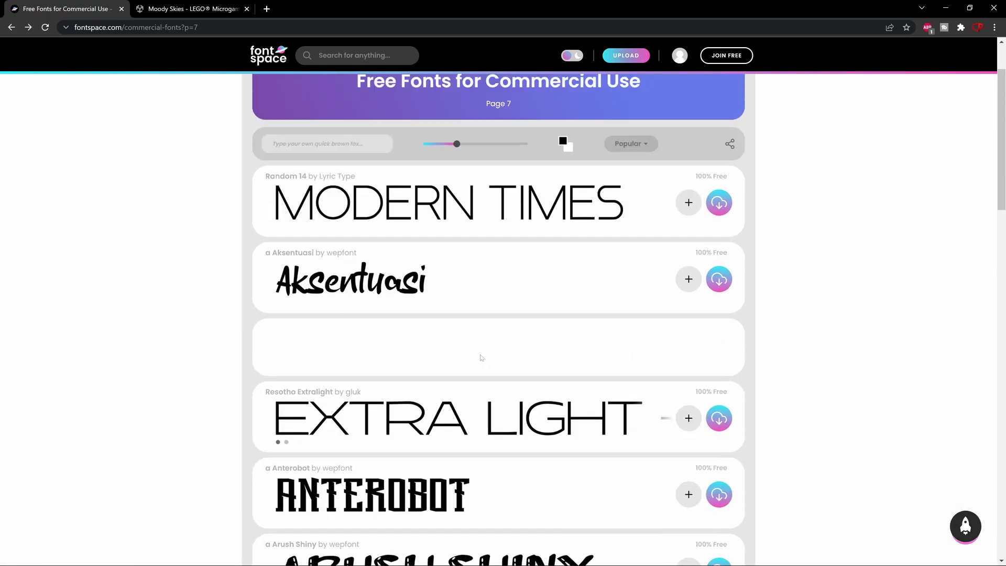
{"action": "scroll", "coordinate": [492, 336], "scroll_direction": "down", "scroll_amount": 5}
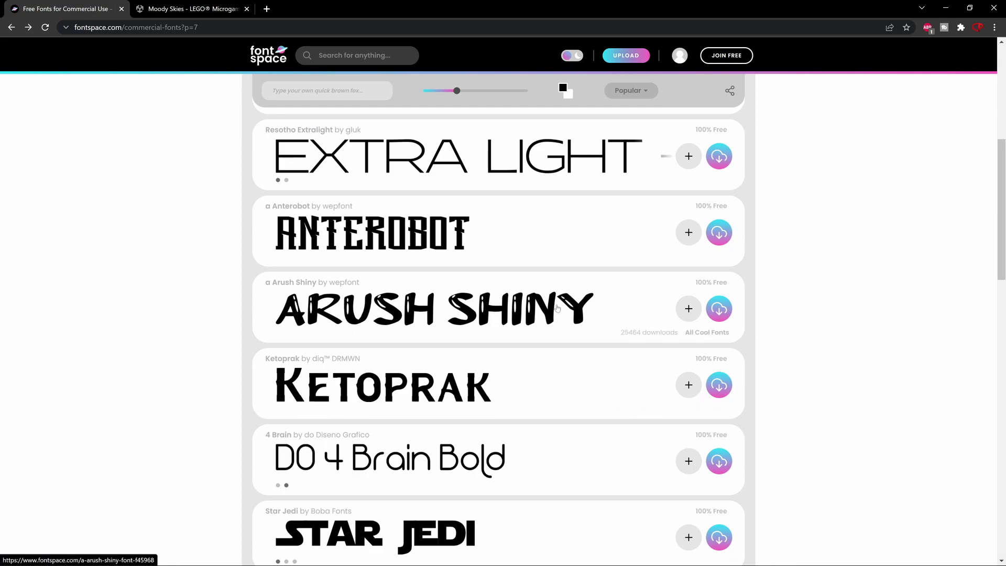
{"action": "left_click", "coordinate": [719, 310]}
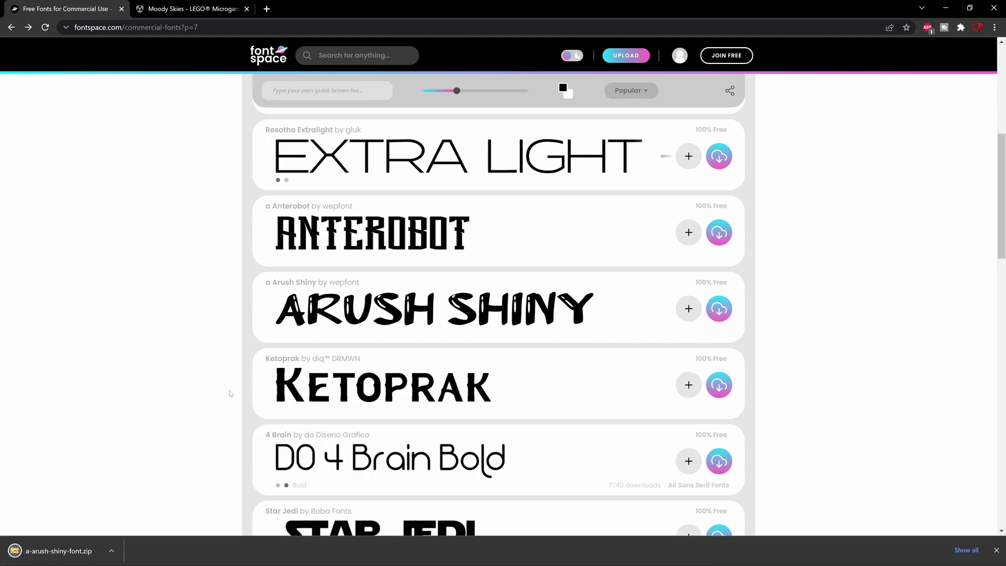
Locate the downloaded a-arush-shiny-font.zip in the Downloads folder, copy it, and return to Unity
{"action": "left_click", "coordinate": [112, 551]}
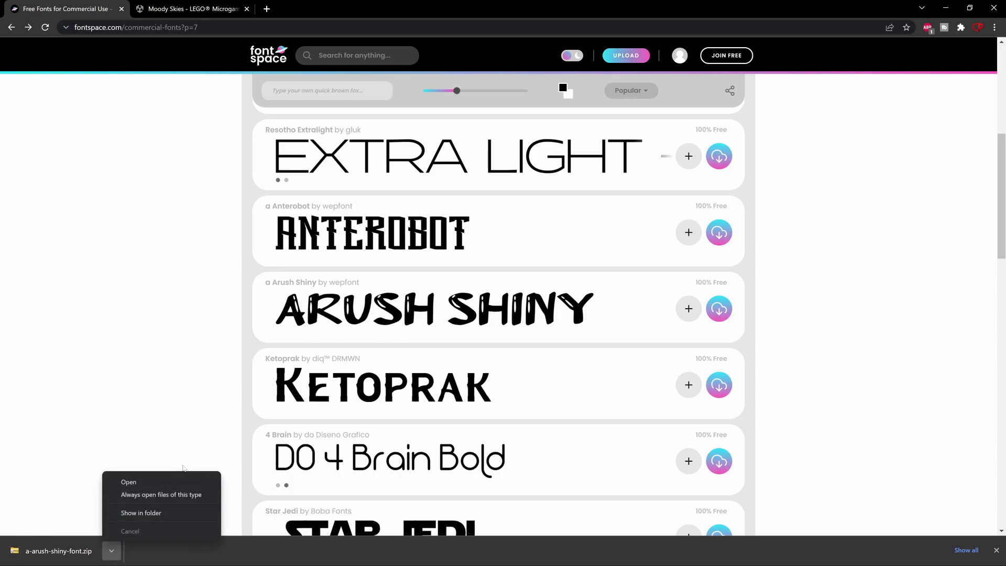
{"action": "left_click", "coordinate": [168, 515]}
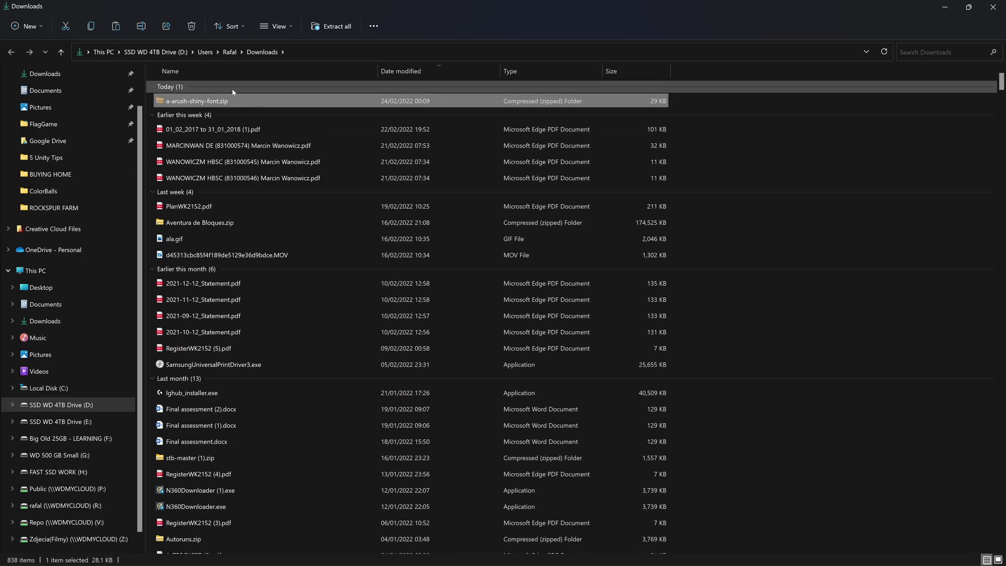
{"action": "left_click", "coordinate": [993, 6]}
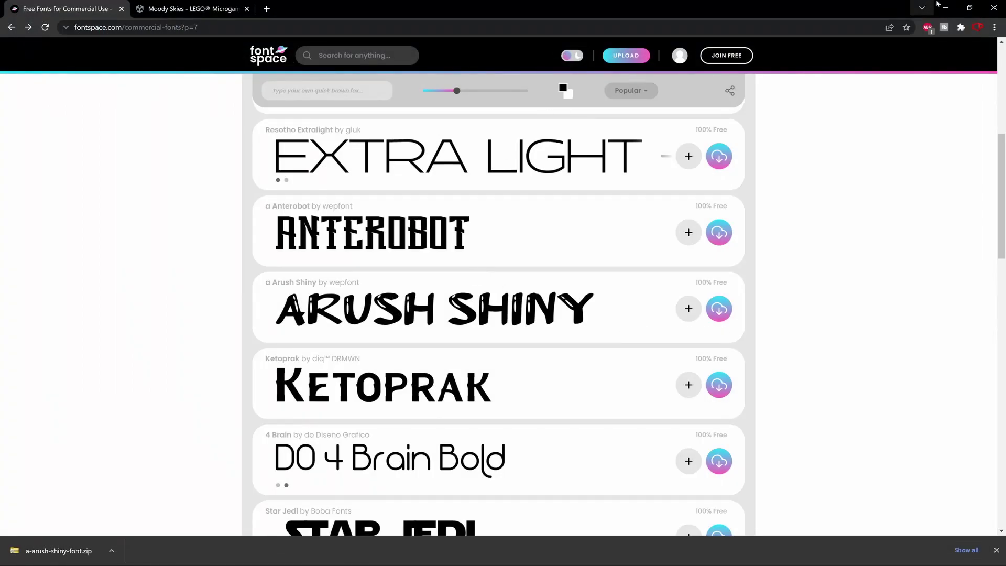
{"action": "left_click", "coordinate": [946, 6]}
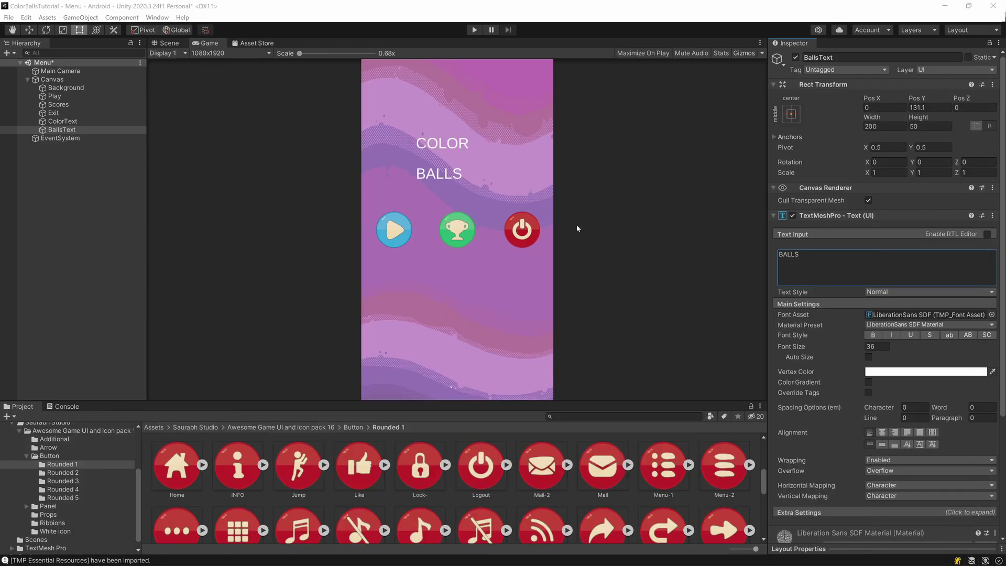
Create a new folder named Fonts in the project's root Assets folder
{"action": "left_click", "coordinate": [614, 174]}
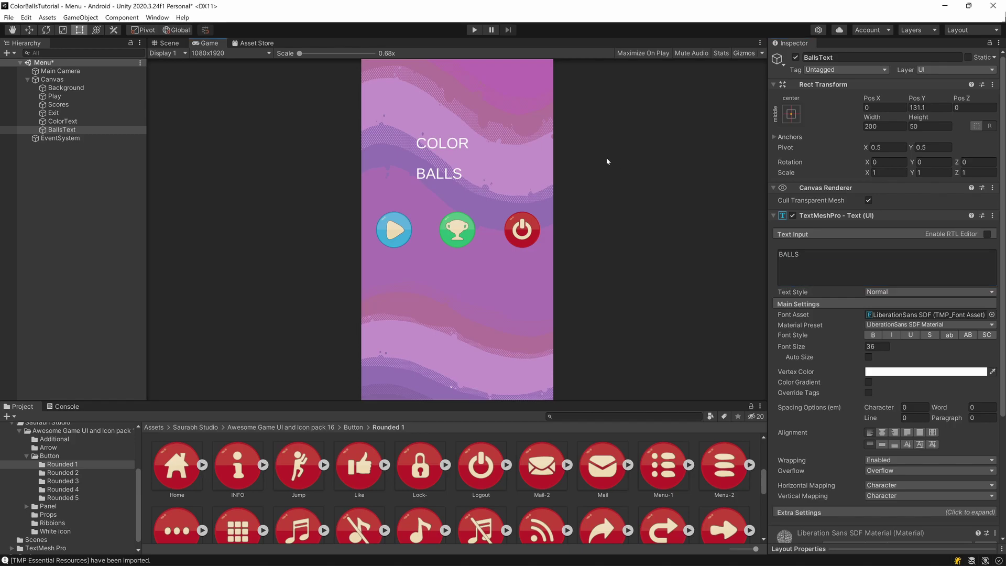
{"action": "scroll", "coordinate": [60, 465], "scroll_direction": "up", "scroll_amount": 3}
{"action": "left_click", "coordinate": [31, 485]}
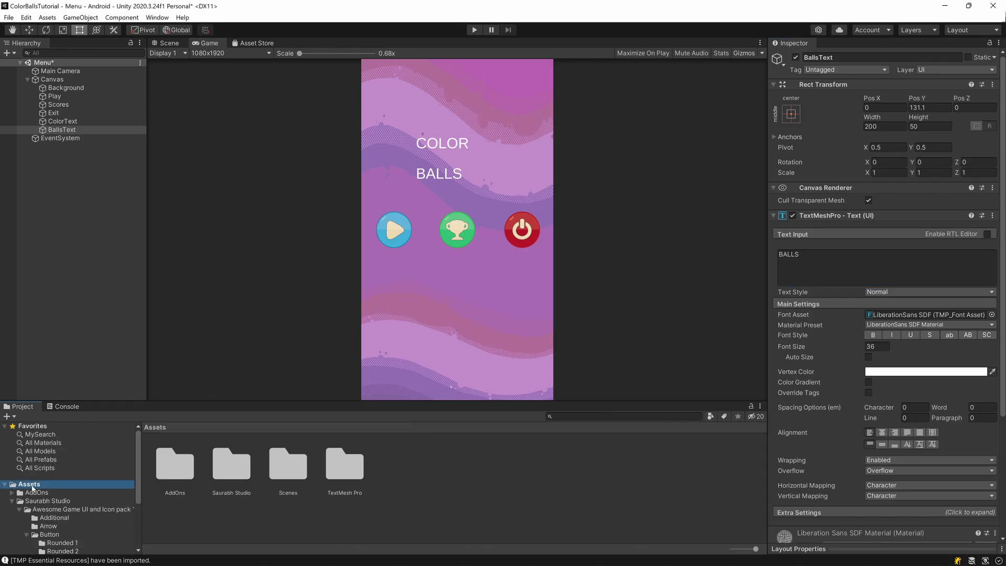
{"action": "right_click", "coordinate": [424, 457]}
{"action": "mouse_move", "coordinate": [492, 185]}
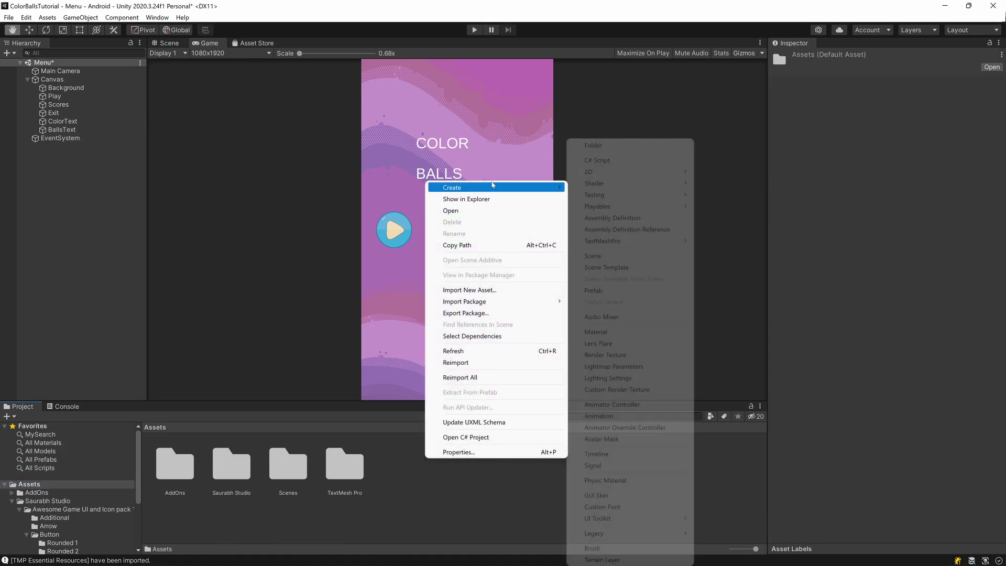
{"action": "left_click", "coordinate": [594, 145]}
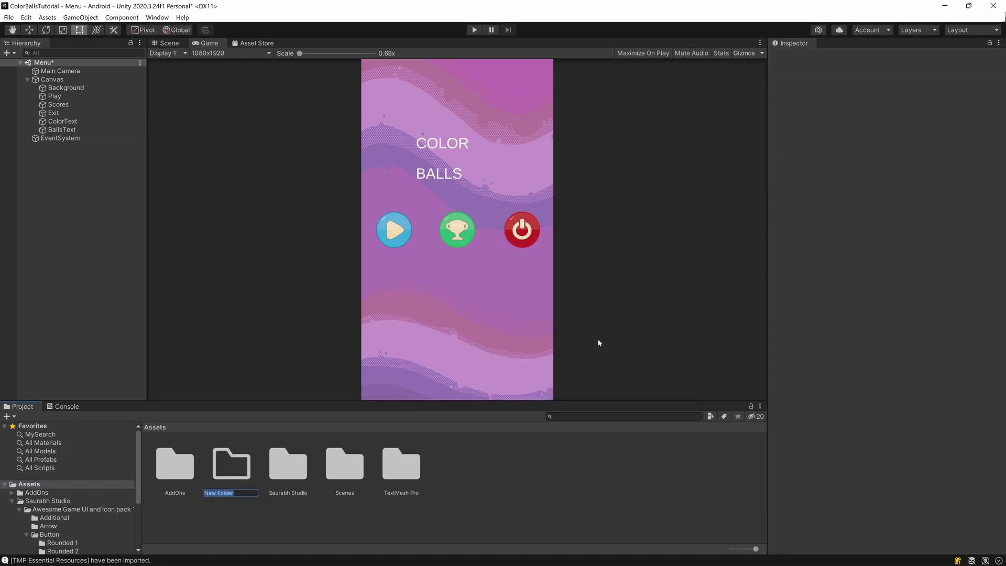
{"action": "type", "text": "Fonts"}
{"action": "key", "text": "Return"}
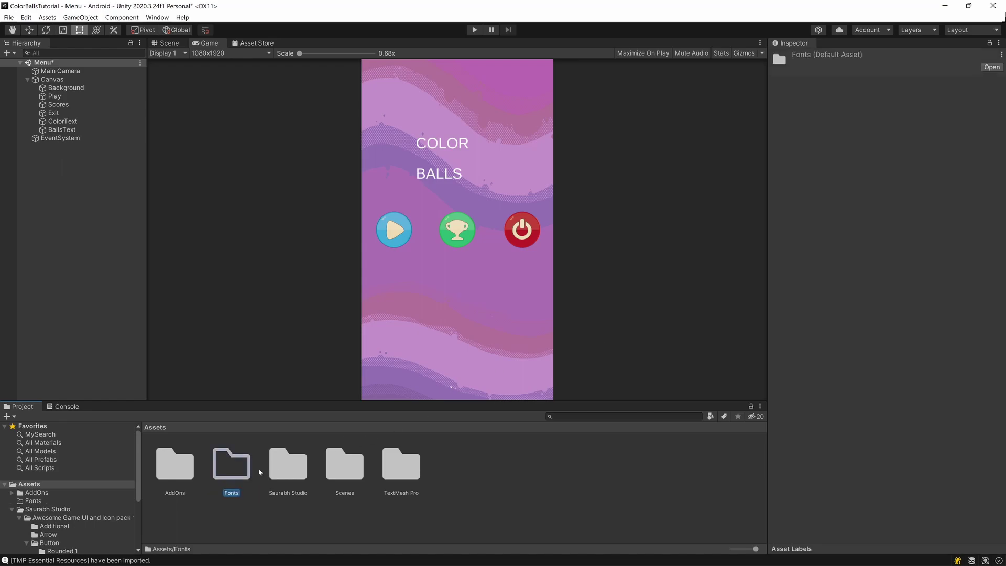
Open the project's Fonts folder in File Explorer and paste a-arush-shiny-font.zip into it
{"action": "double_click", "coordinate": [238, 470]}
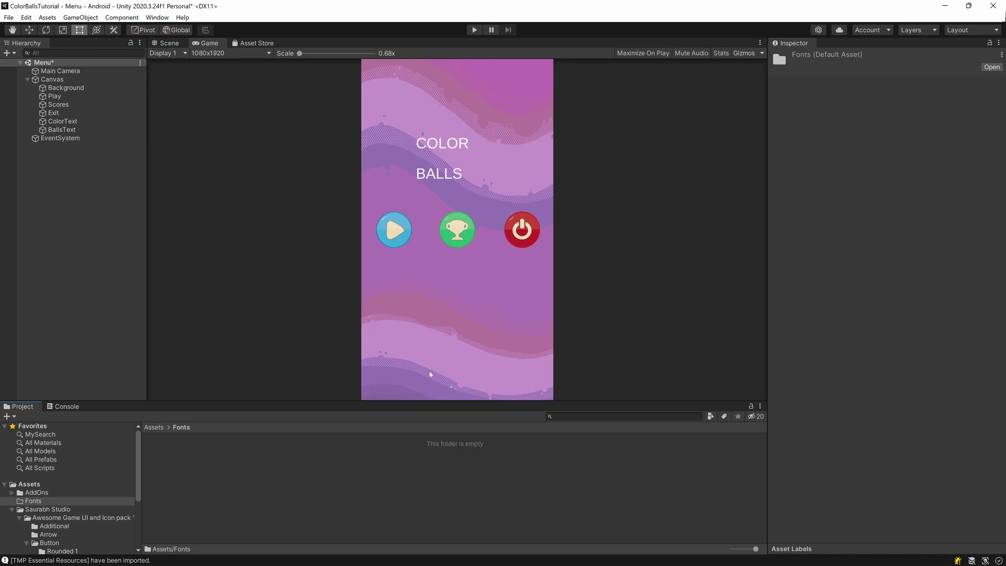
{"action": "right_click", "coordinate": [249, 442]}
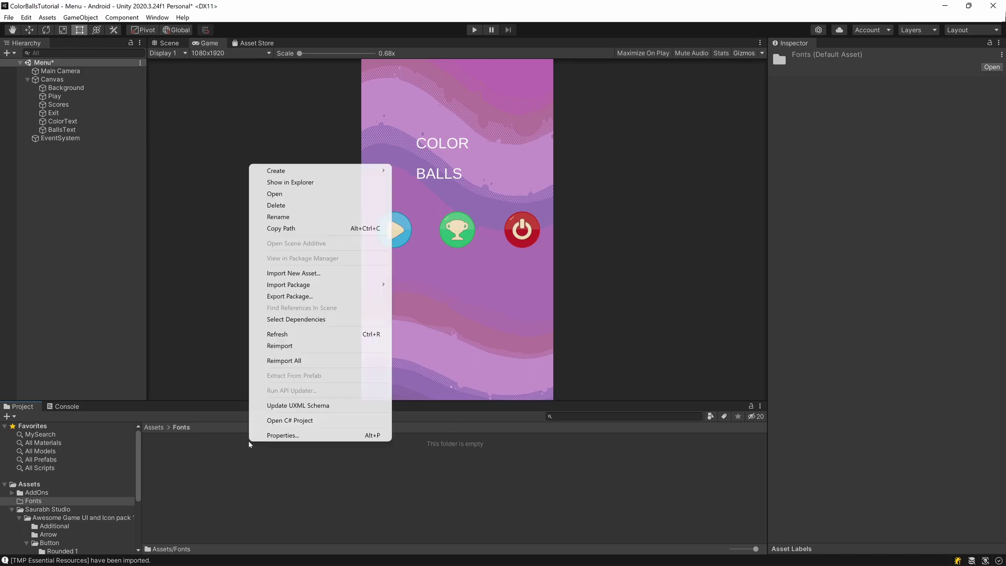
{"action": "left_click", "coordinate": [312, 183]}
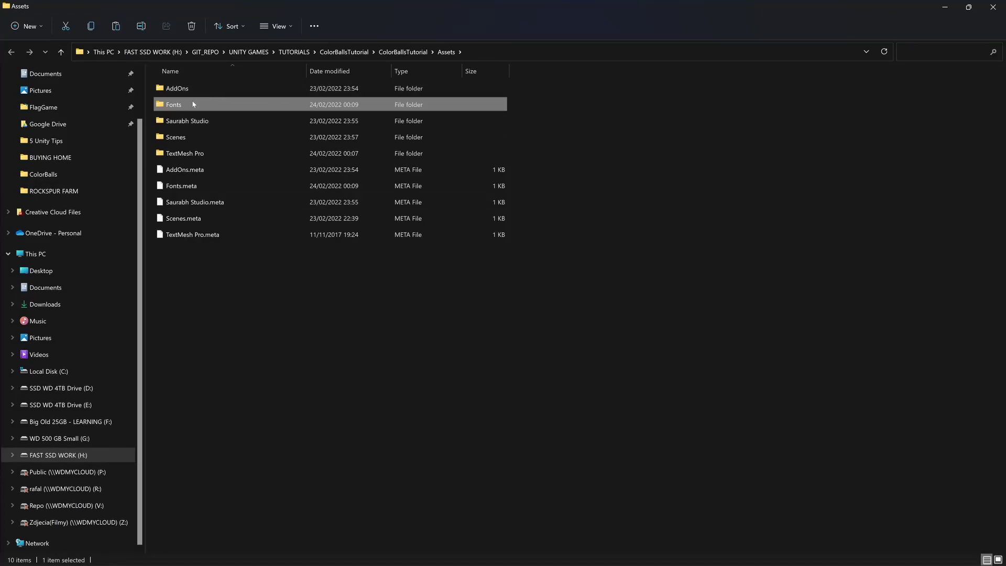
{"action": "double_click", "coordinate": [179, 104]}
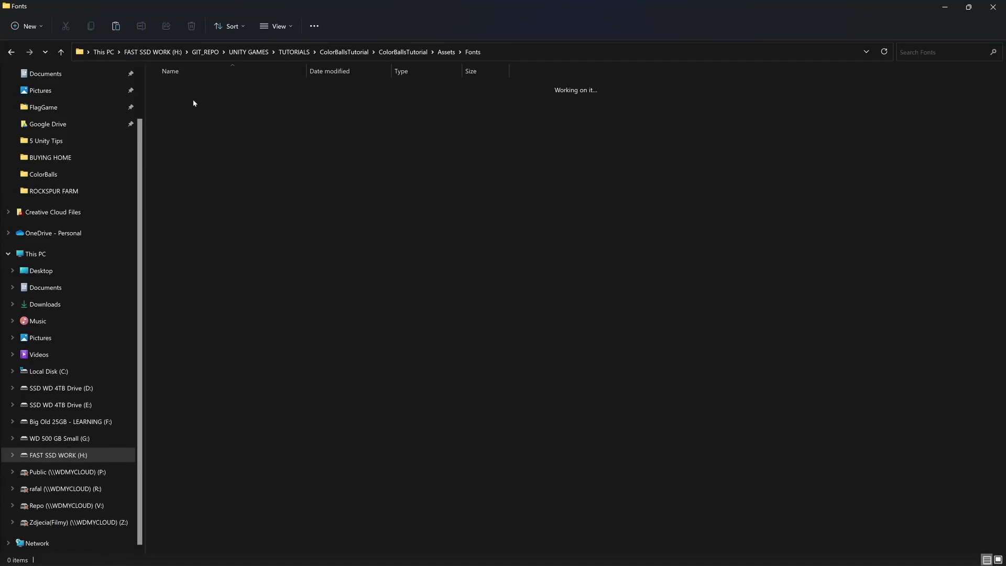
{"action": "right_click", "coordinate": [243, 119]}
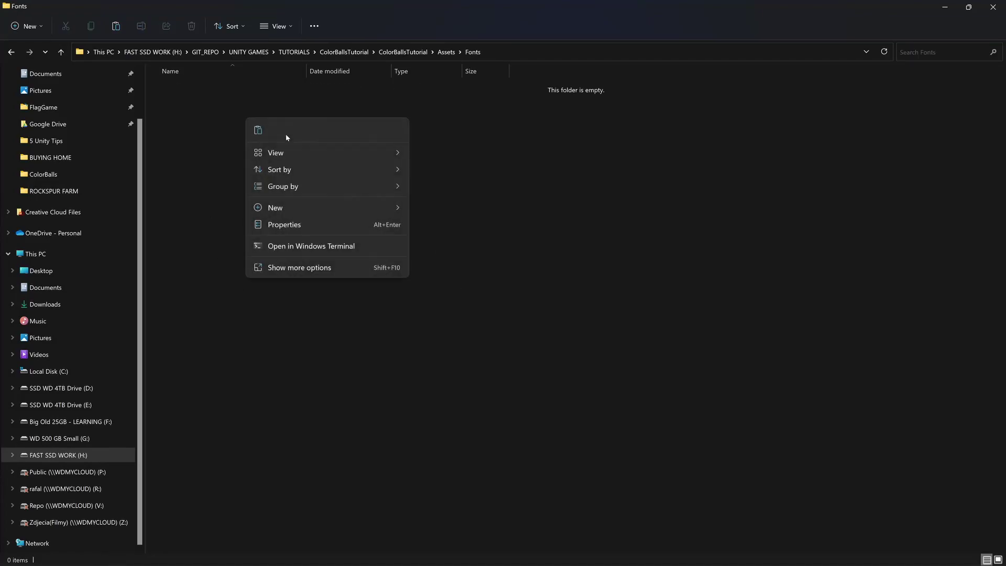
{"action": "left_click", "coordinate": [258, 131]}
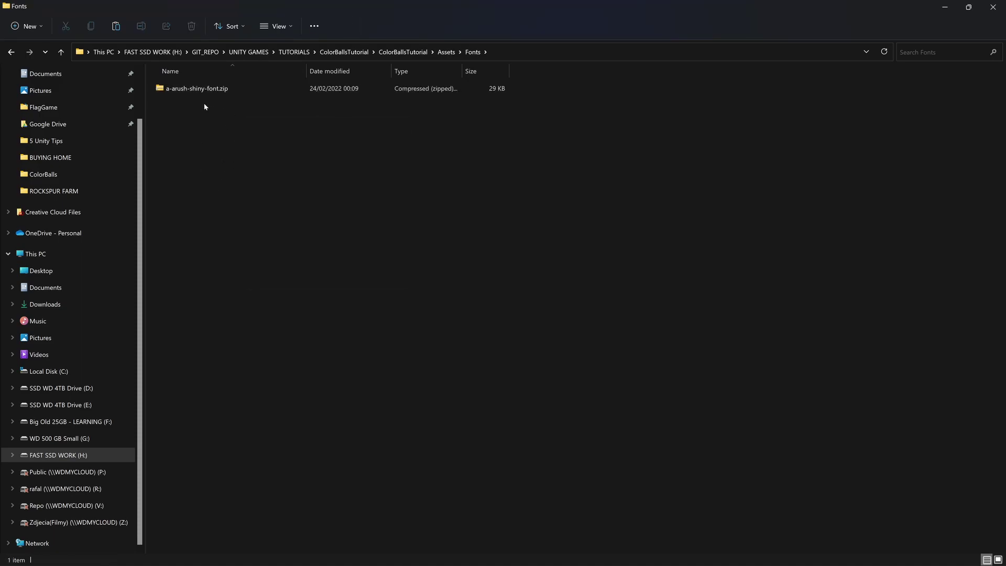
Extract a-arush-shiny-font.zip into its own subfolder of Fonts, without showing the extracted files when complete
{"action": "left_click", "coordinate": [202, 90]}
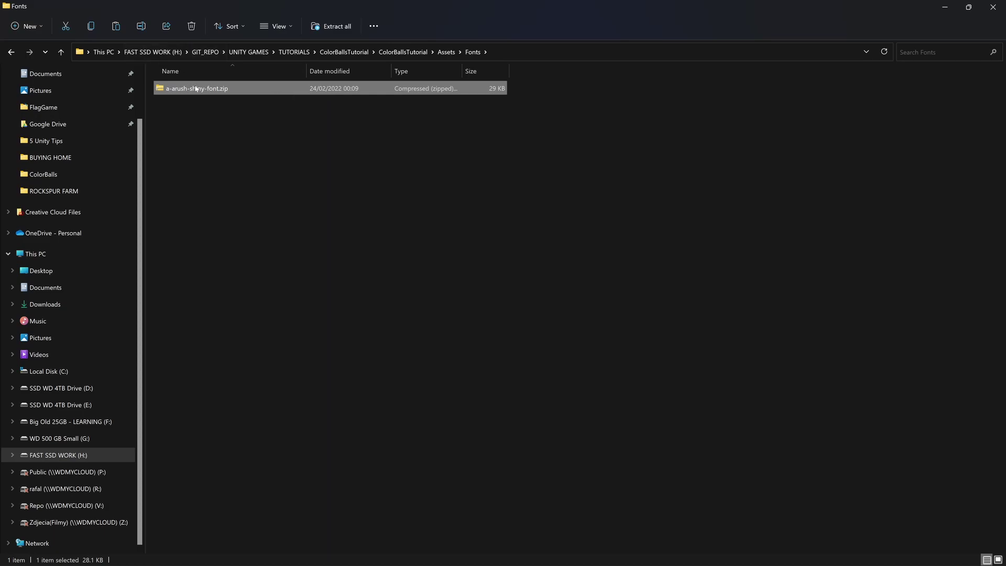
{"action": "right_click", "coordinate": [195, 87]}
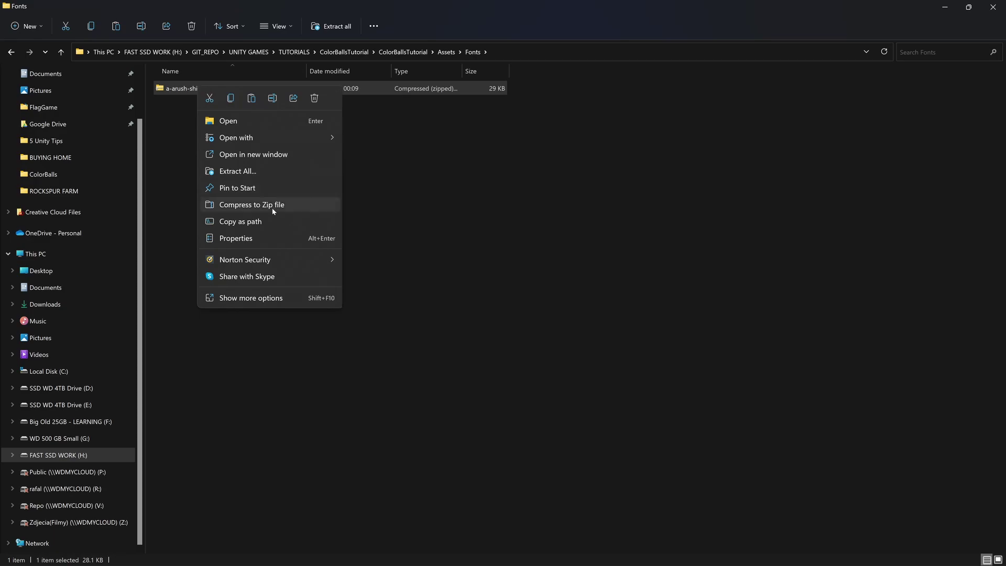
{"action": "left_click", "coordinate": [246, 176]}
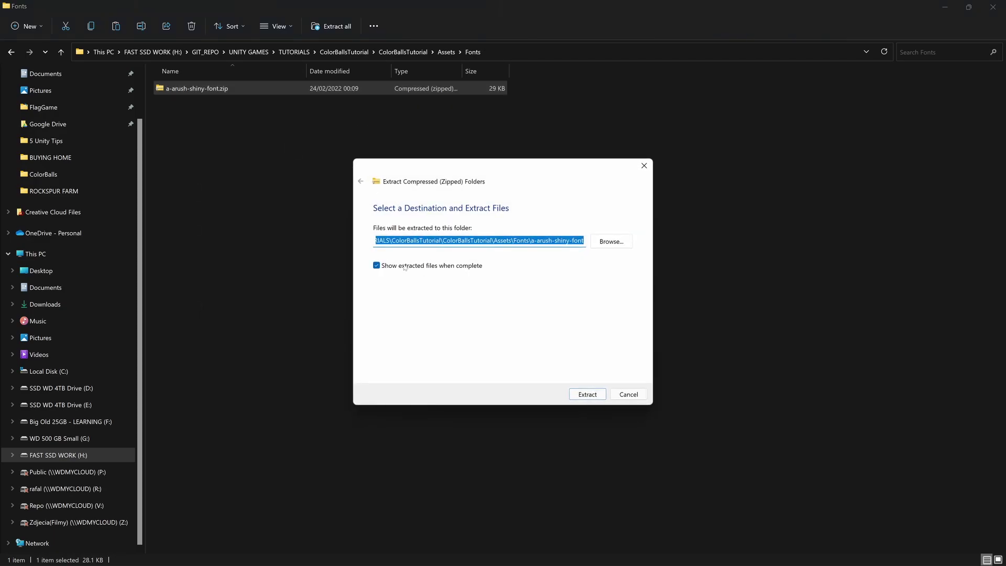
{"action": "left_click", "coordinate": [443, 266]}
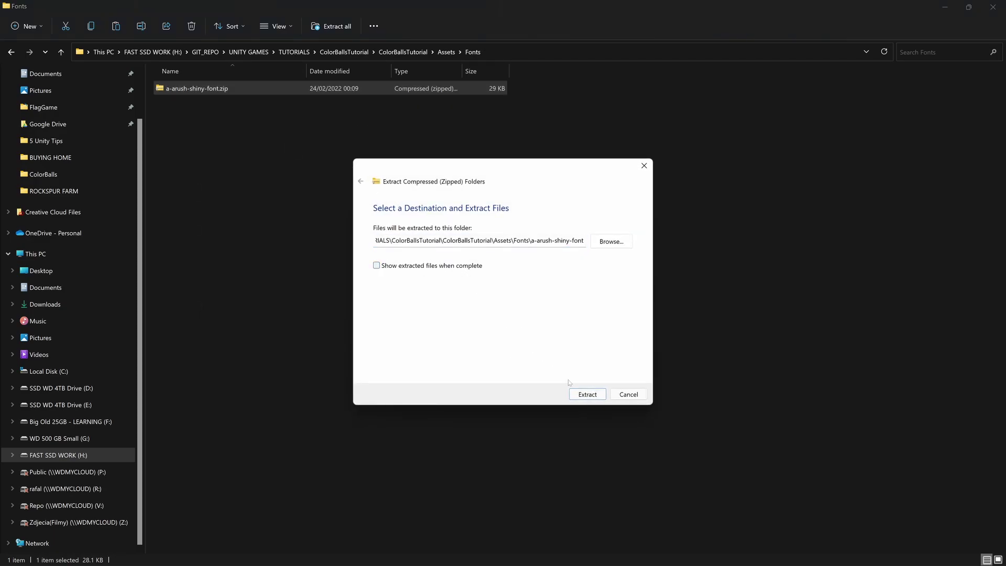
{"action": "left_click", "coordinate": [587, 394]}
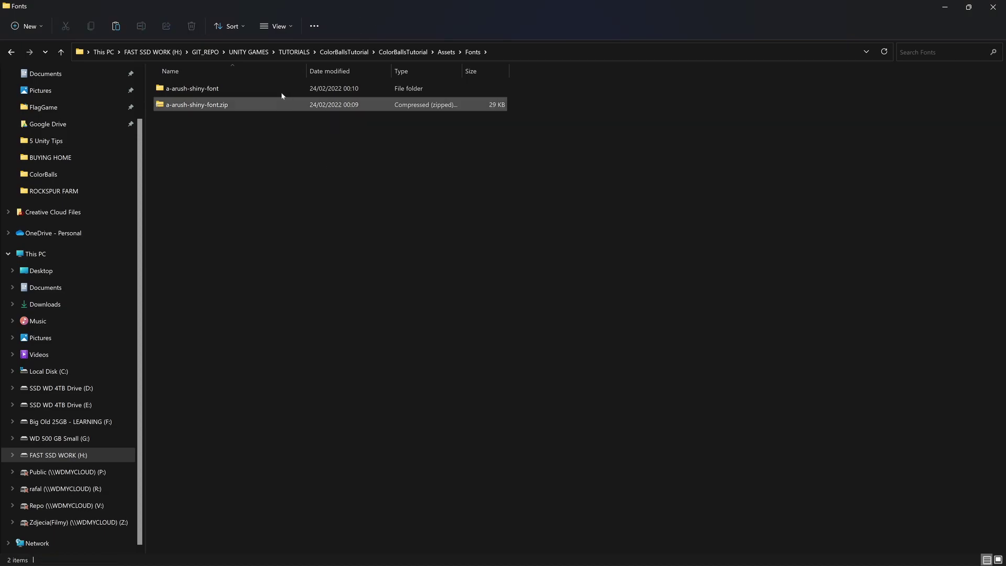
Check the extracted a-arush-shiny-font folder's contents and delete a-arush-shiny-font.zip from the Fonts folder
{"action": "double_click", "coordinate": [215, 89]}
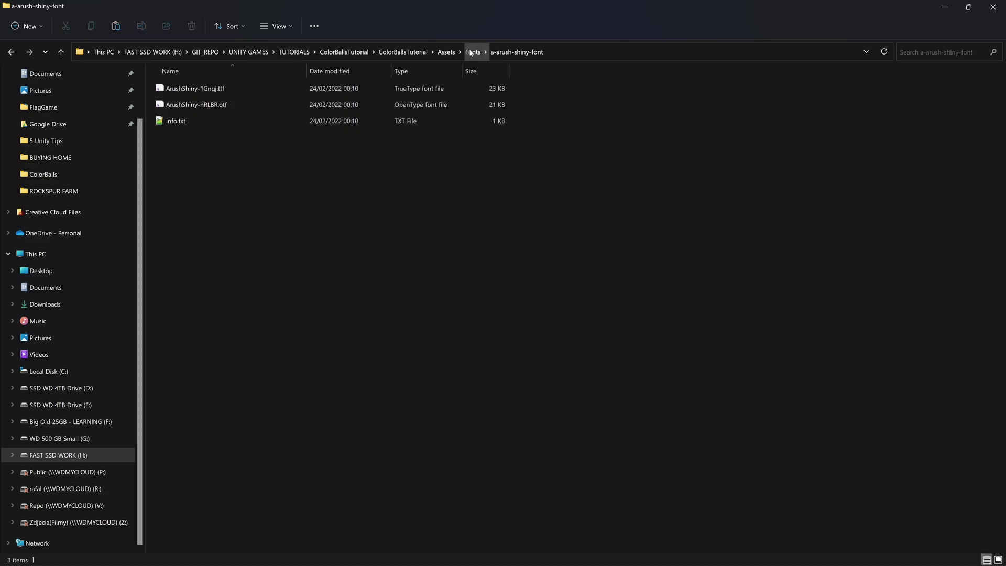
{"action": "left_click", "coordinate": [472, 52]}
{"action": "left_click", "coordinate": [223, 105]}
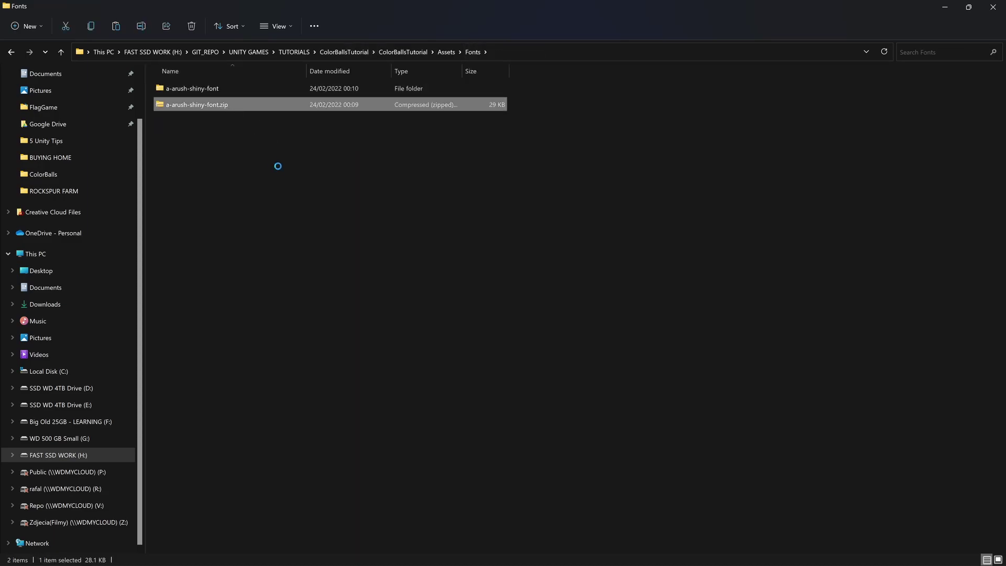
{"action": "key", "text": "Delete"}
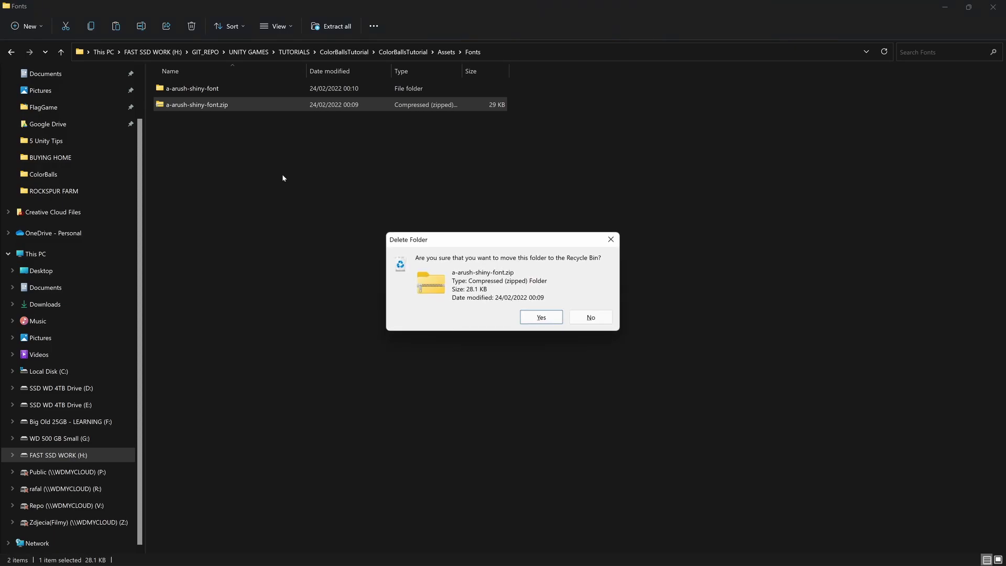
{"action": "key", "text": "Return"}
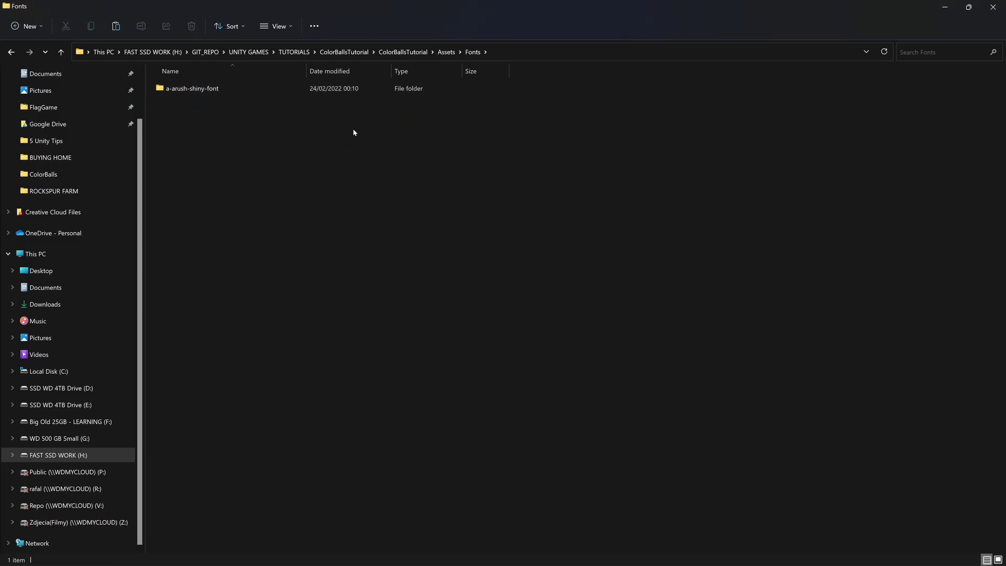
Return to Unity and open the imported a-arush-shiny-font folder inside Fonts
{"action": "left_click", "coordinate": [945, 8]}
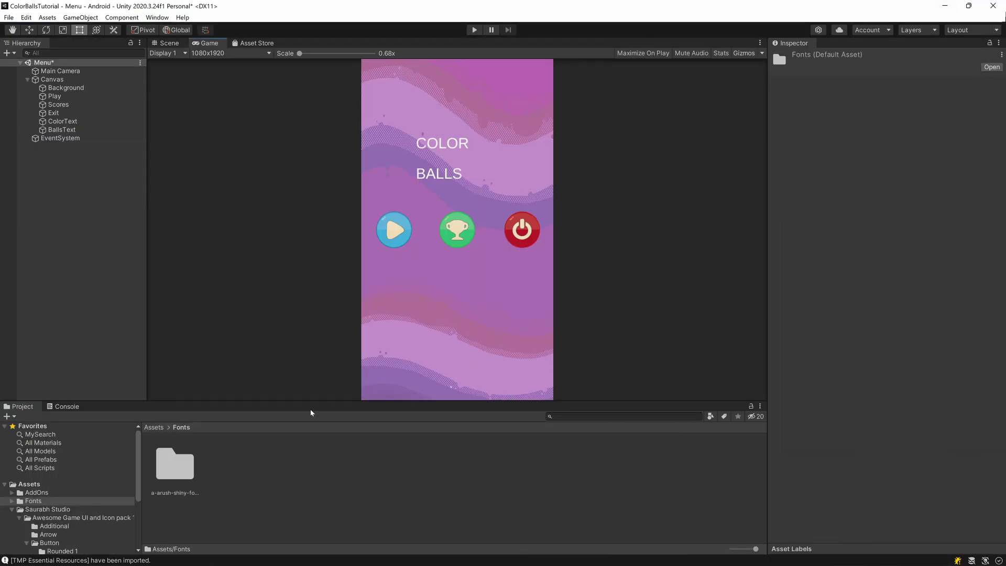
{"action": "double_click", "coordinate": [175, 464]}
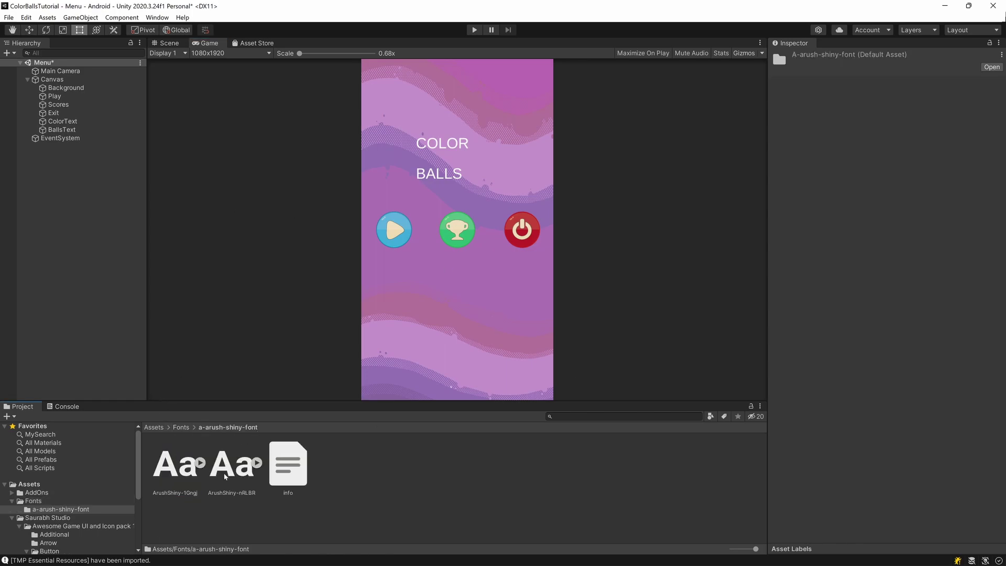
{"action": "left_click", "coordinate": [481, 488]}
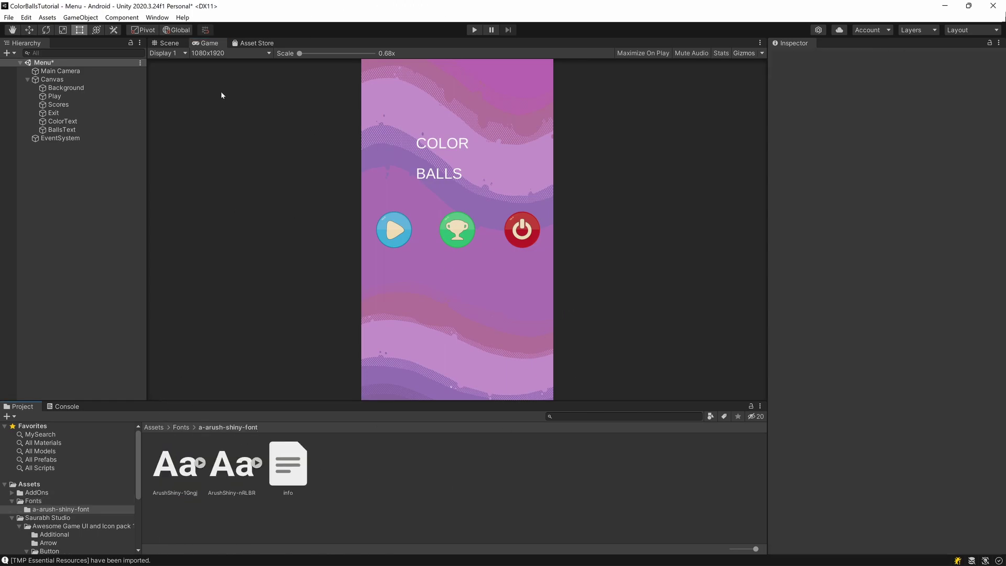
Try to create a TextMeshPro font asset from the a-arush-shiny-font folder and check the Console
{"action": "left_click", "coordinate": [75, 121]}
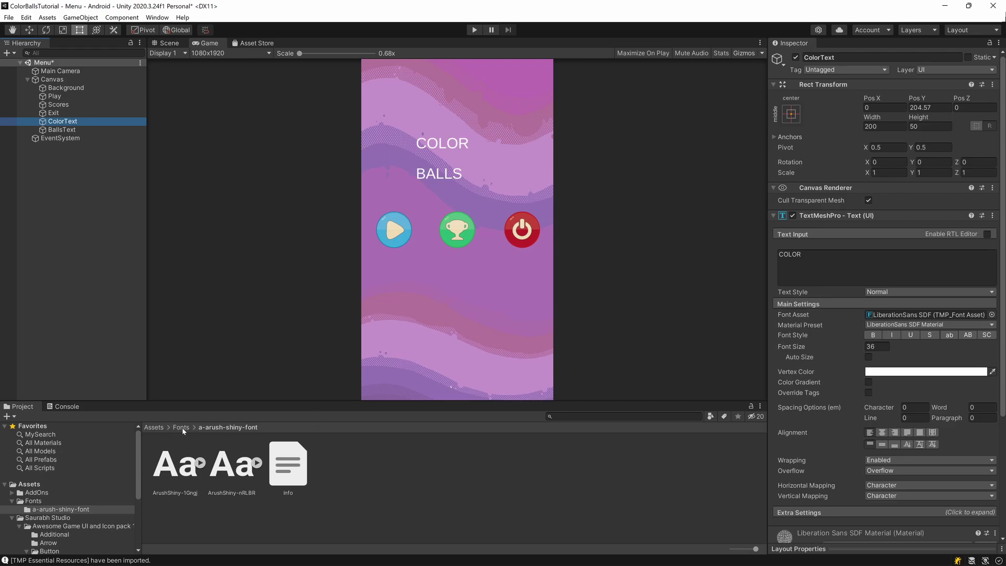
{"action": "right_click", "coordinate": [374, 453]}
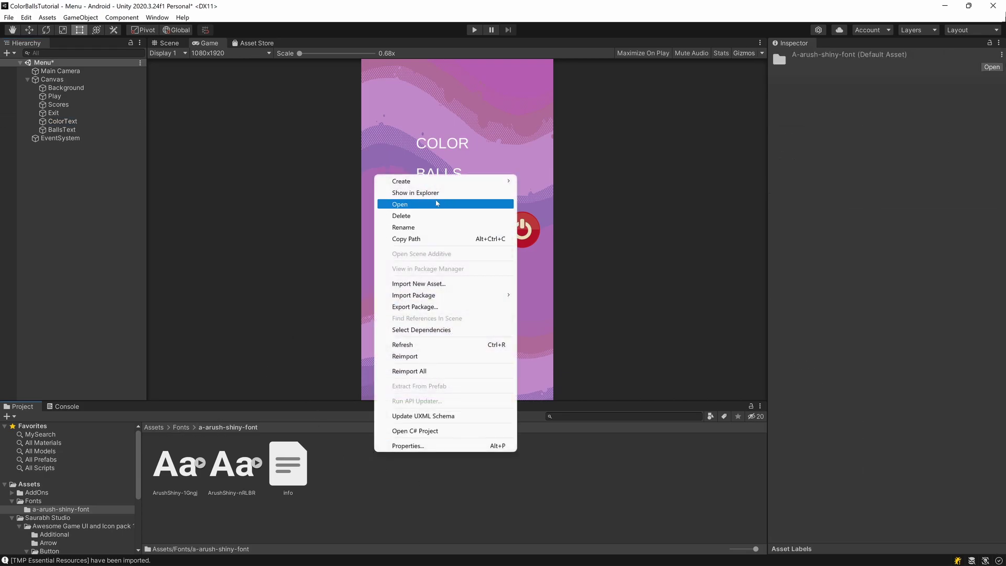
{"action": "mouse_move", "coordinate": [450, 185]}
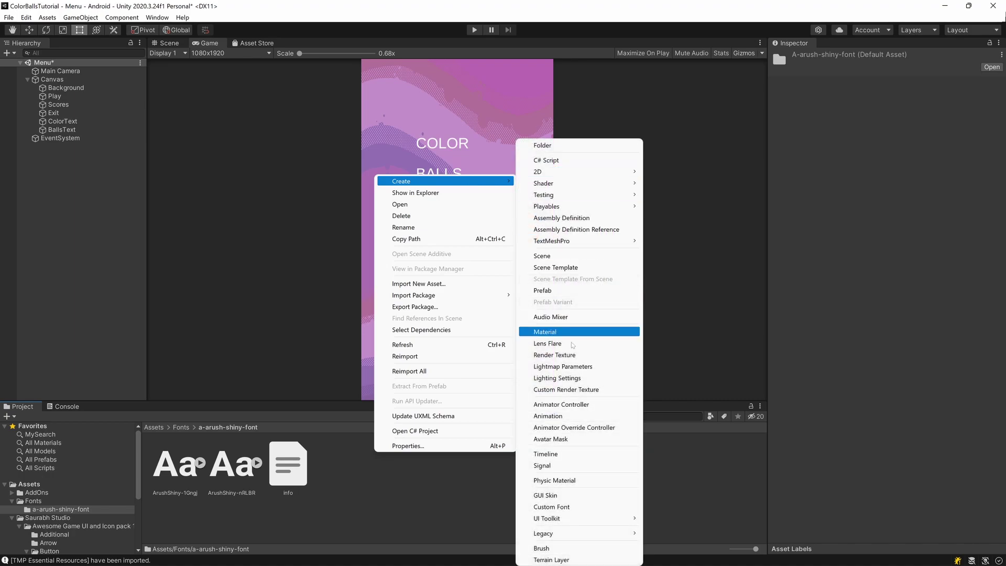
{"action": "mouse_move", "coordinate": [571, 242]}
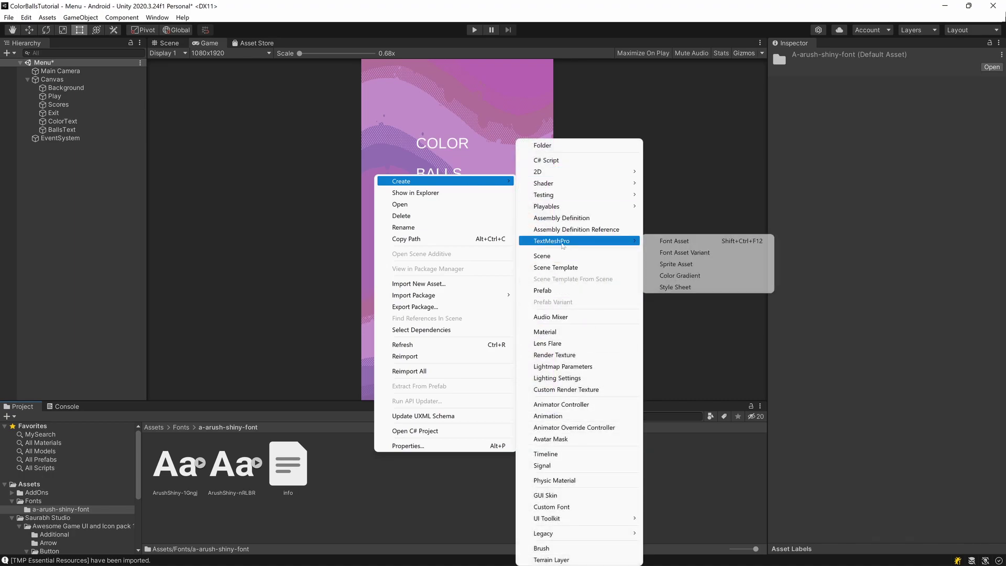
{"action": "left_click", "coordinate": [689, 242]}
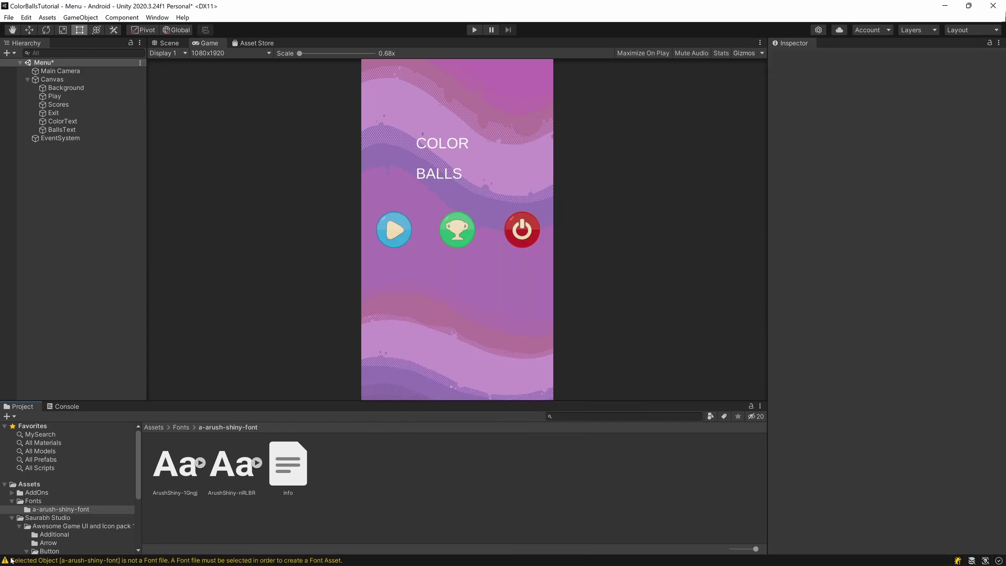
{"action": "left_click", "coordinate": [68, 404]}
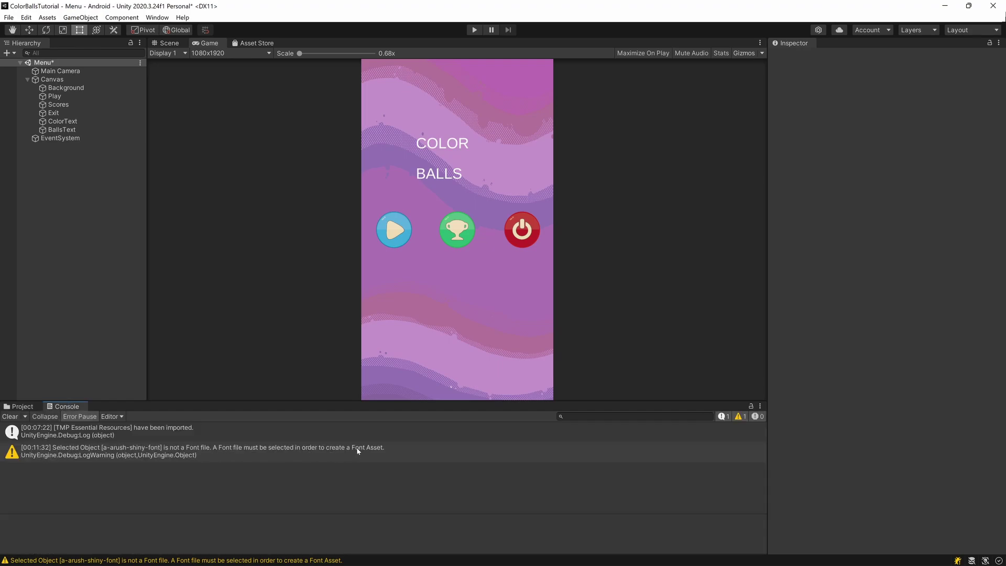
{"action": "left_click", "coordinate": [23, 406]}
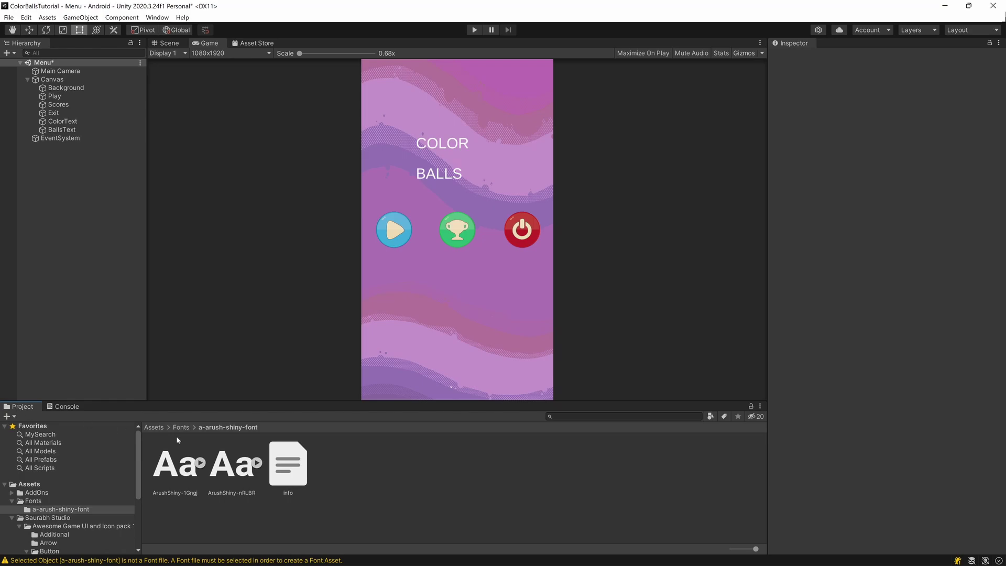
Create a TextMeshPro font asset from the ArushShiny-1Gngj font file
{"action": "left_click", "coordinate": [167, 468]}
{"action": "right_click", "coordinate": [167, 469]}
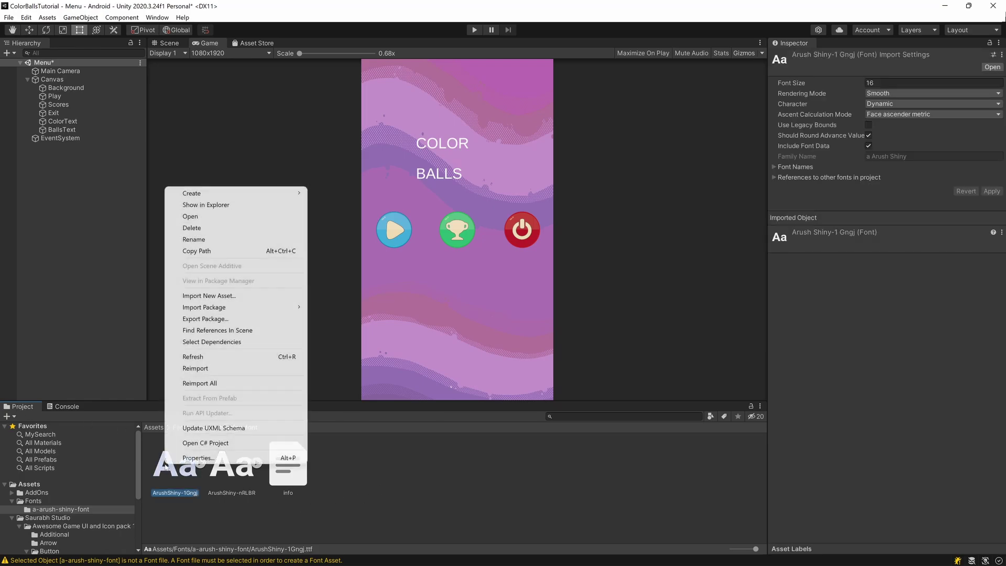
{"action": "mouse_move", "coordinate": [199, 193]}
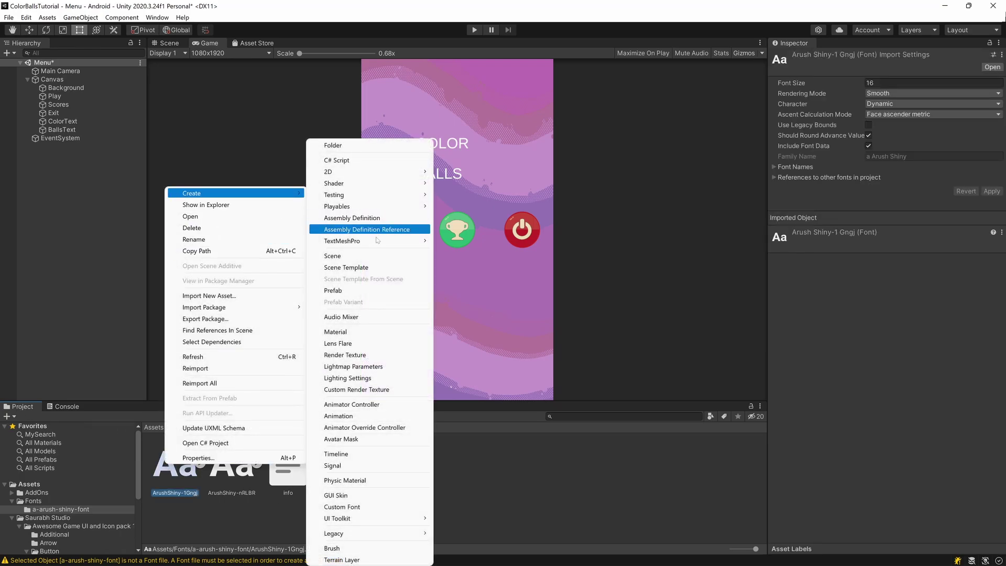
{"action": "mouse_move", "coordinate": [366, 240]}
{"action": "left_click", "coordinate": [471, 241]}
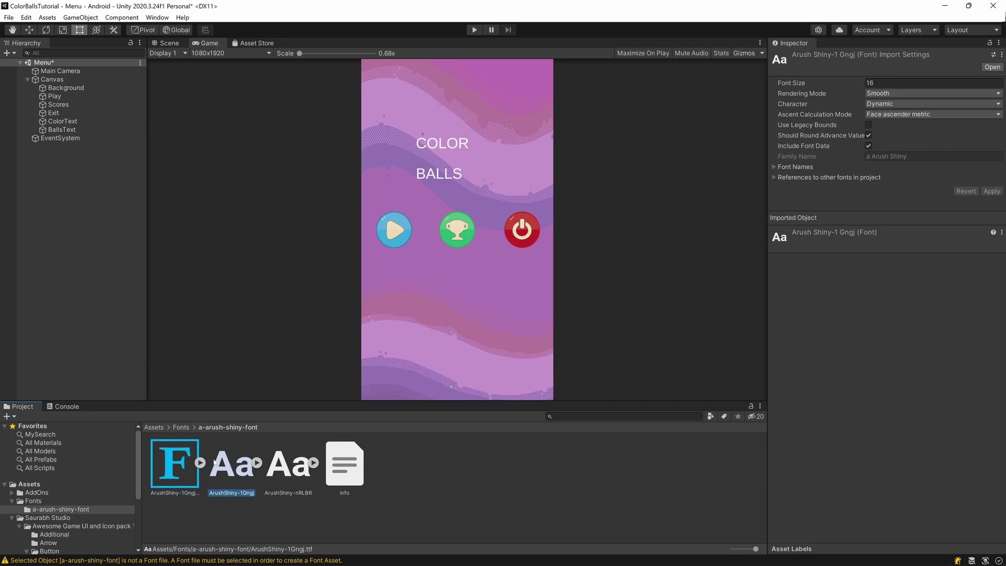
Create a TextMeshPro font asset from the ArushShiny-nRLBR font file
{"action": "left_click", "coordinate": [287, 471]}
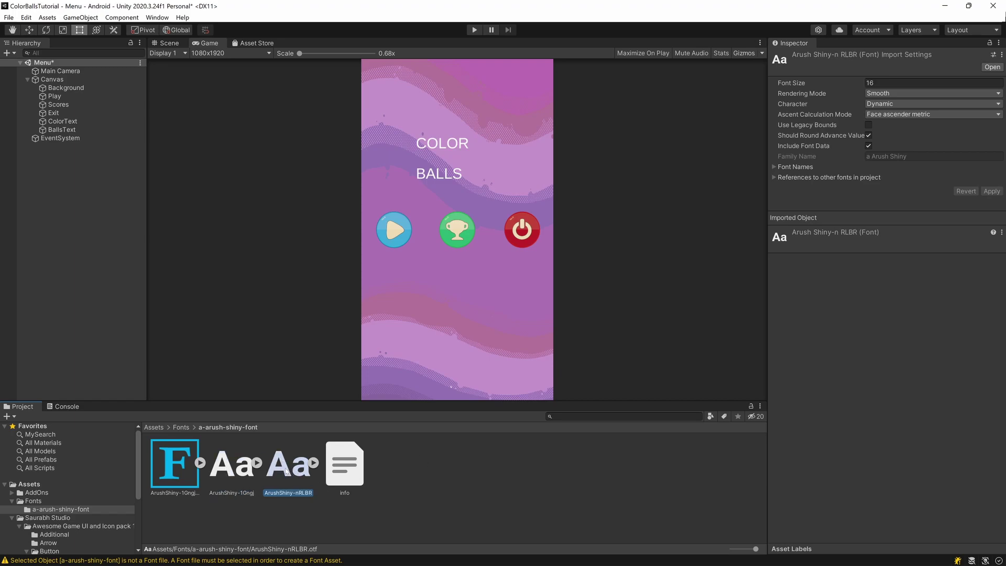
{"action": "right_click", "coordinate": [287, 471]}
{"action": "mouse_move", "coordinate": [323, 199]}
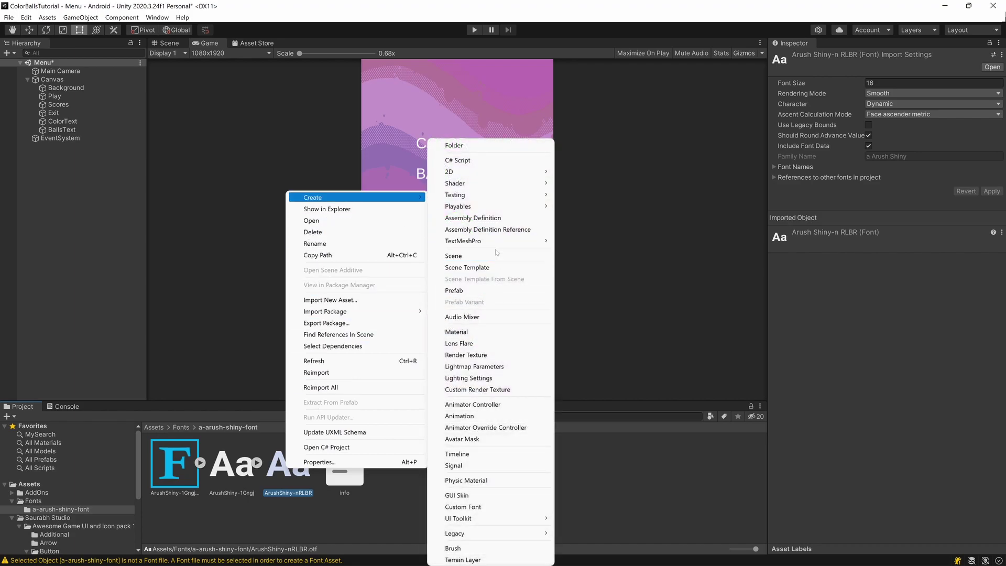
{"action": "mouse_move", "coordinate": [488, 244]}
{"action": "left_click", "coordinate": [580, 241]}
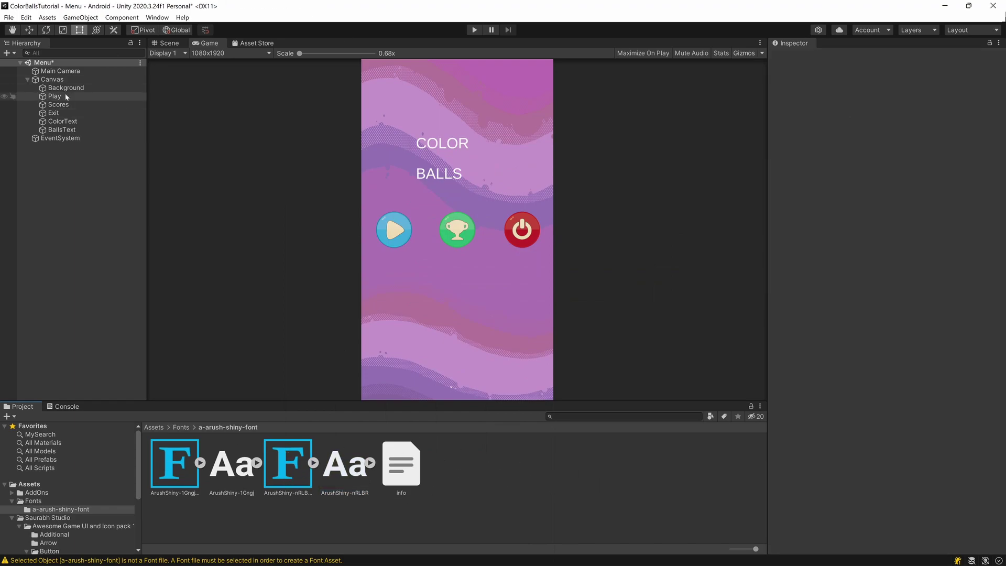
Assign the ArushShiny-1Gngj SDF font asset to both ColorText and BallsText
{"action": "left_click", "coordinate": [57, 122]}
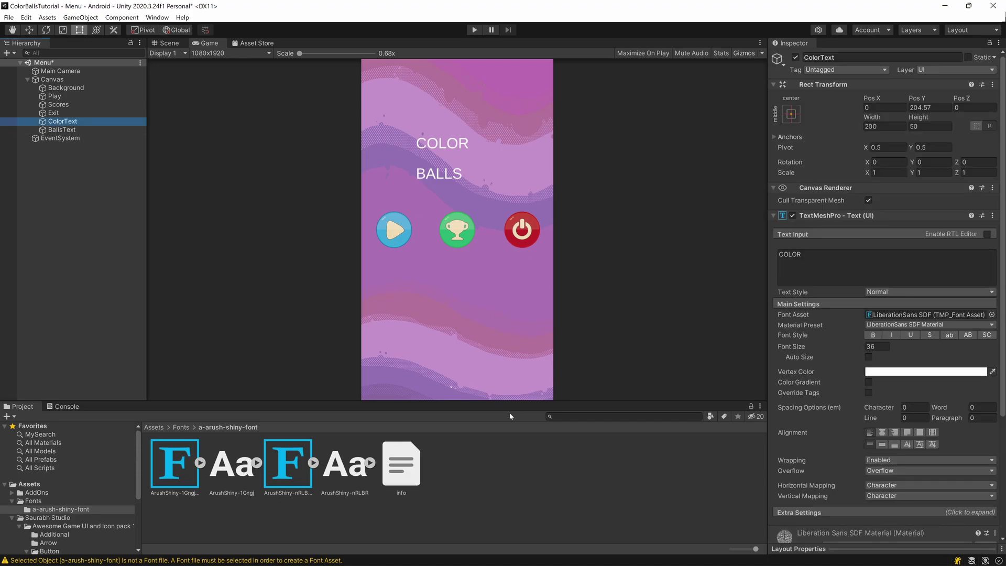
{"action": "left_click", "coordinate": [177, 464]}
{"action": "left_click_drag", "start_coordinate": [176, 465], "coordinate": [899, 316]}
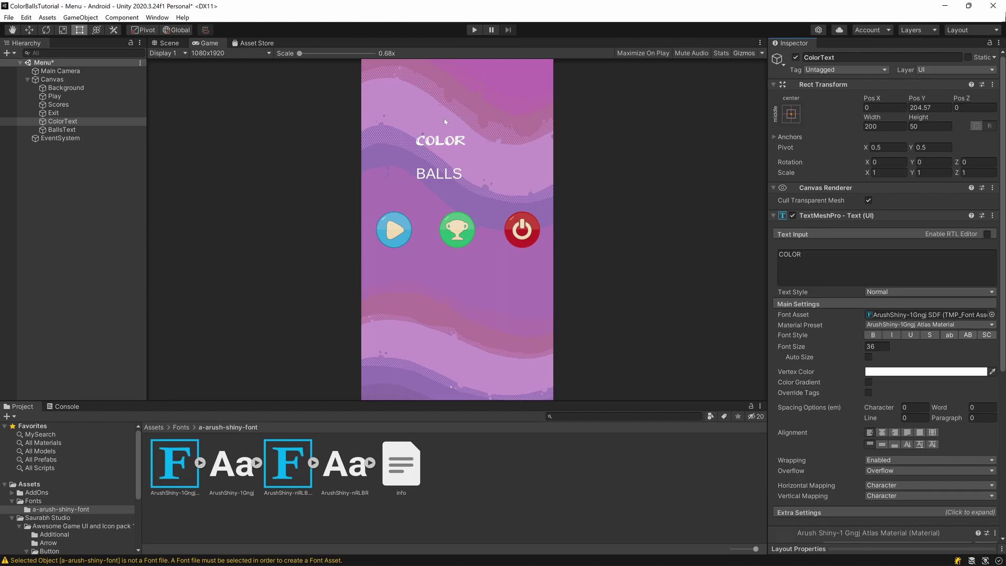
{"action": "left_click", "coordinate": [66, 130]}
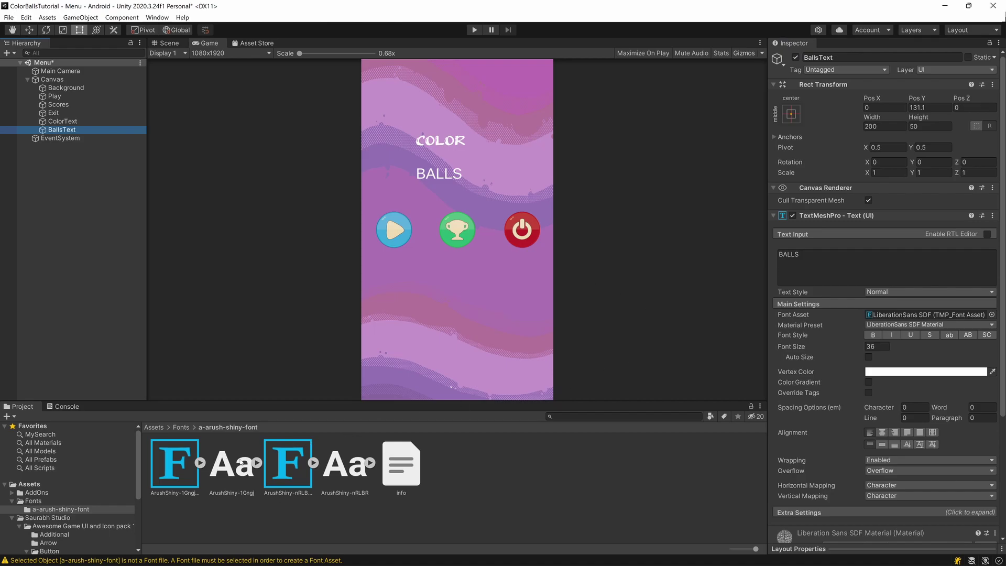
{"action": "left_click_drag", "start_coordinate": [176, 465], "coordinate": [900, 317]}
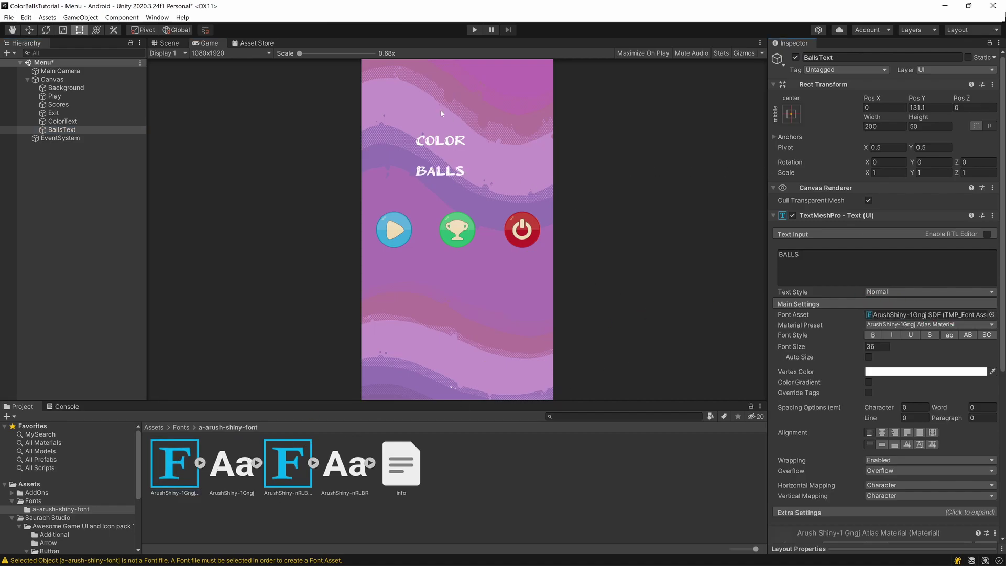
Raise ColorText to a Pos Y of about 291 and resize it to 400 wide by 200 high
{"action": "left_click", "coordinate": [66, 122]}
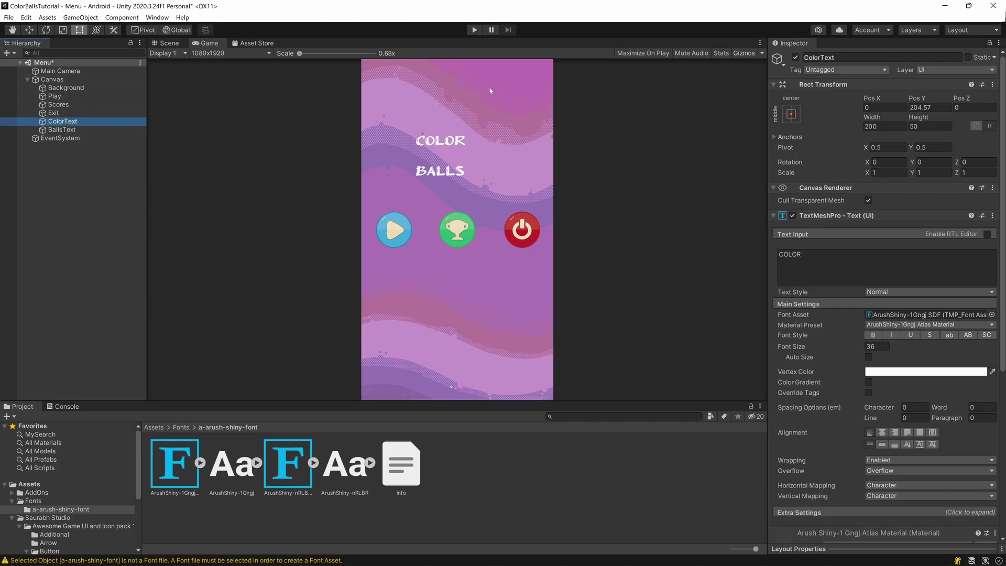
{"action": "left_click", "coordinate": [929, 107]}
{"action": "type", "text": "274.17"}
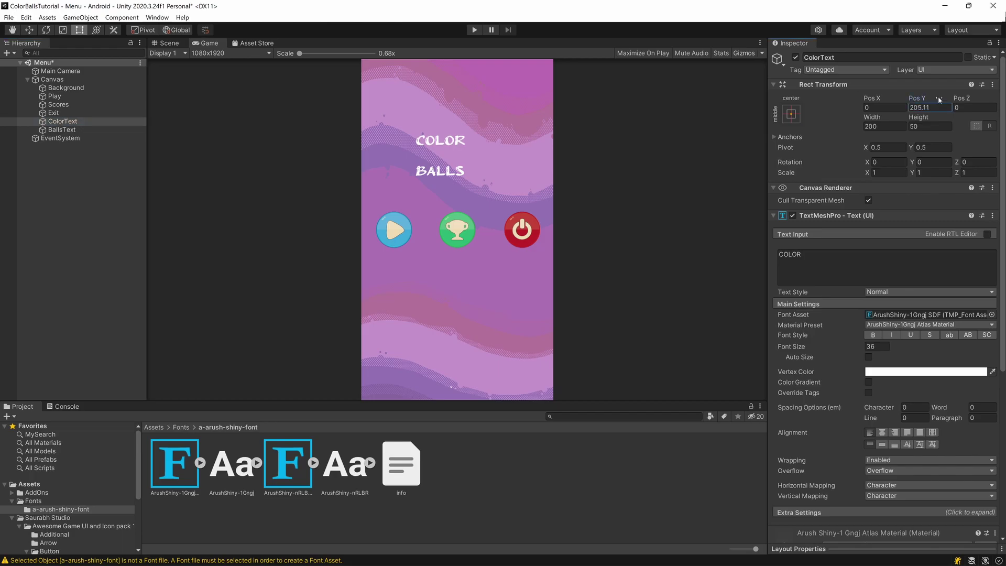
{"action": "key", "text": "Return"}
{"action": "left_click_drag", "start_coordinate": [913, 98], "coordinate": [927, 98]}
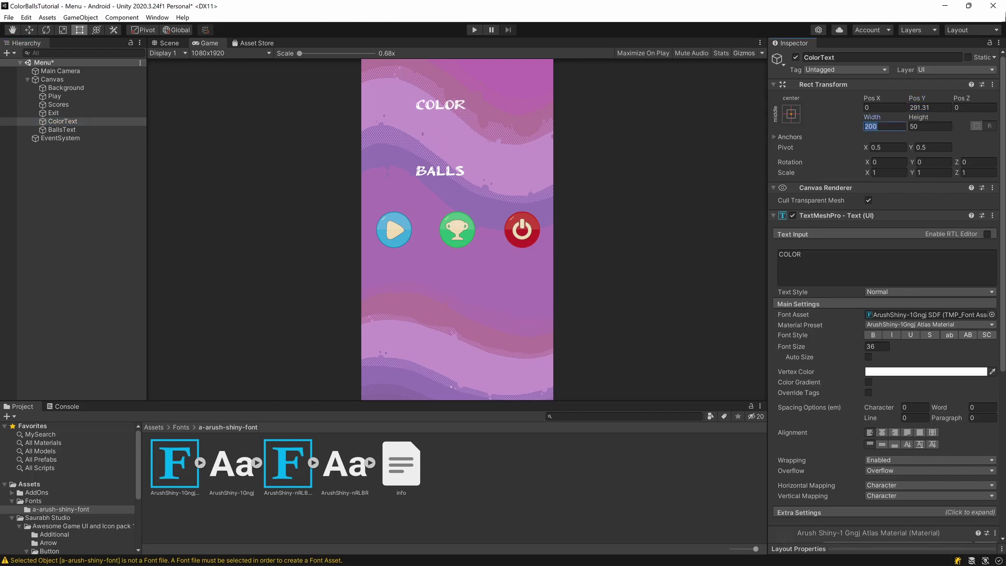
{"action": "type", "text": "400"}
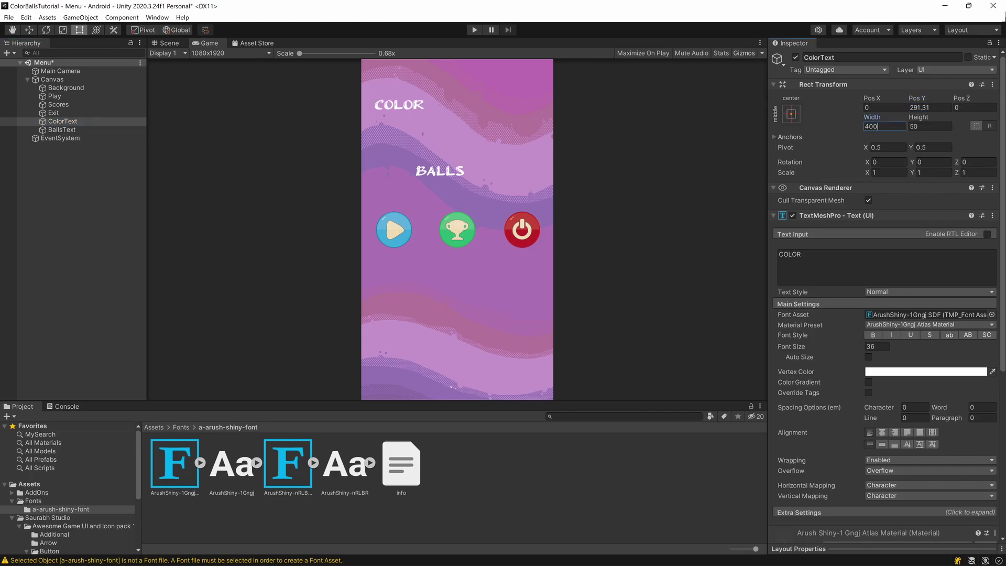
{"action": "key", "text": "Tab"}
{"action": "type", "text": "200"}
Set ColorText's font size to 105 and reposition it at about Pos X 30, Pos Y 271
{"action": "left_click", "coordinate": [876, 346]}
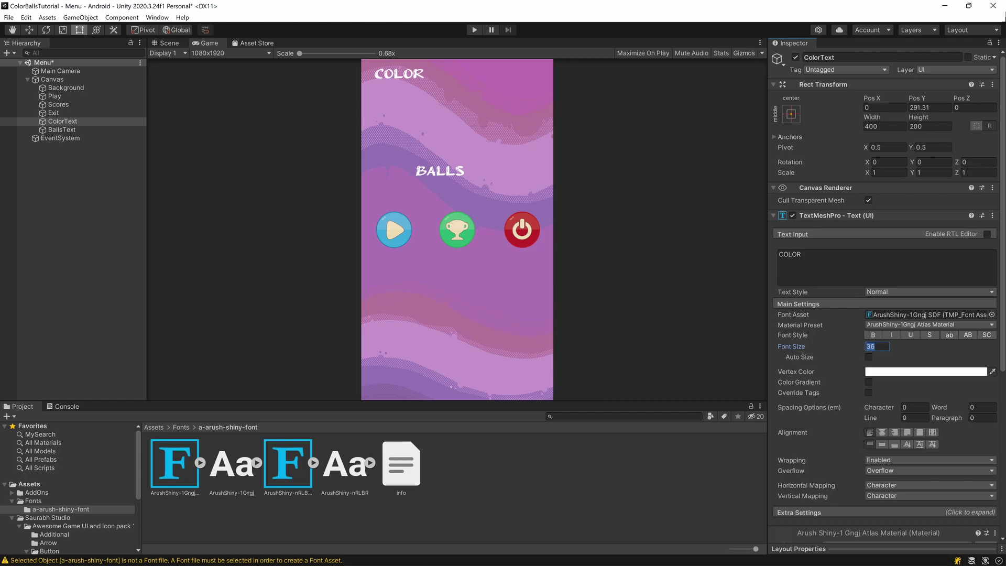
{"action": "type", "text": "75"}
{"action": "key", "text": "BackSpace"}
{"action": "key", "text": "BackSpace"}
{"action": "type", "text": "105"}
{"action": "left_click_drag", "start_coordinate": [911, 105], "coordinate": [365, 148]}
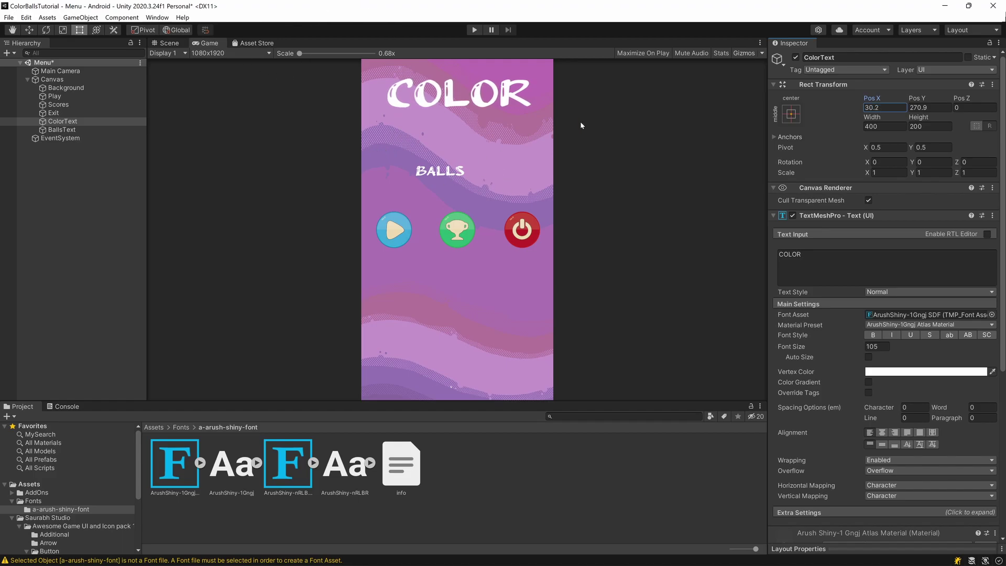
Resize BallsText to 400 wide by 200 high
{"action": "left_click", "coordinate": [65, 129]}
{"action": "left_click", "coordinate": [878, 126]}
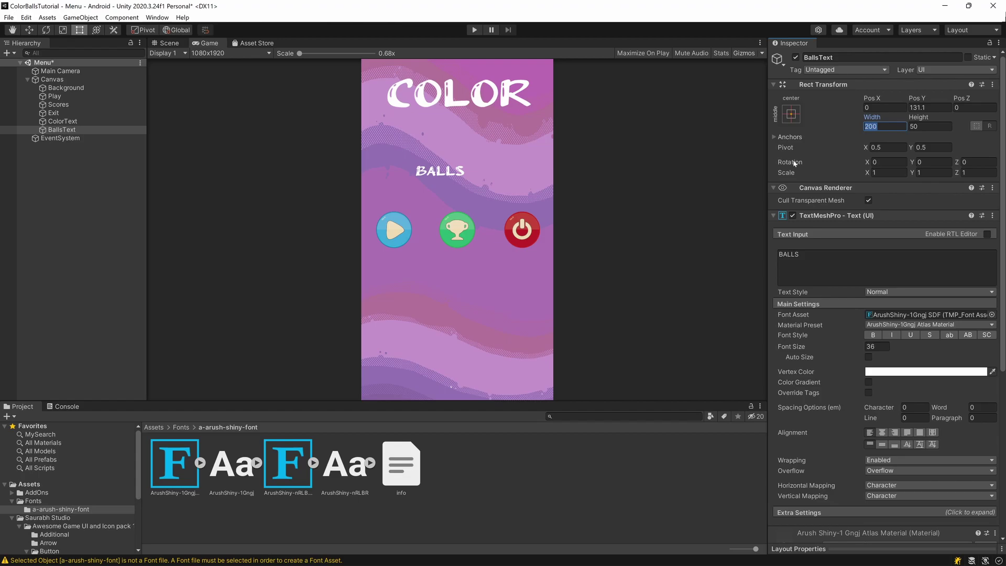
{"action": "type", "text": "400"}
{"action": "key", "text": "Tab"}
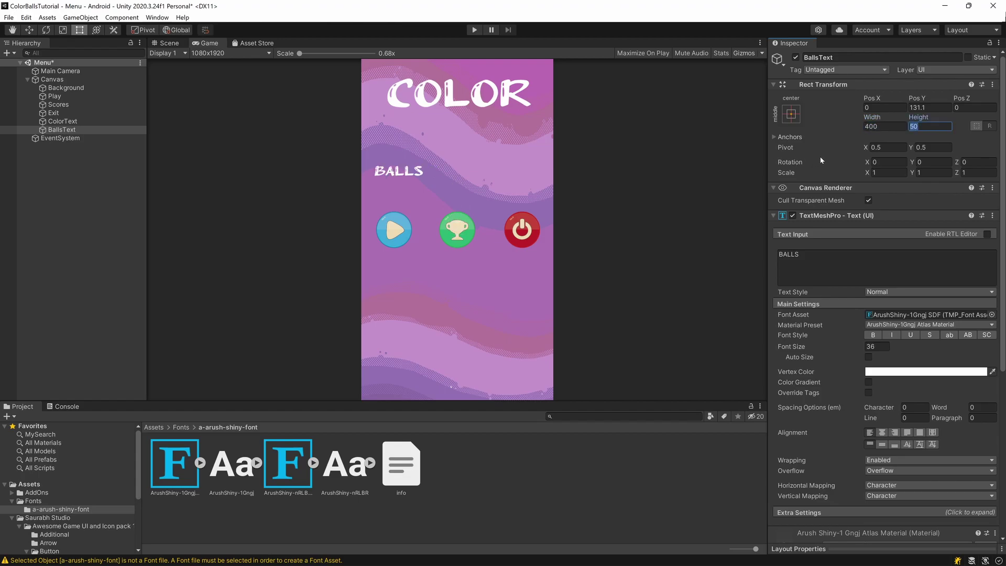
{"action": "type", "text": "200"}
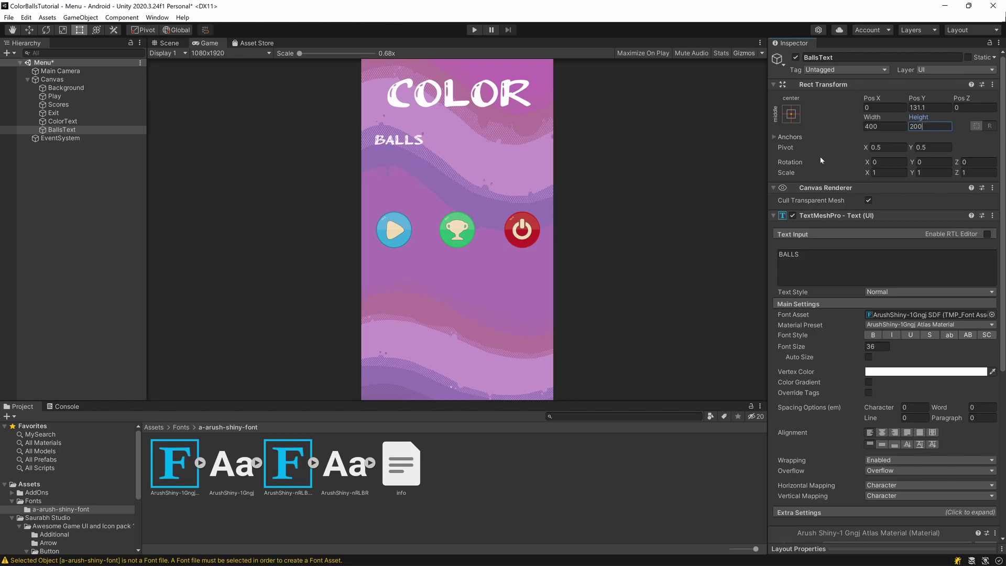
Set BallsText's font size to 105 and reposition it at about Pos X 38, Pos Y 128
{"action": "left_click", "coordinate": [876, 346]}
{"action": "key", "text": "ctrl+a"}
{"action": "type", "text": "105"}
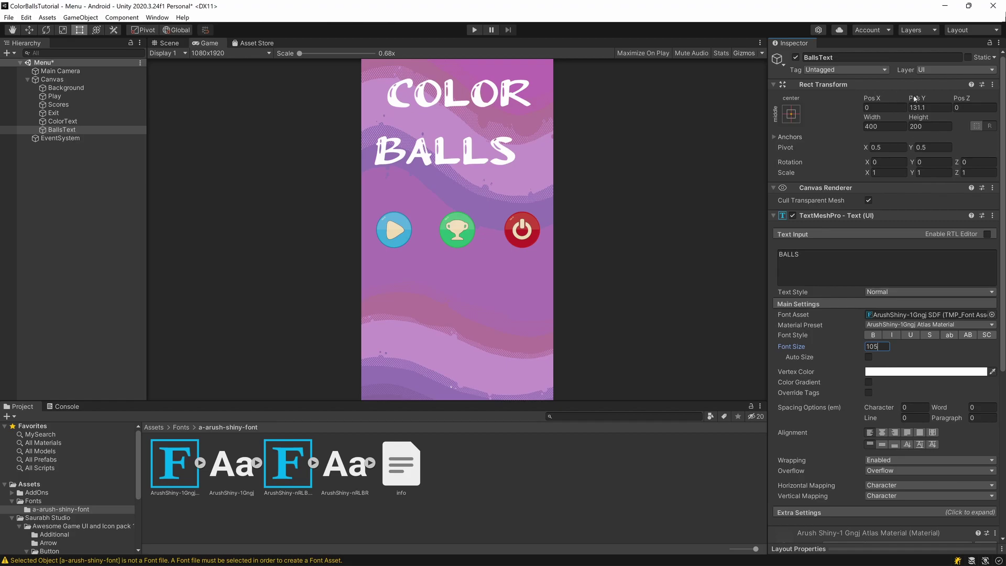
{"action": "left_click_drag", "start_coordinate": [875, 98], "coordinate": [152, 107]}
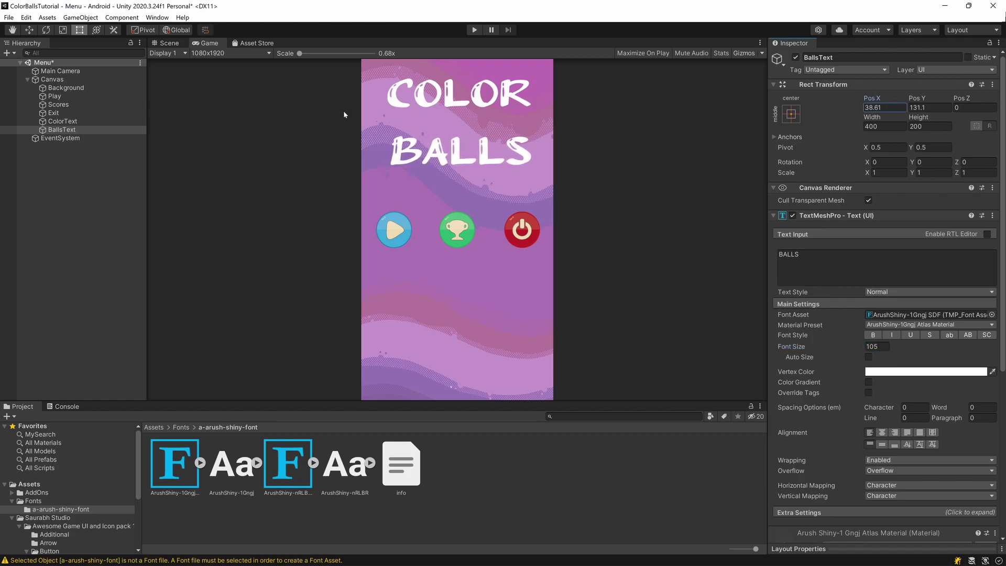
{"action": "left_click_drag", "start_coordinate": [917, 97], "coordinate": [869, 136]}
Change BallsText's vertex color to a golden yellow
{"action": "left_click", "coordinate": [902, 373]}
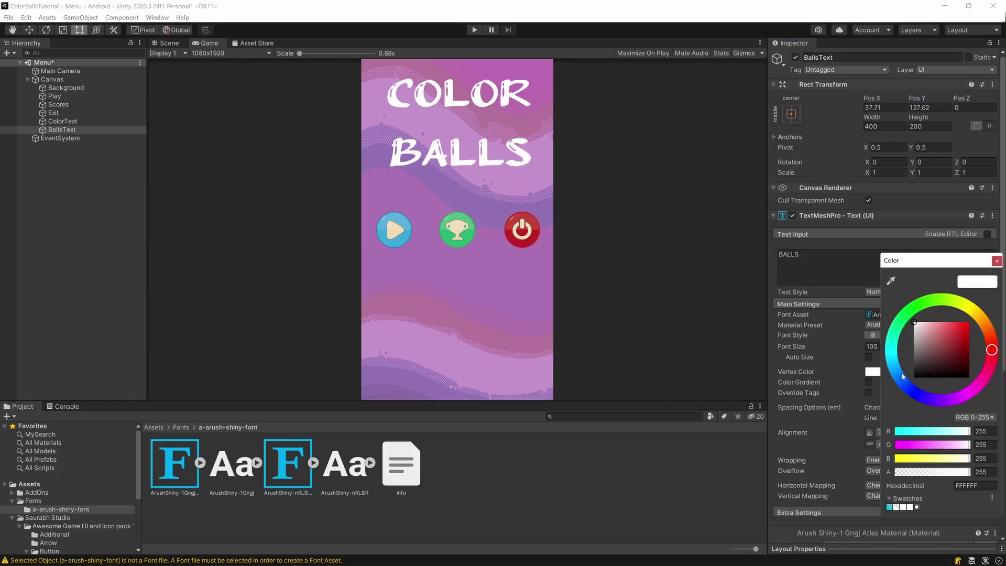
{"action": "mouse_move", "coordinate": [948, 331]}
{"action": "left_mouse_down"}
{"action": "mouse_move", "coordinate": [959, 337]}
{"action": "mouse_move", "coordinate": [943, 348]}
{"action": "mouse_move", "coordinate": [980, 320]}
{"action": "mouse_move", "coordinate": [968, 324]}
{"action": "mouse_move", "coordinate": [974, 312]}
{"action": "left_mouse_up"}
{"action": "scroll", "coordinate": [907, 187], "scroll_direction": "down", "scroll_amount": 5}
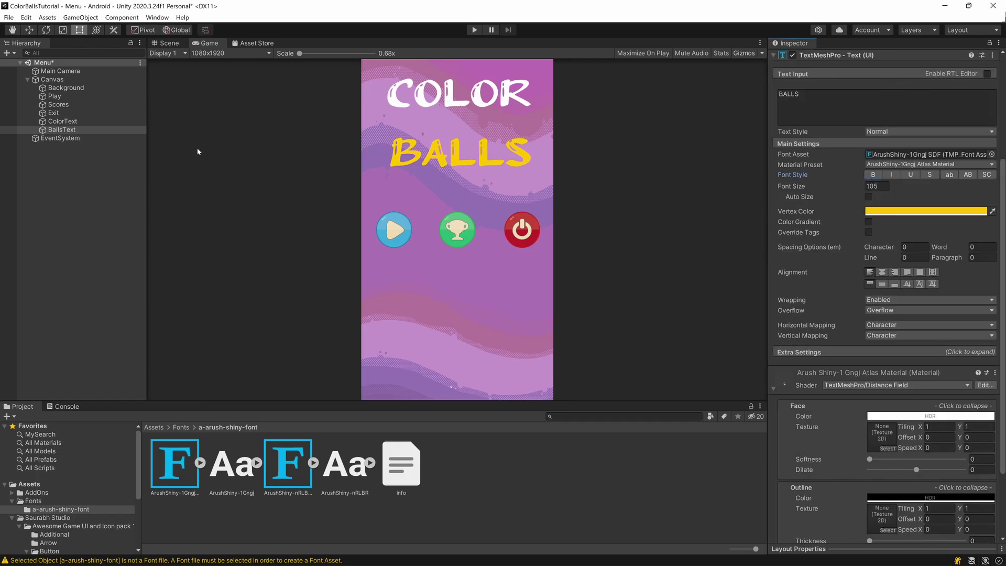
Change ColorText's vertex color to dark blue 0005D2
{"action": "left_click", "coordinate": [99, 121]}
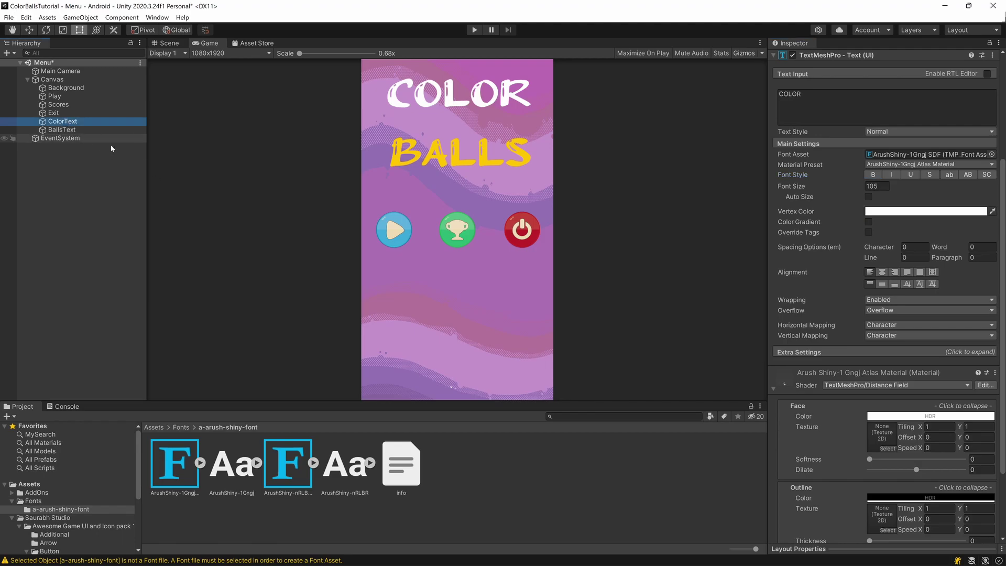
{"action": "left_click", "coordinate": [949, 211]}
{"action": "left_click_drag", "start_coordinate": [950, 288], "coordinate": [969, 274]}
{"action": "left_click", "coordinate": [966, 248]}
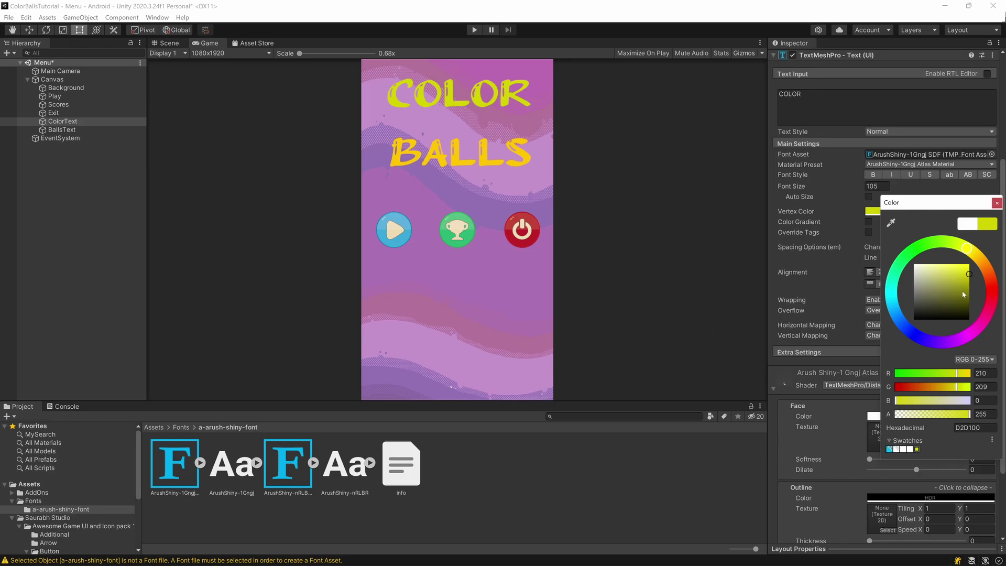
{"action": "left_click_drag", "start_coordinate": [985, 268], "coordinate": [976, 252]}
{"action": "left_click", "coordinate": [915, 334]}
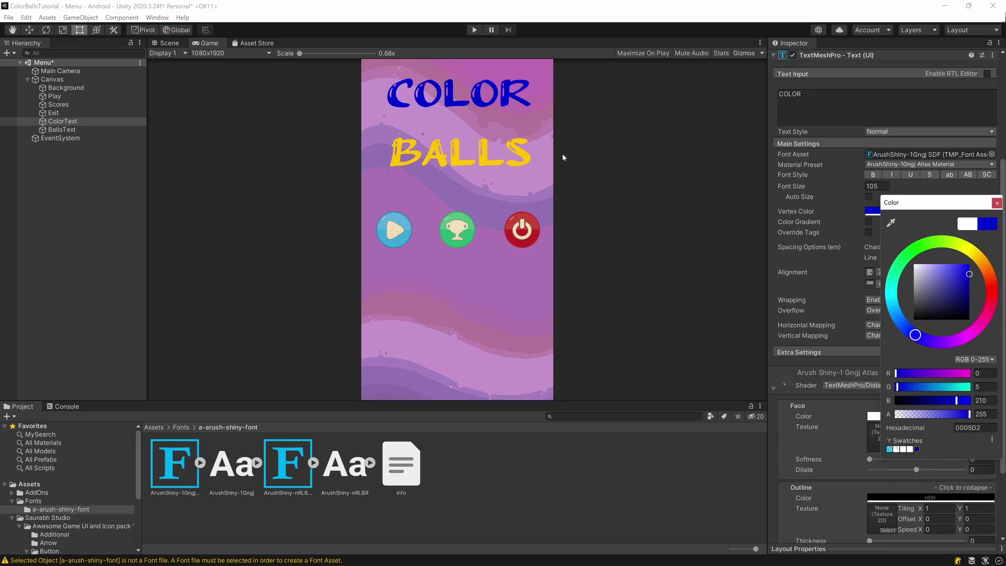
{"action": "left_click", "coordinate": [668, 224]}
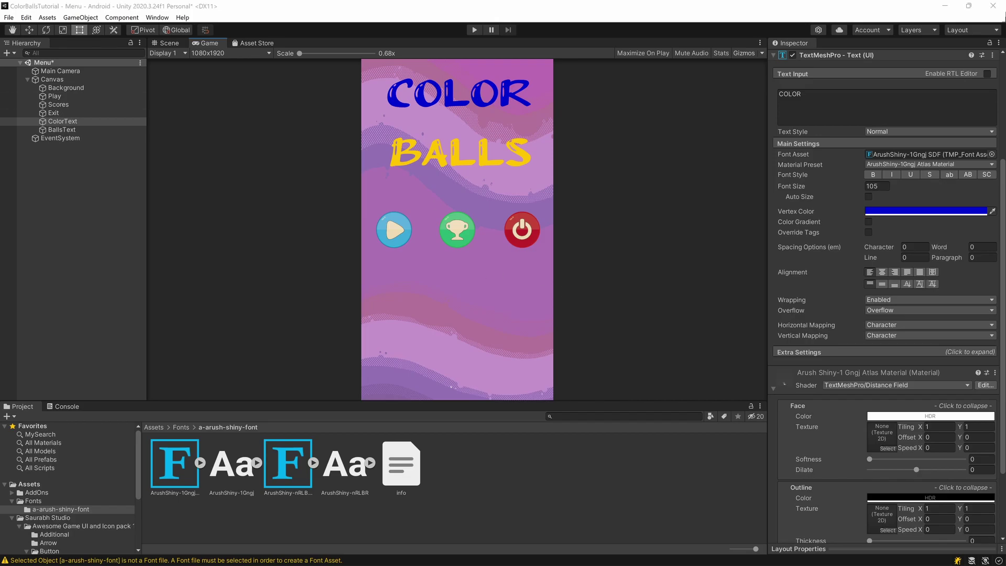
Add a UI Button to the Canvas and name it SoundButton
{"action": "right_click", "coordinate": [52, 79]}
{"action": "mouse_move", "coordinate": [123, 299]}
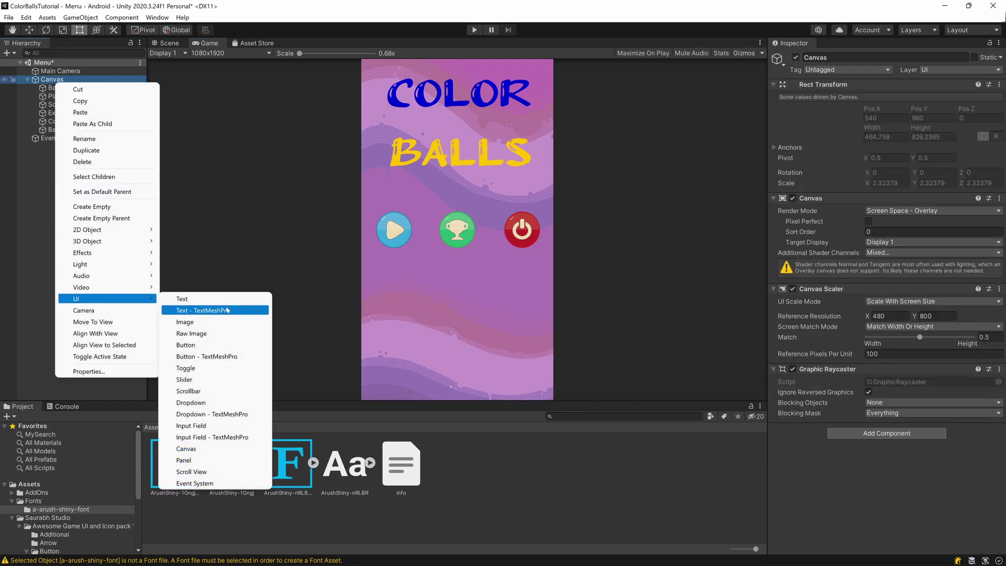
{"action": "left_click", "coordinate": [186, 345]}
{"action": "key", "text": "Return"}
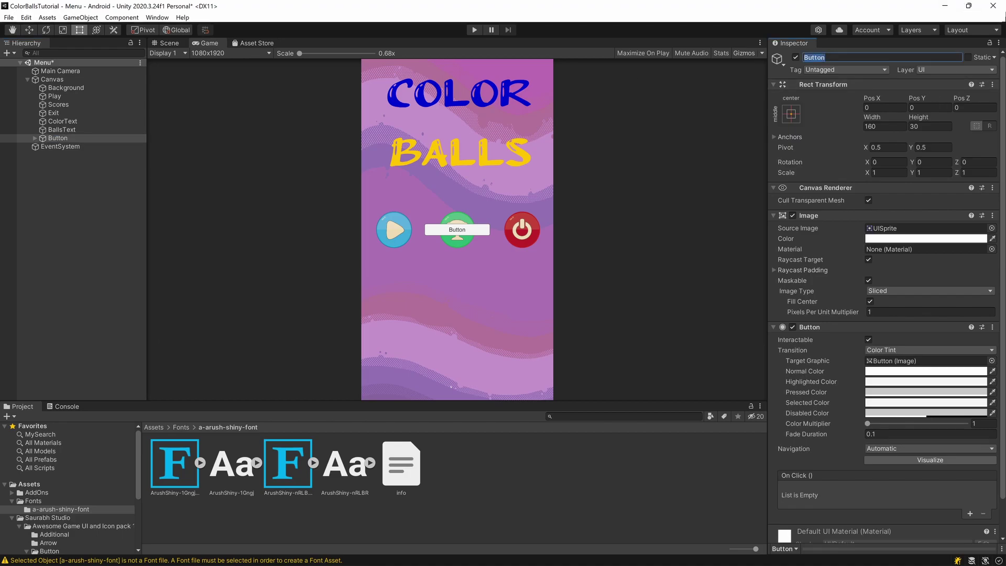
{"action": "type", "text": "SoundButton"}
{"action": "key", "text": "Return"}
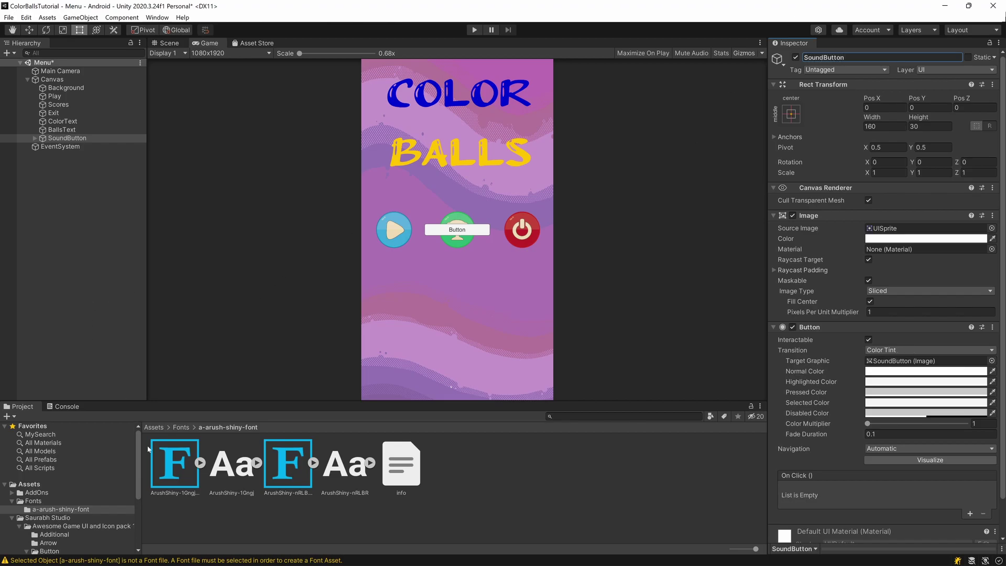
Compare the Rounded icon folders in the Awesome Game UI and Icon pack's Button folder and open Rounded 4
{"action": "scroll", "coordinate": [81, 480], "scroll_direction": "down", "scroll_amount": 5}
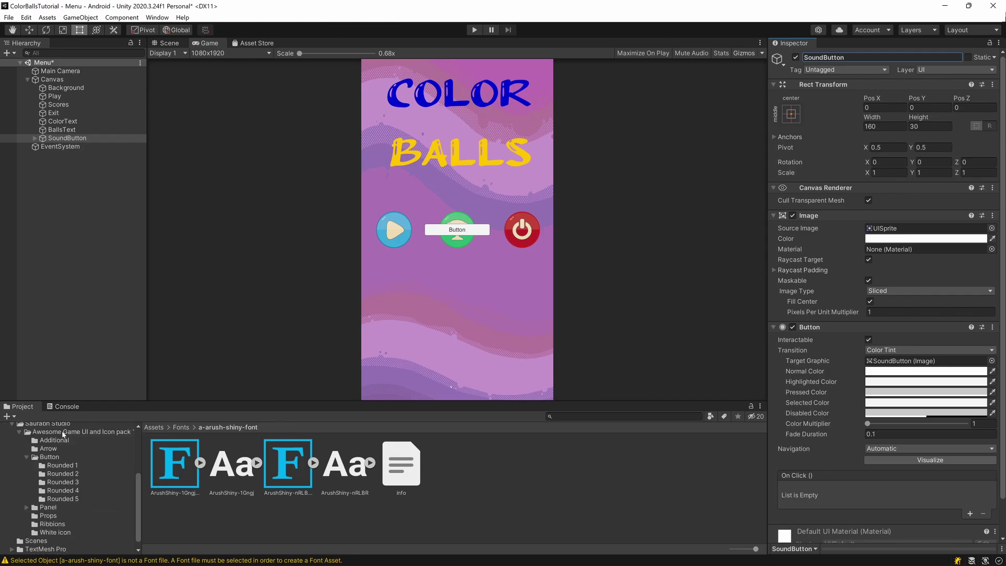
{"action": "scroll", "coordinate": [78, 451], "scroll_direction": "up", "scroll_amount": 2}
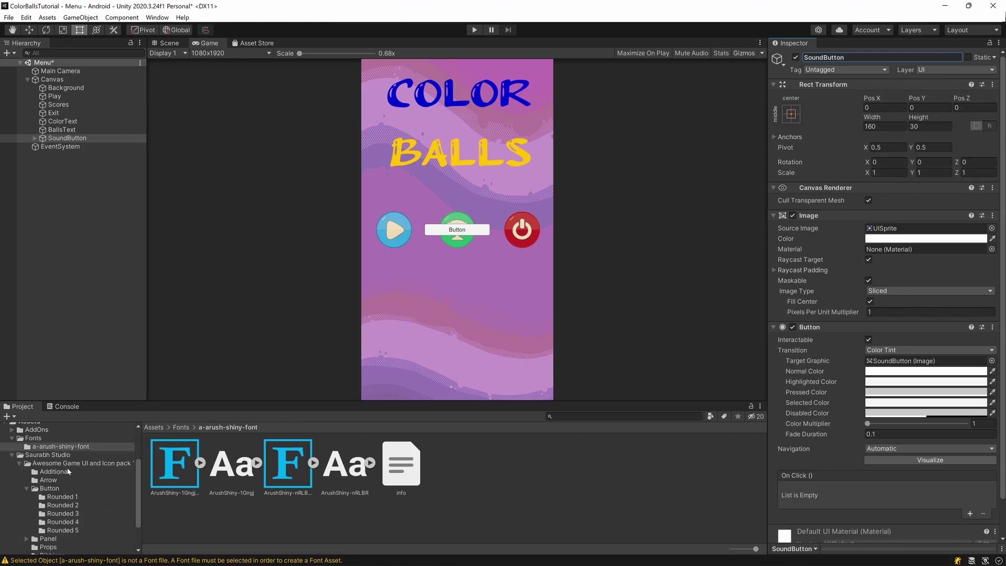
{"action": "left_click", "coordinate": [70, 506]}
{"action": "left_click", "coordinate": [66, 513]}
{"action": "left_click", "coordinate": [66, 522]}
{"action": "left_click", "coordinate": [67, 530]}
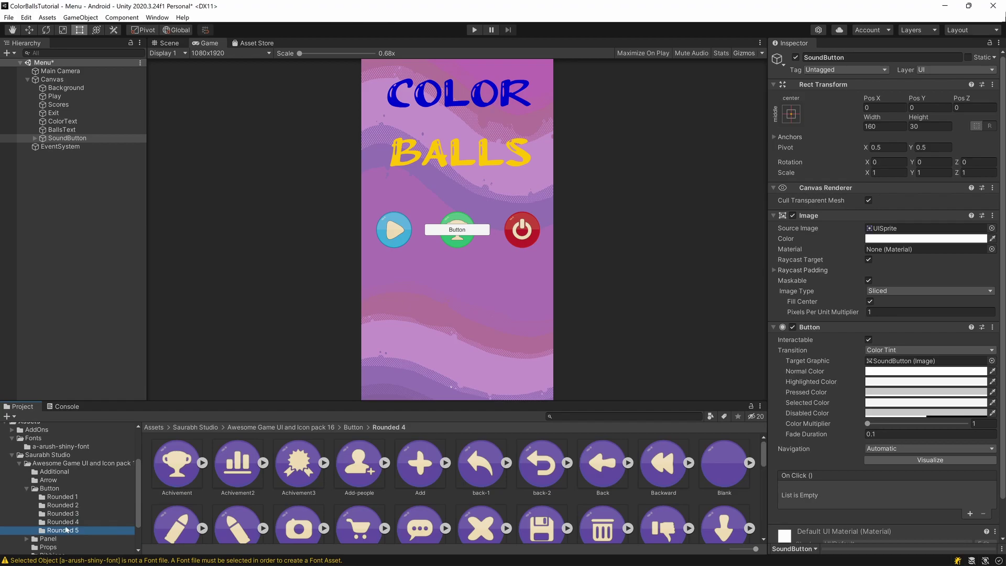
{"action": "key", "text": "Up"}
{"action": "key", "text": "Up"}
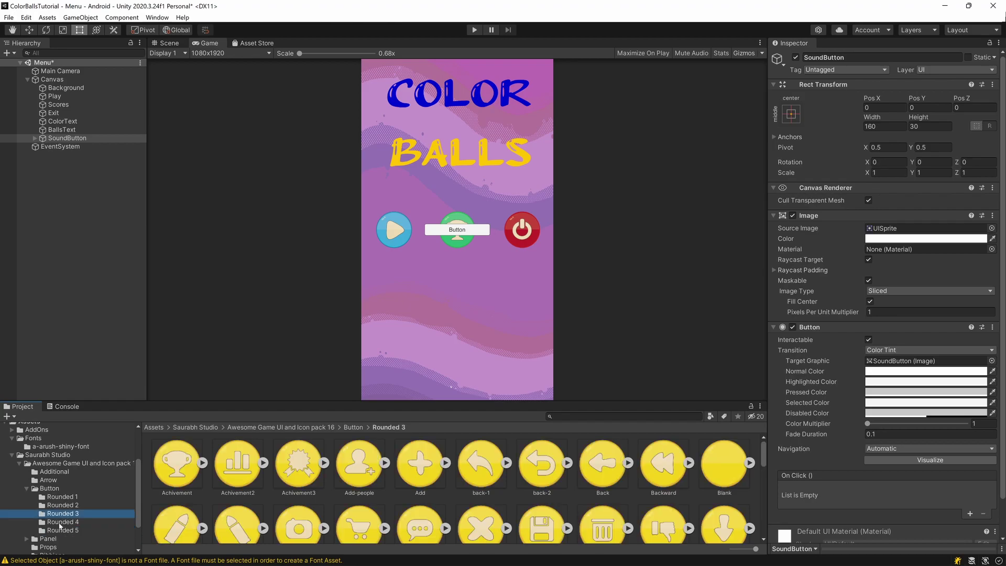
{"action": "left_click", "coordinate": [60, 523]}
Assign the purple Soundon- sprite from the Rounded 4 folder as SoundButton's source image
{"action": "scroll", "coordinate": [567, 494], "scroll_direction": "down", "scroll_amount": 3}
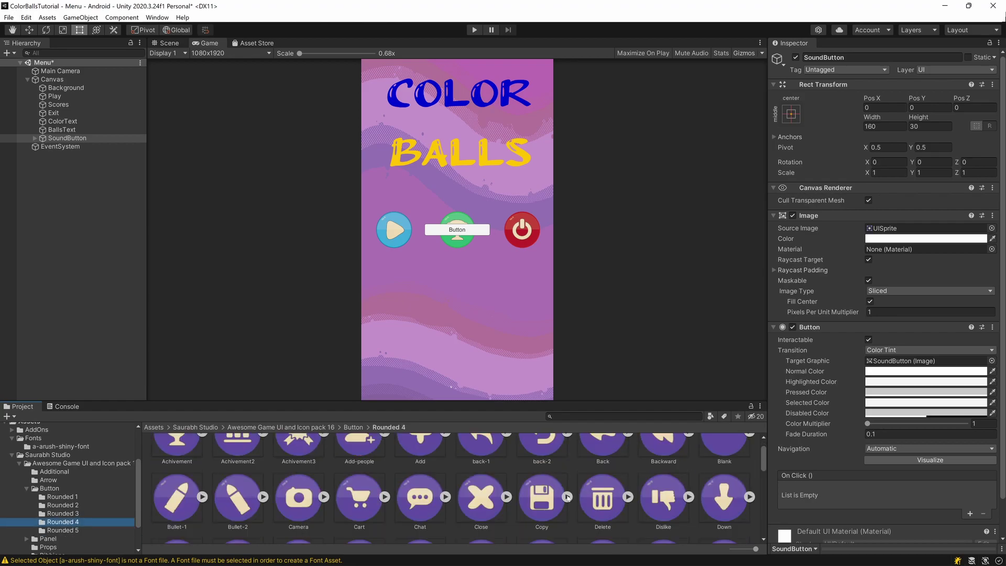
{"action": "scroll", "coordinate": [566, 495], "scroll_direction": "down", "scroll_amount": 10}
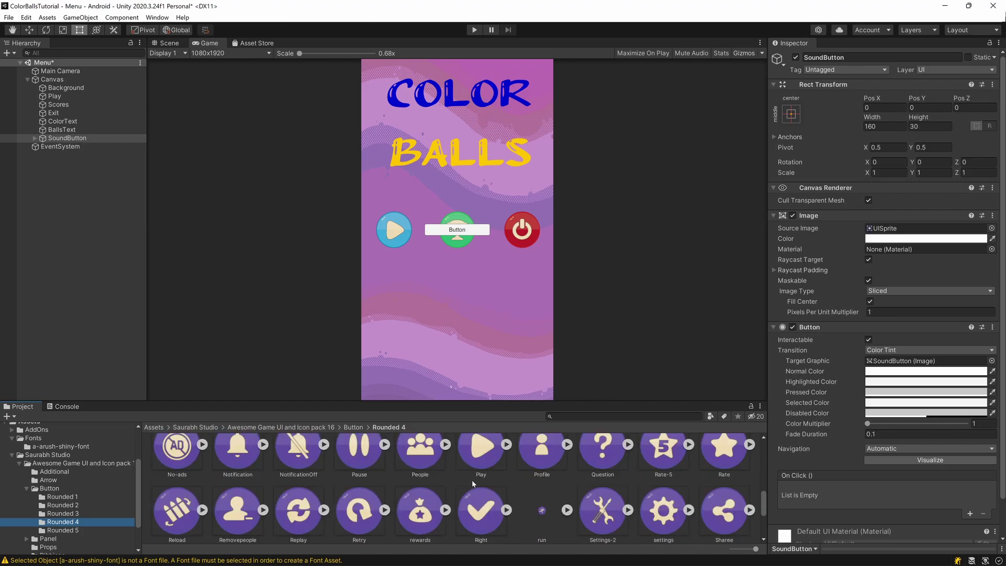
{"action": "scroll", "coordinate": [227, 477], "scroll_direction": "up", "scroll_amount": 1}
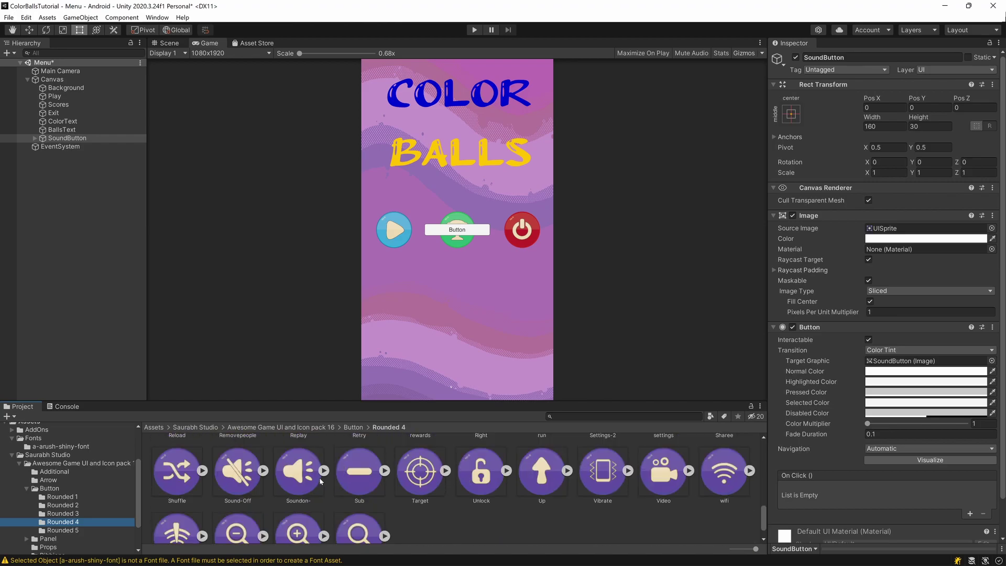
{"action": "left_click_drag", "start_coordinate": [311, 478], "coordinate": [514, 490]}
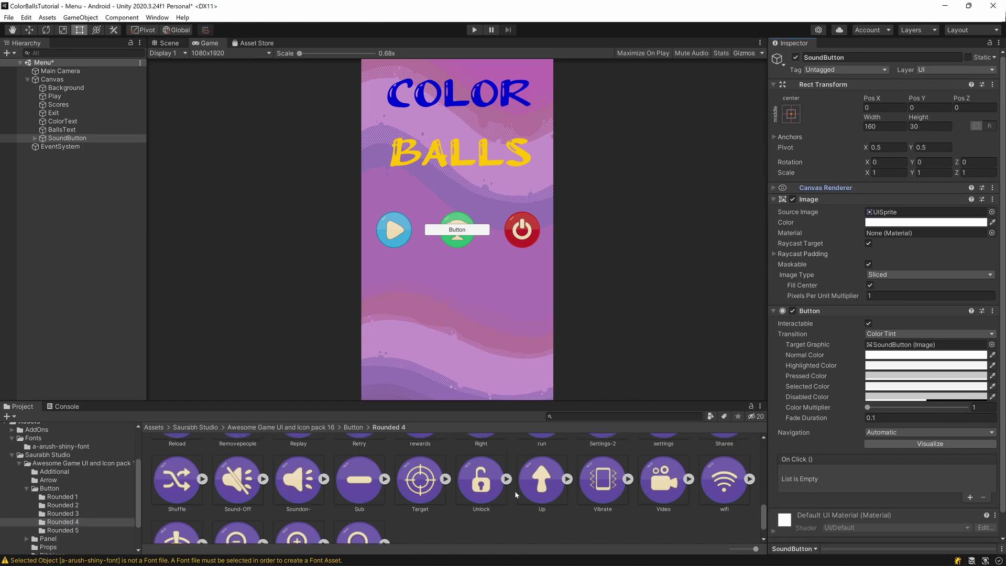
{"action": "left_click_drag", "start_coordinate": [301, 490], "coordinate": [912, 215]}
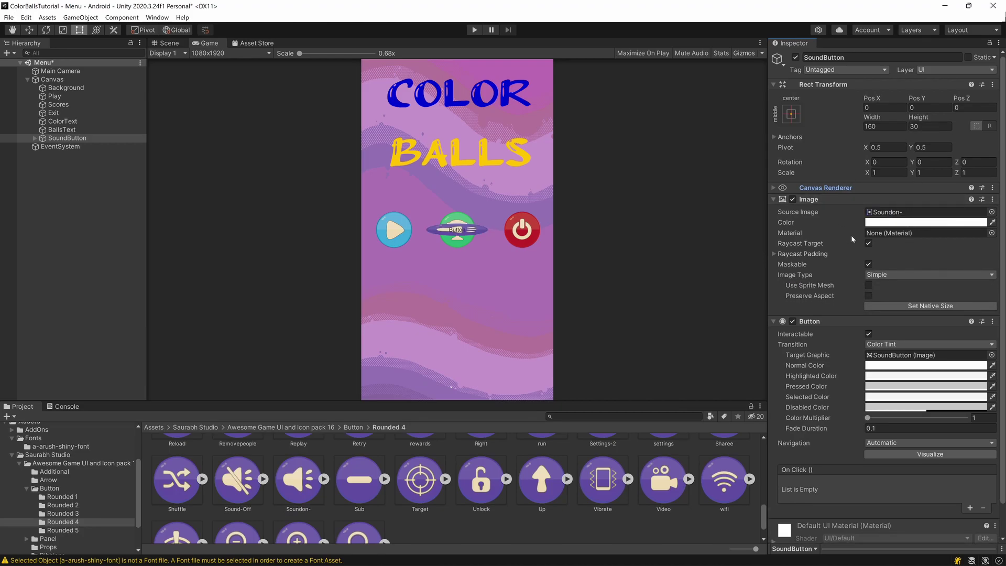
Set SoundButton's image to its native size and scale the button to 0.2 on X, Y and Z
{"action": "left_click", "coordinate": [937, 308]}
{"action": "left_click", "coordinate": [890, 173]}
{"action": "type", "text": "0.2"}
{"action": "key", "text": "Tab"}
{"action": "type", "text": "0.2"}
{"action": "key", "text": "Tab"}
{"action": "type", "text": "0.2"}
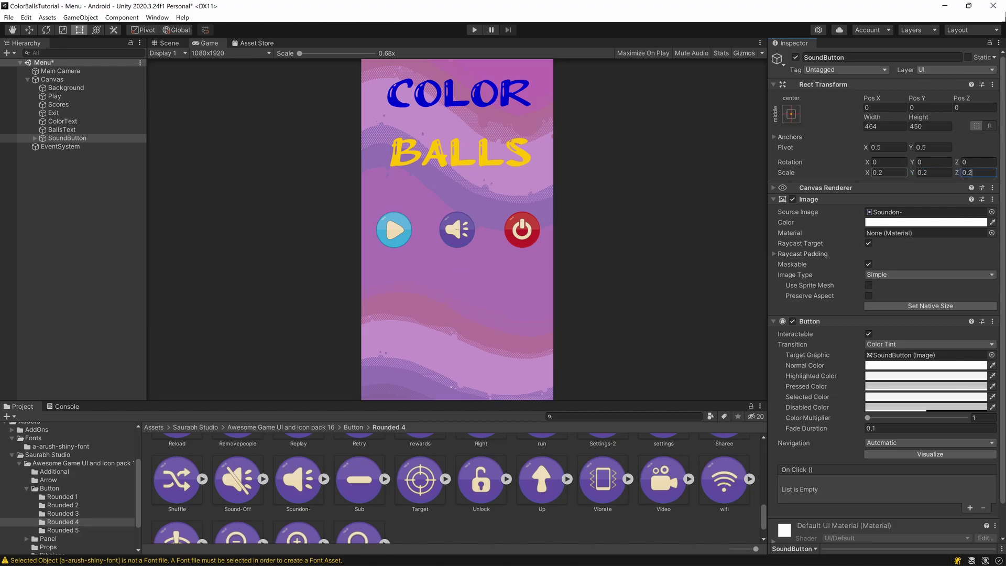
Delete the Text child object of SoundButton
{"action": "left_click", "coordinate": [34, 138]}
{"action": "left_click", "coordinate": [76, 146]}
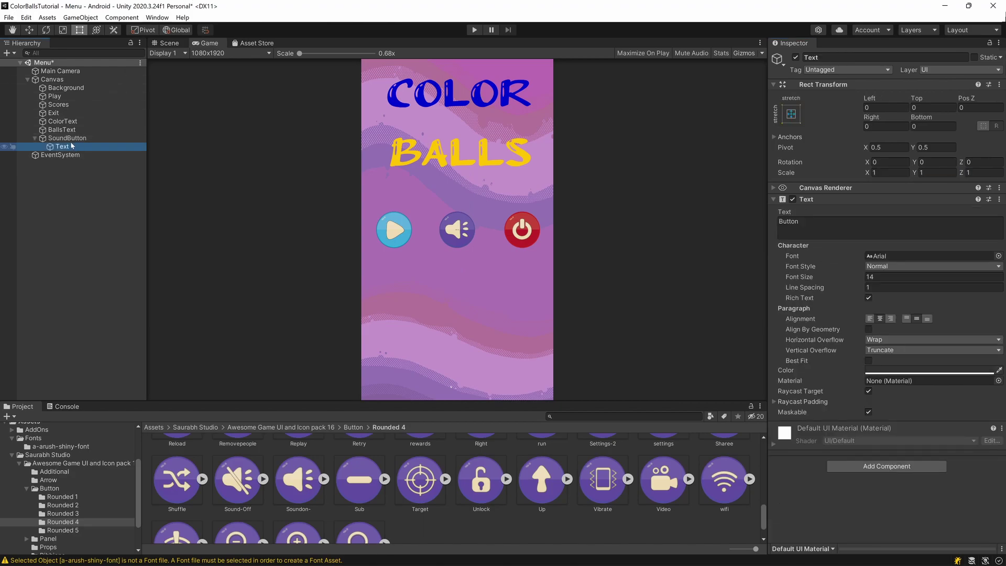
{"action": "key", "text": "Delete"}
Move SoundButton to the lower left of the menu, at about Pos X -145, Pos Y -336
{"action": "left_click", "coordinate": [74, 138]}
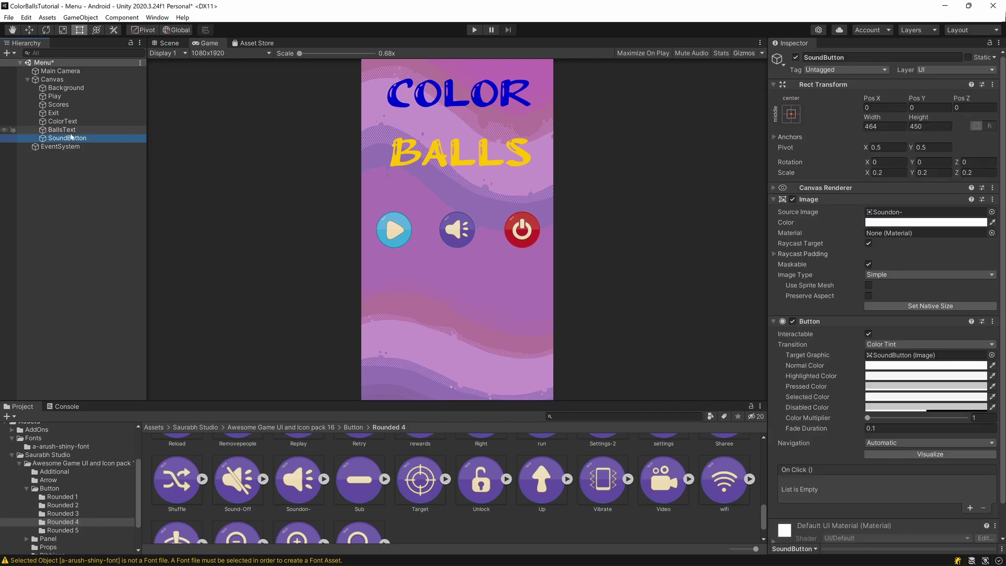
{"action": "left_click_drag", "start_coordinate": [928, 104], "coordinate": [747, 210]}
{"action": "left_click_drag", "start_coordinate": [871, 98], "coordinate": [355, 263]}
Set SoundButton's scale to 0.15 on X, Y and Z
{"action": "left_click", "coordinate": [888, 173]}
{"action": "type", "text": "0.15"}
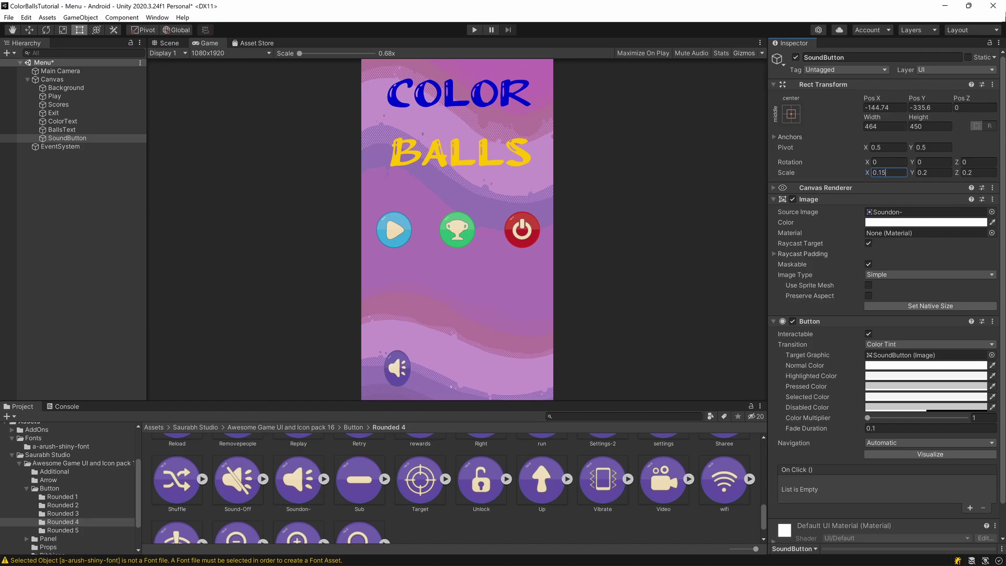
{"action": "left_click", "coordinate": [932, 172]}
{"action": "key", "text": "BackSpace"}
{"action": "type", "text": "15"}
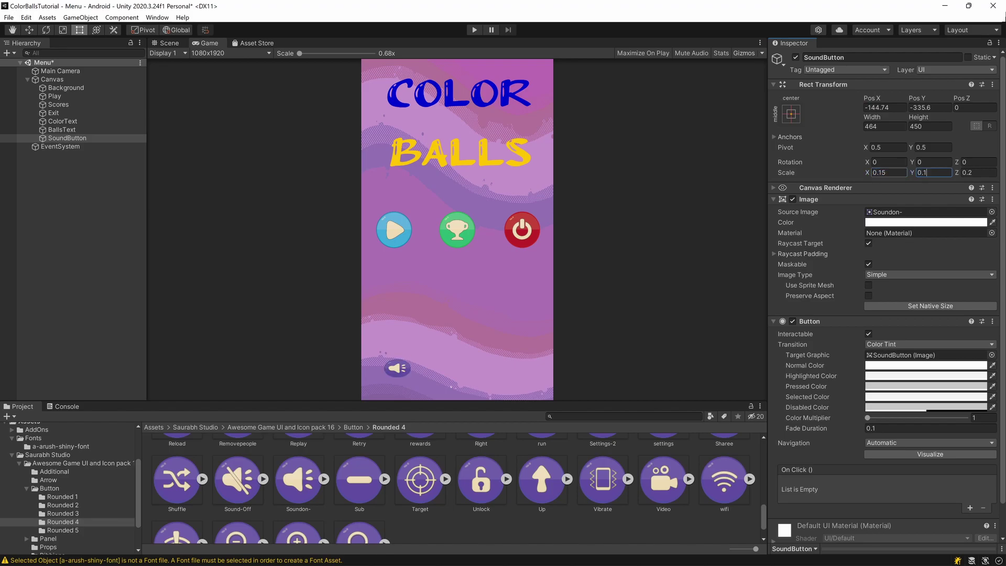
{"action": "left_click", "coordinate": [977, 172]}
{"action": "key", "text": "BackSpace"}
{"action": "type", "text": "15"}
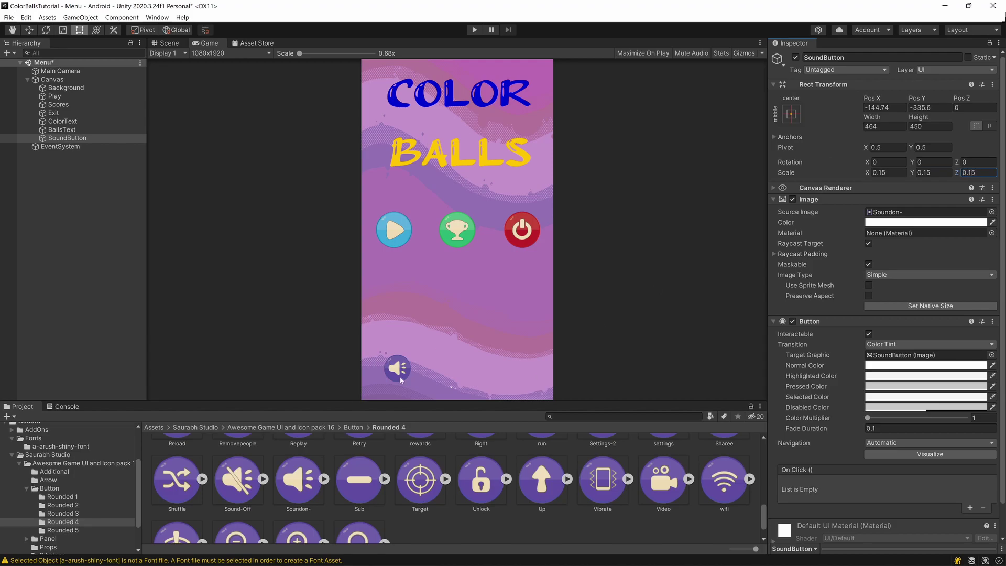
Duplicate SoundButton and rename the copy FXButton
{"action": "left_click", "coordinate": [67, 139]}
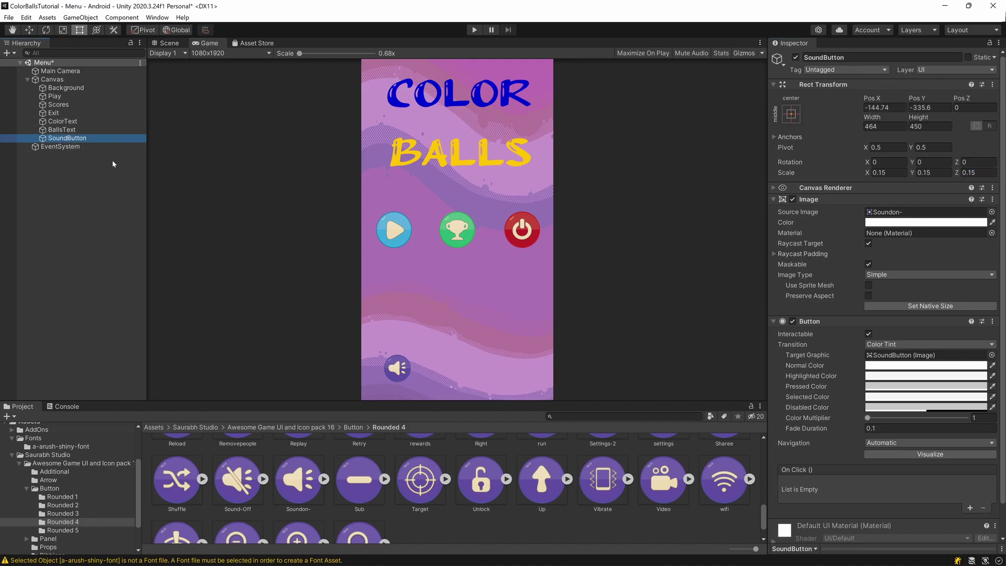
{"action": "key", "text": "ctrl+d"}
{"action": "left_click", "coordinate": [869, 57]}
{"action": "type", "text": "F"}
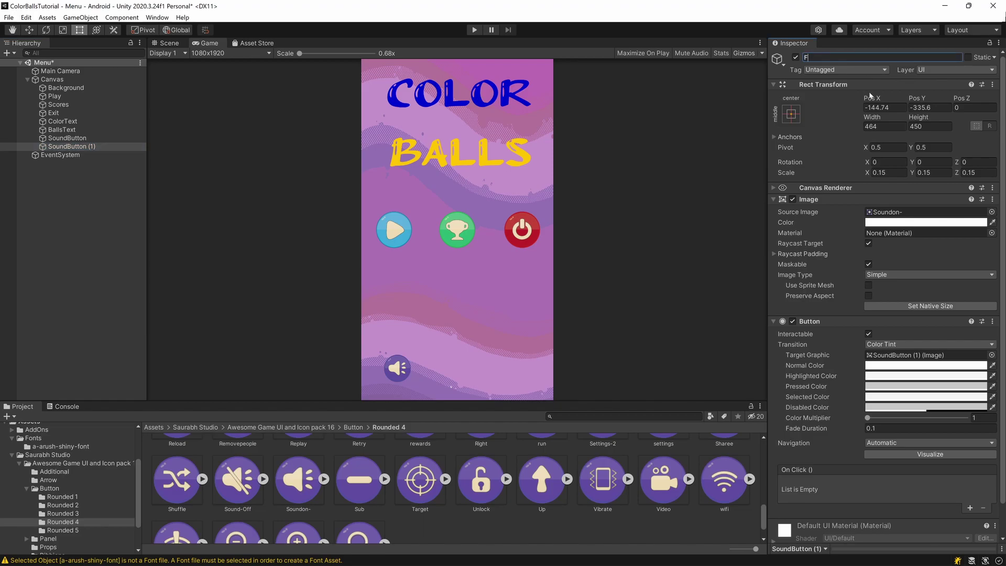
{"action": "type", "text": "XButton"}
{"action": "key", "text": "Return"}
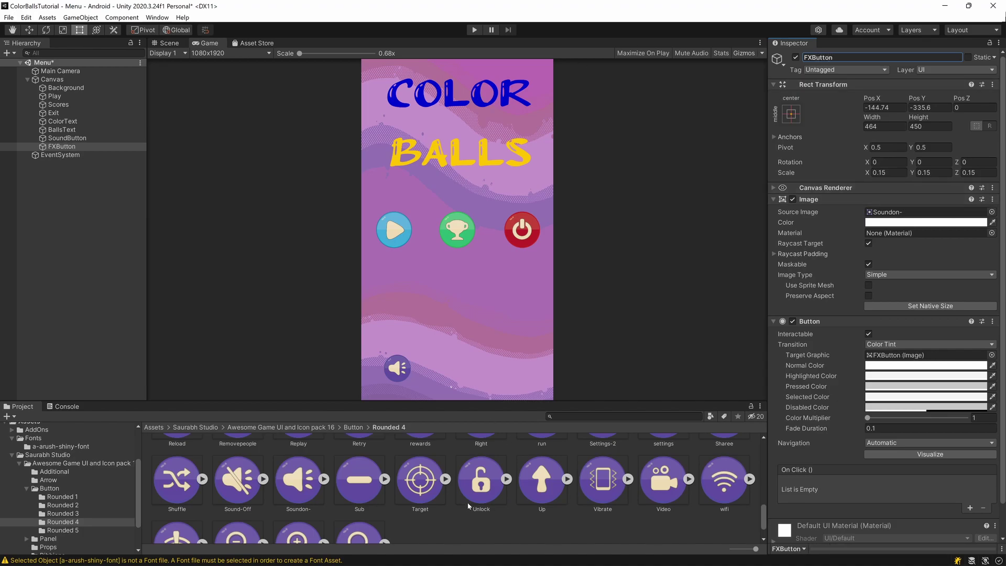
Assign the Music-on sprite from Rounded 4 as FXButton's source image and move the button to about Pos X 163
{"action": "scroll", "coordinate": [467, 498], "scroll_direction": "up", "scroll_amount": 1}
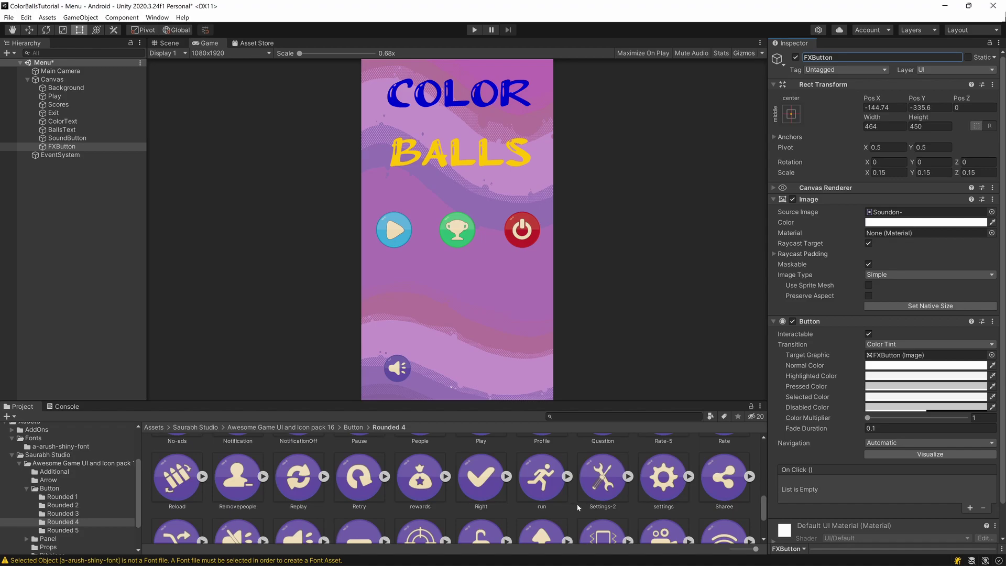
{"action": "scroll", "coordinate": [577, 504], "scroll_direction": "up", "scroll_amount": 3}
{"action": "scroll", "coordinate": [667, 508], "scroll_direction": "up", "scroll_amount": 1}
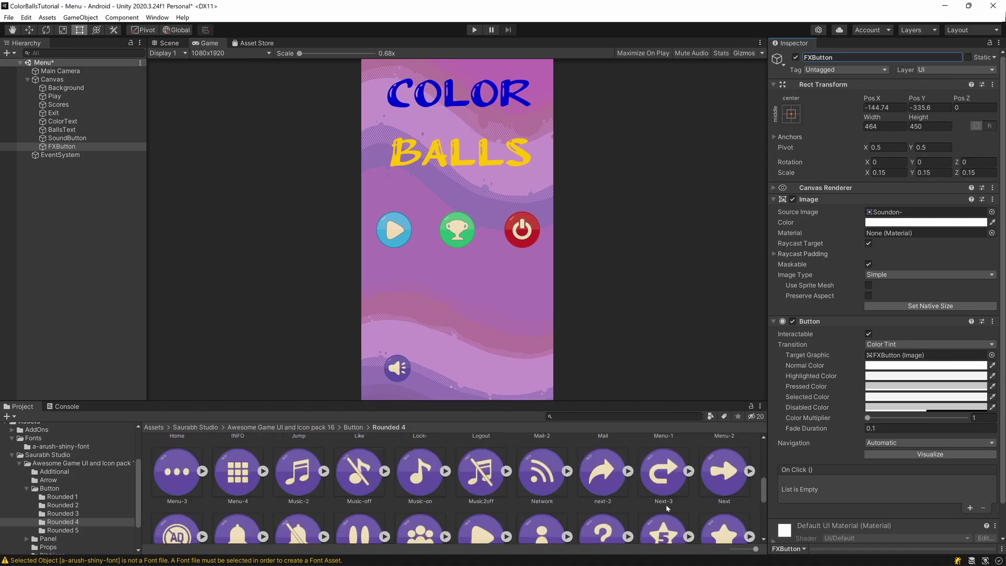
{"action": "left_click", "coordinate": [423, 481]}
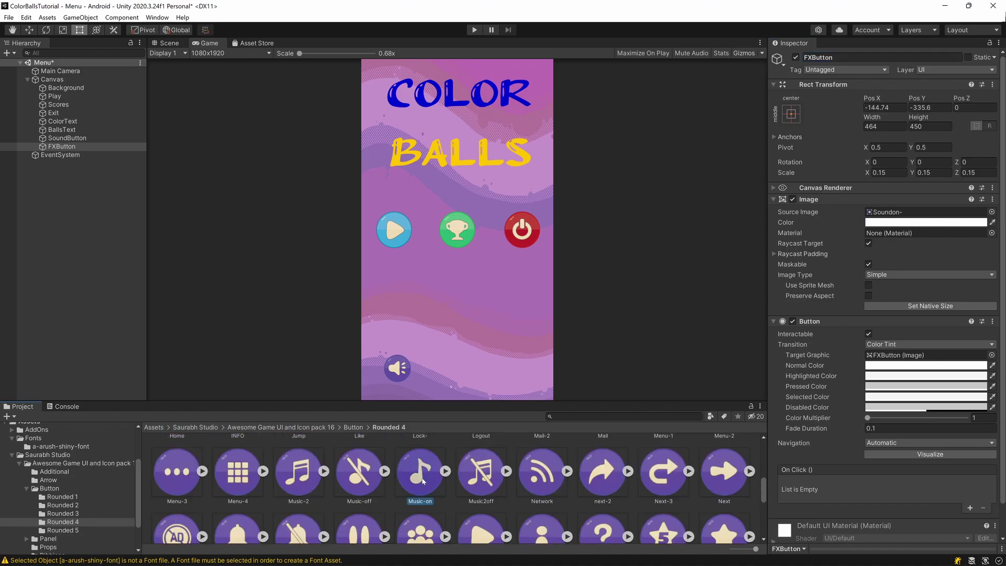
{"action": "left_click_drag", "start_coordinate": [422, 481], "coordinate": [925, 213]}
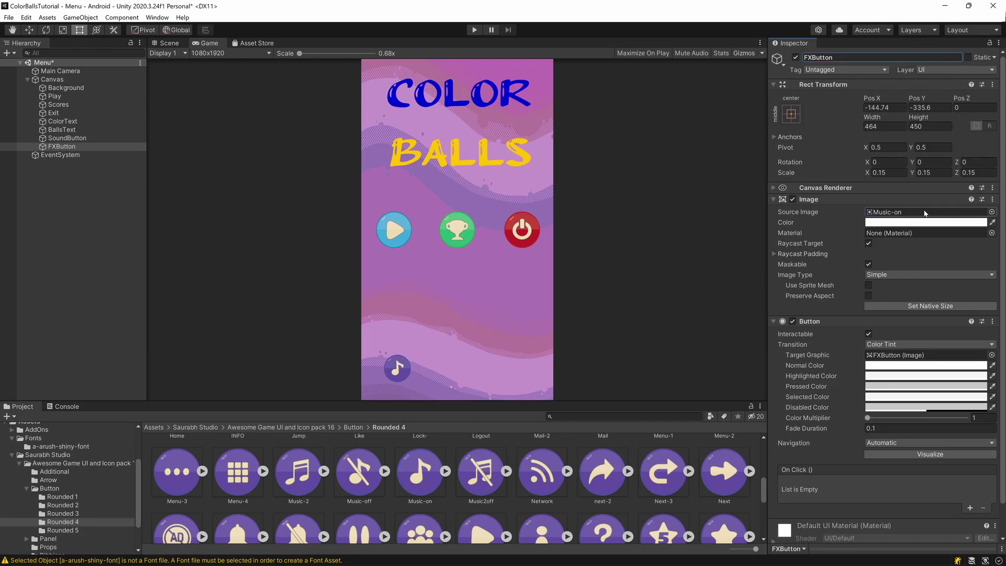
{"action": "left_click_drag", "start_coordinate": [866, 101], "coordinate": [555, 300]}
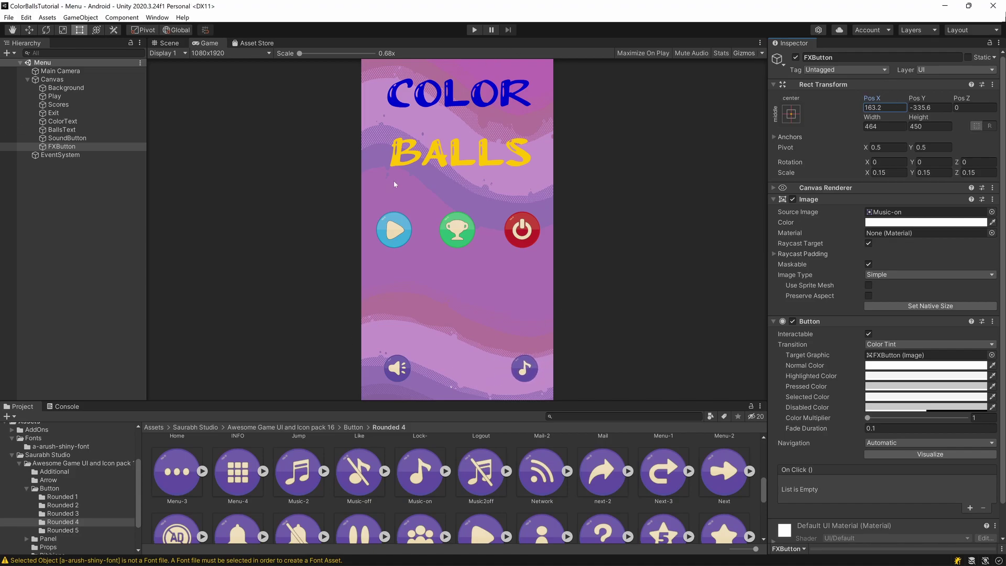